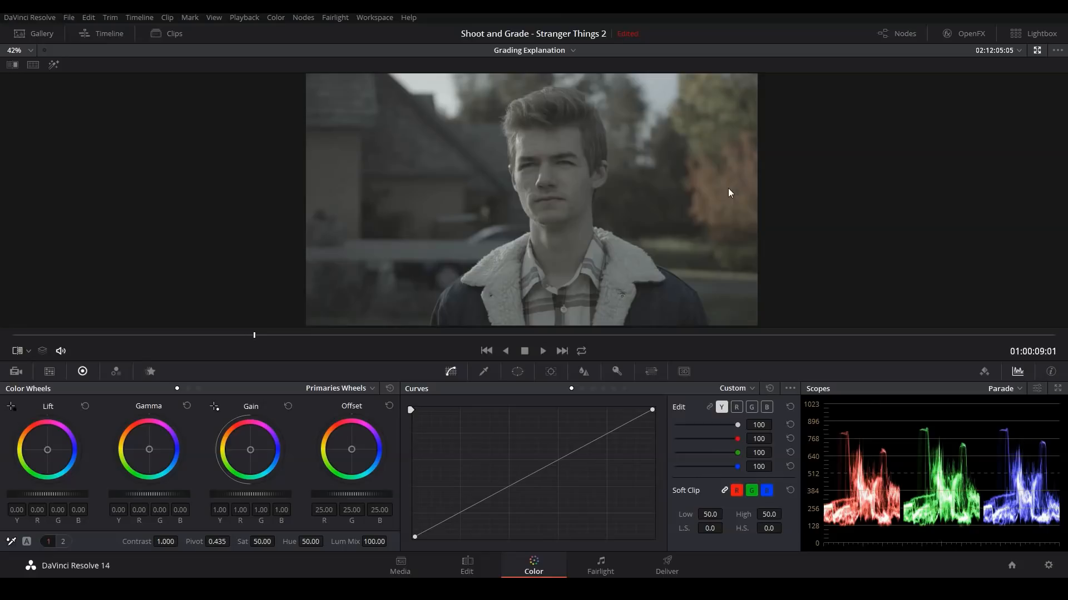
Step: Set the saturation to 0 and move the custom curve's black point inward to bring the shadows down near black
left_click_drag(267, 542, 223, 541)
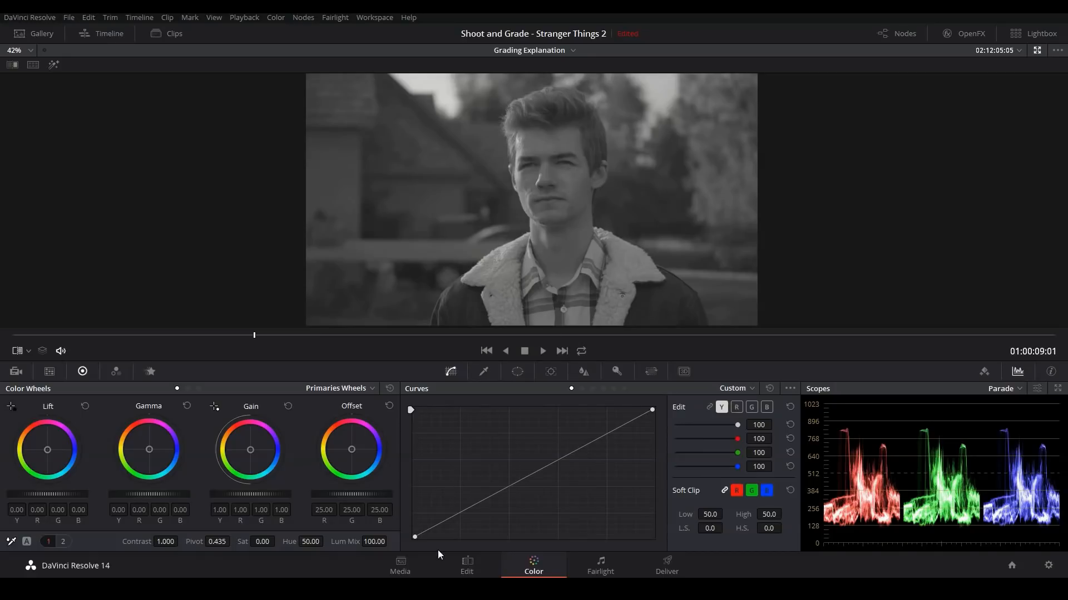
left_click_drag(413, 536, 445, 543)
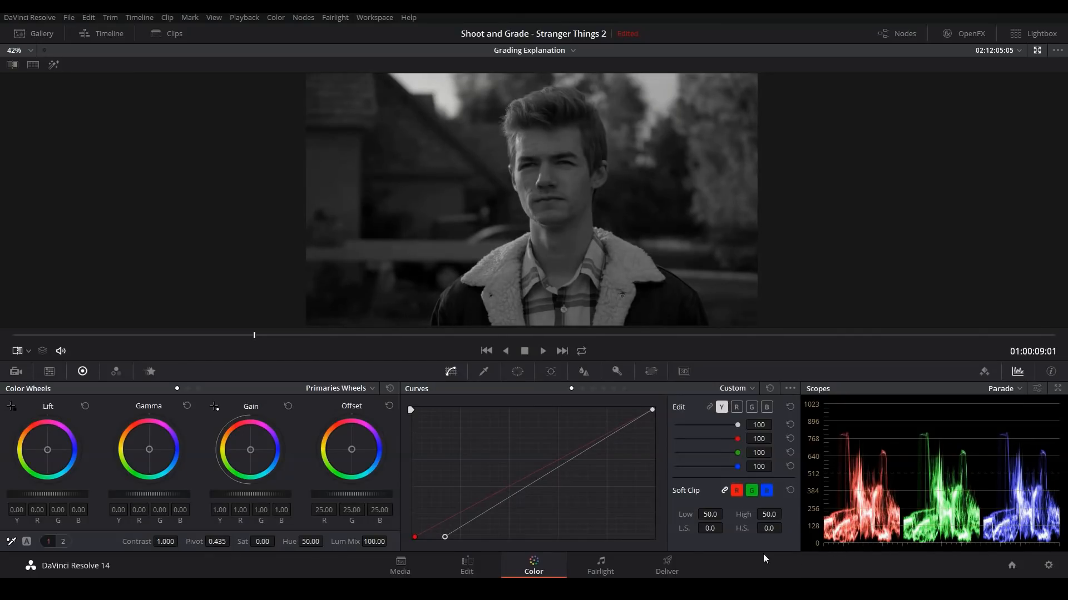
left_click_drag(444, 538, 443, 538)
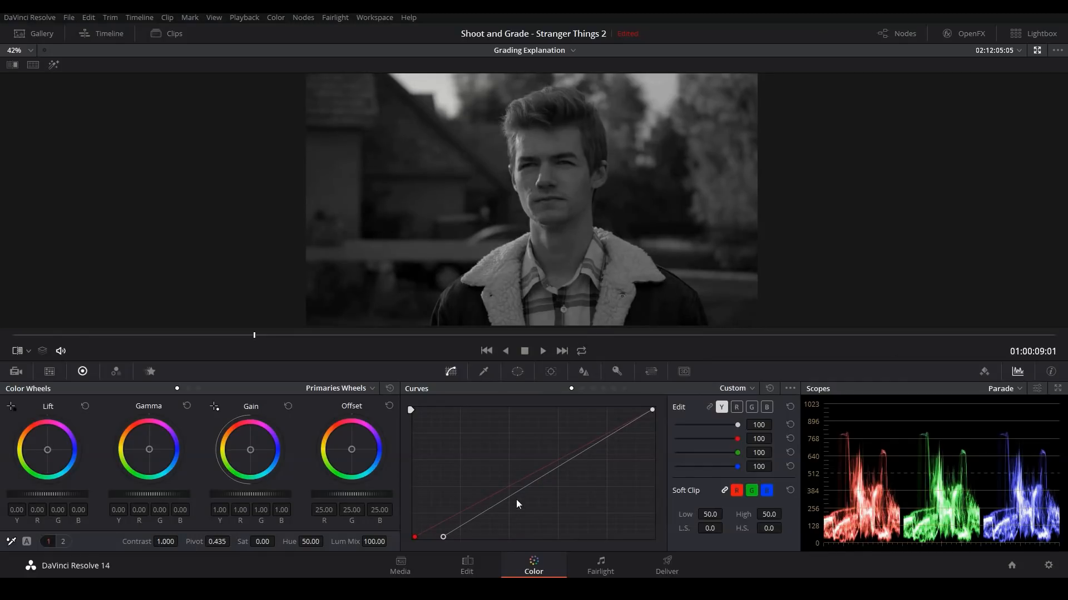
Step: Shape the contrast curve with one raised point in the lower midtones and another raised point in the highlights
left_click_drag(512, 494, 504, 475)
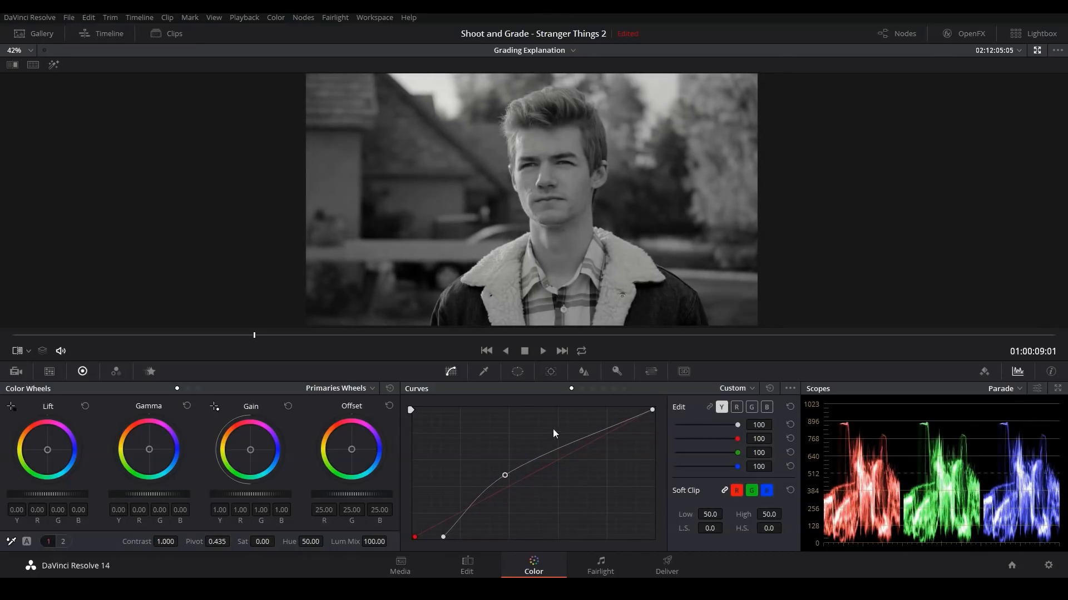
left_click_drag(573, 440, 571, 425)
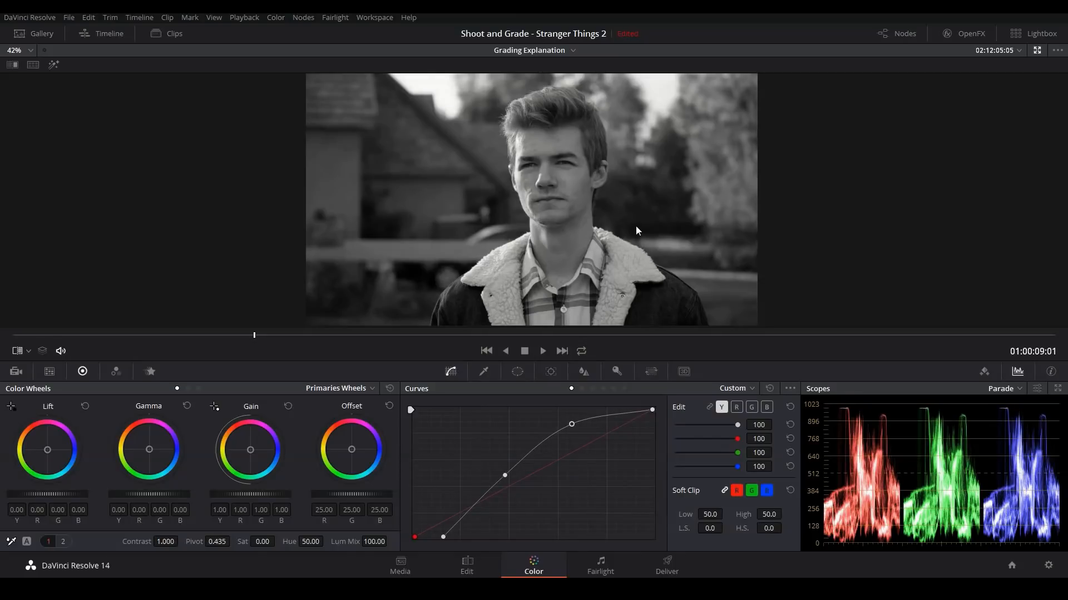
left_click_drag(504, 475, 503, 478)
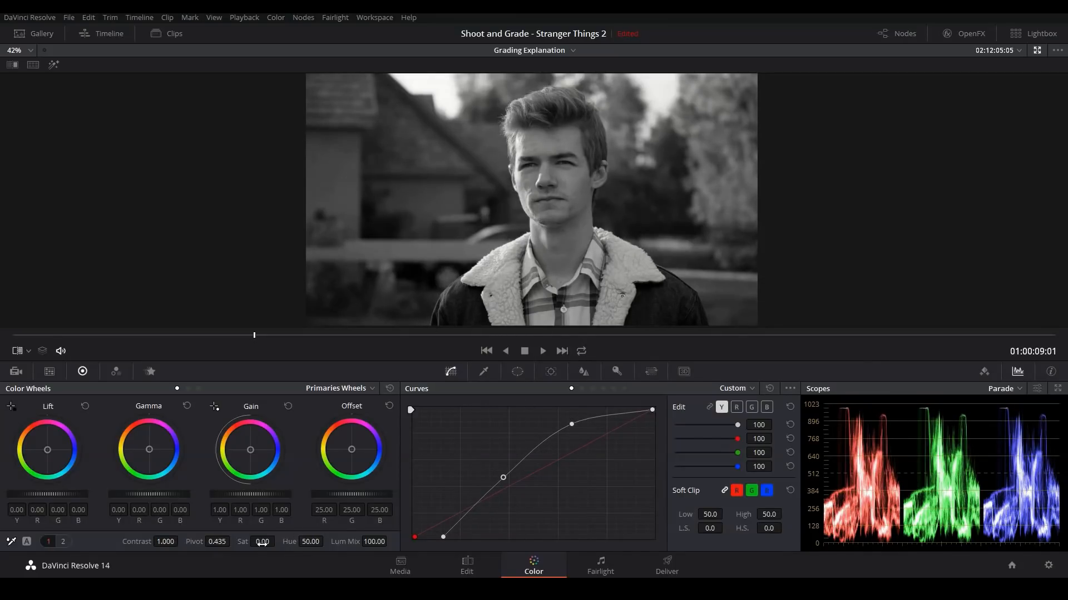
Step: Set the saturation to 100 and raise the red, green and blue channels' own outputs in the RGB Mixer, with red at 2.00
left_click_drag(262, 541, 287, 541)
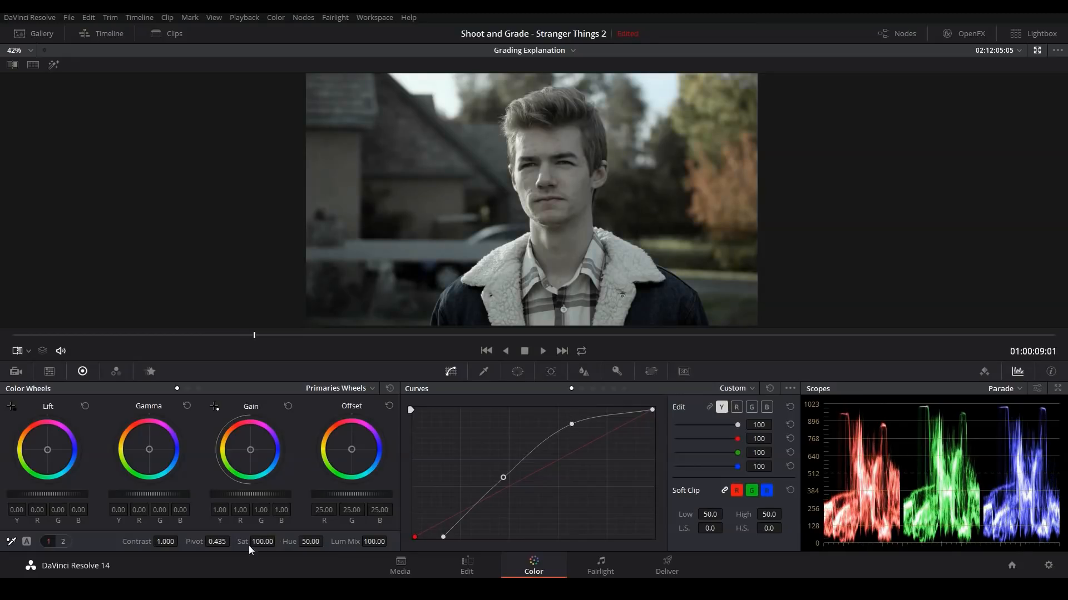
left_click(117, 376)
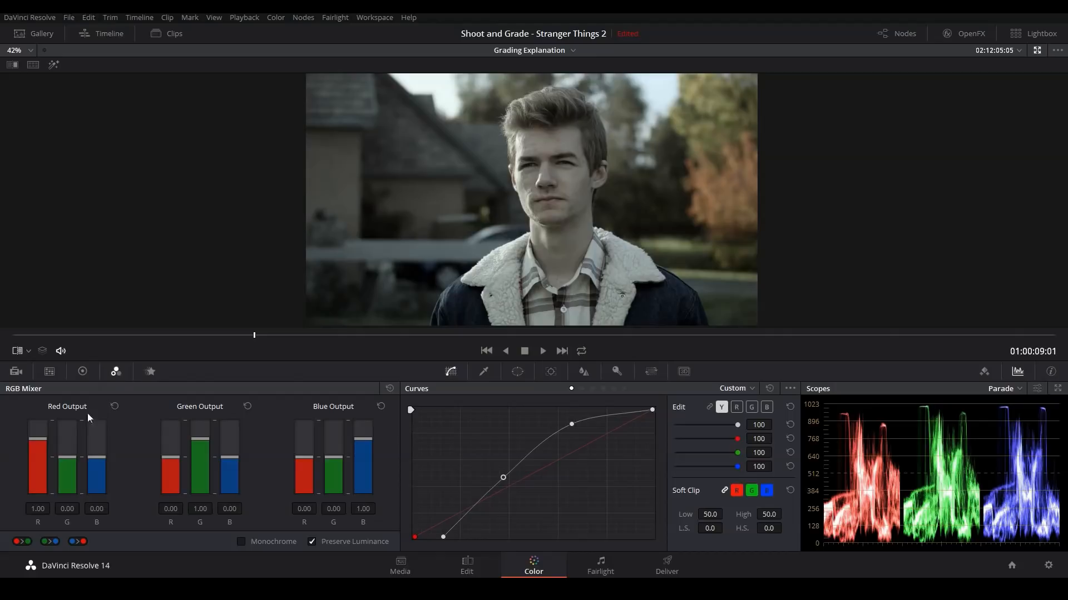
left_click_drag(38, 440, 37, 421)
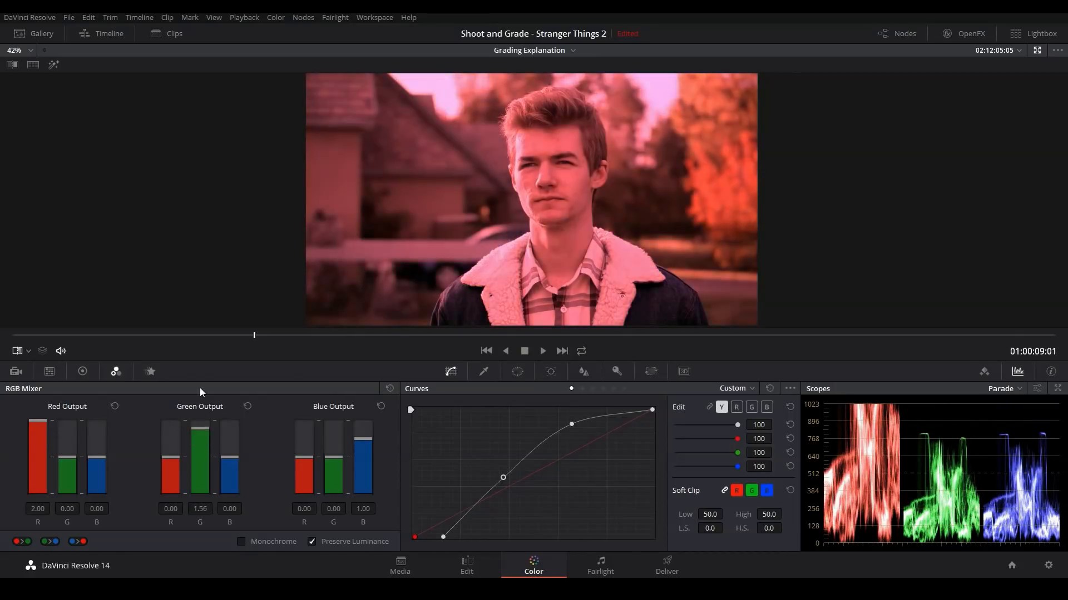
left_click_drag(199, 396, 199, 393)
left_click_drag(366, 439, 361, 368)
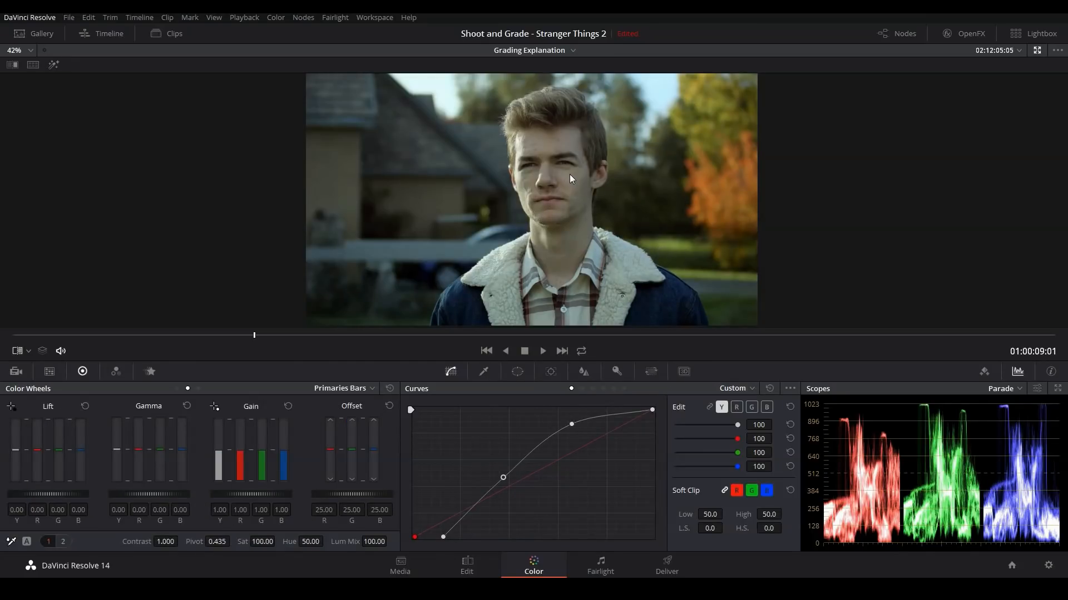
Step: Add a serial node after the first one and set its Lum Mix to 0
key("alt+f")
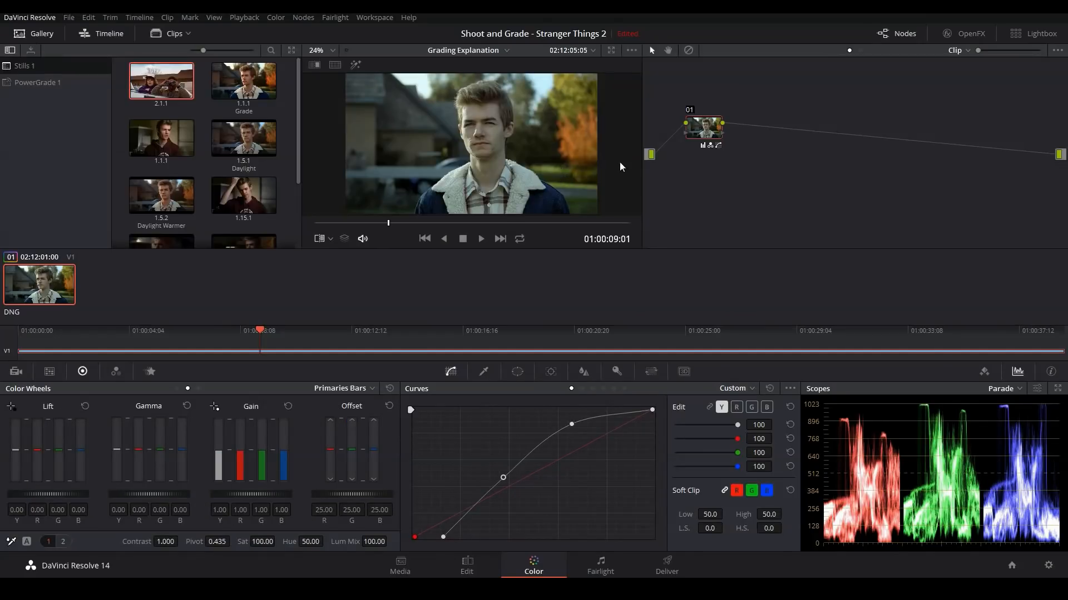
key("alt+s")
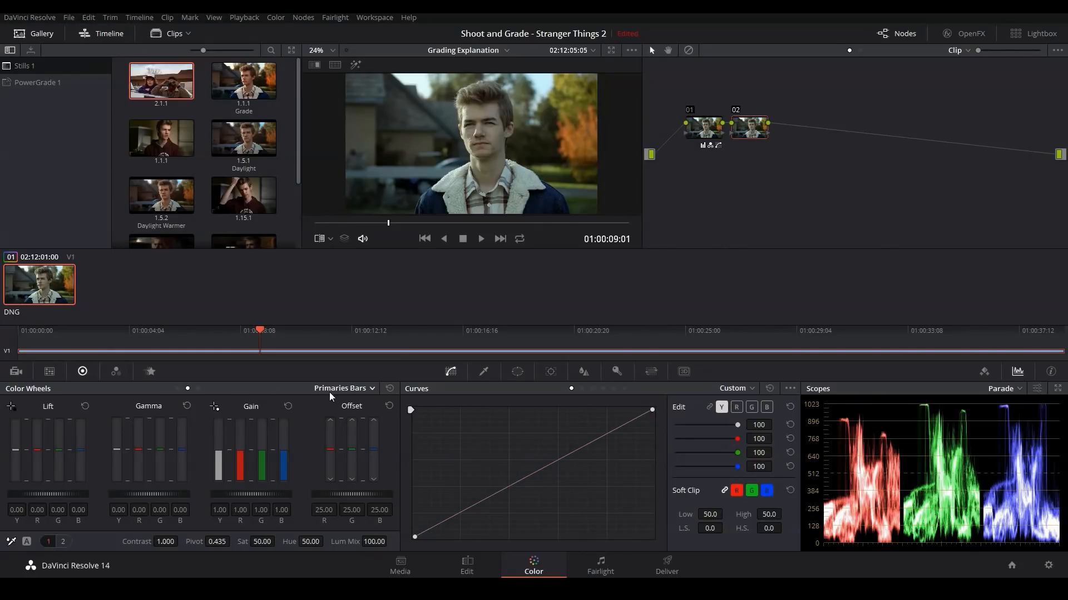
left_click_drag(374, 542, 311, 542)
Step: Balance the second node with gamma green at -0.02, gain green and blue at 0.98, and saturation at 62.20
left_click_drag(160, 450, 160, 452)
key("alt+f")
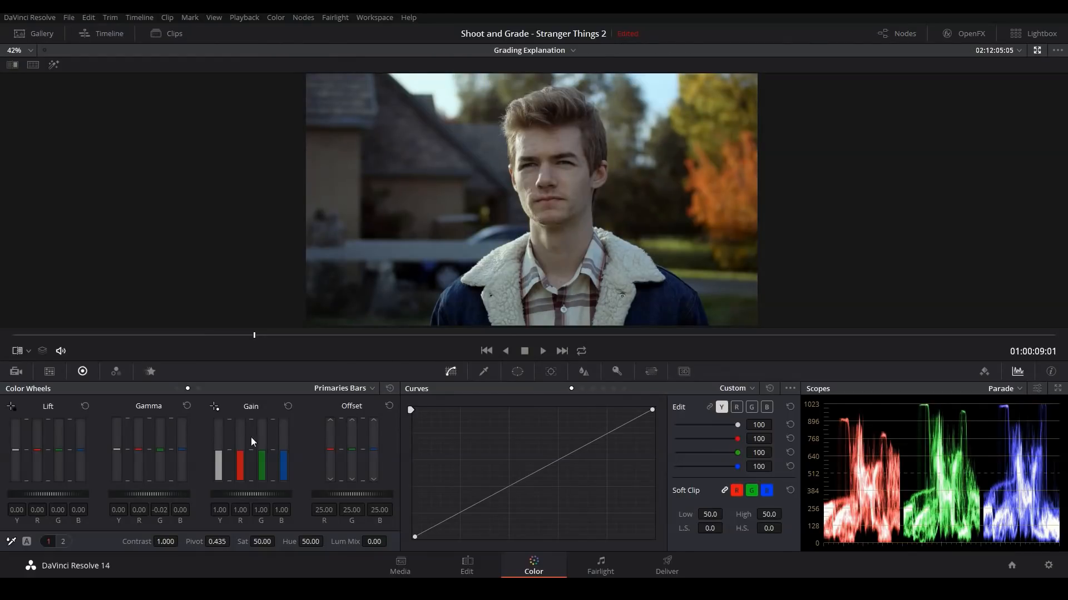
left_click_drag(262, 462, 283, 463)
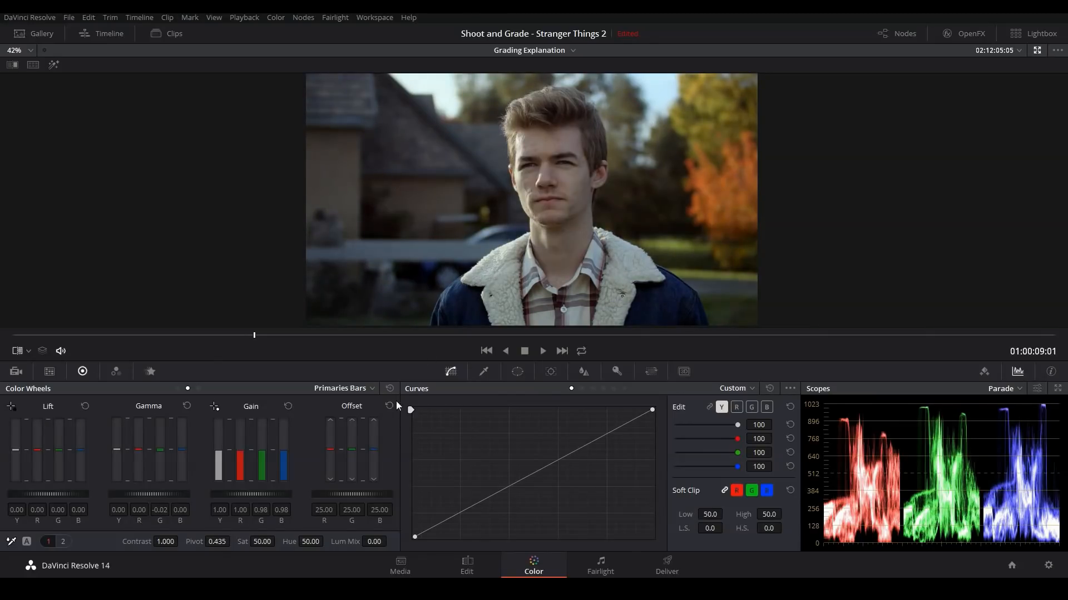
left_click_drag(278, 541, 278, 541)
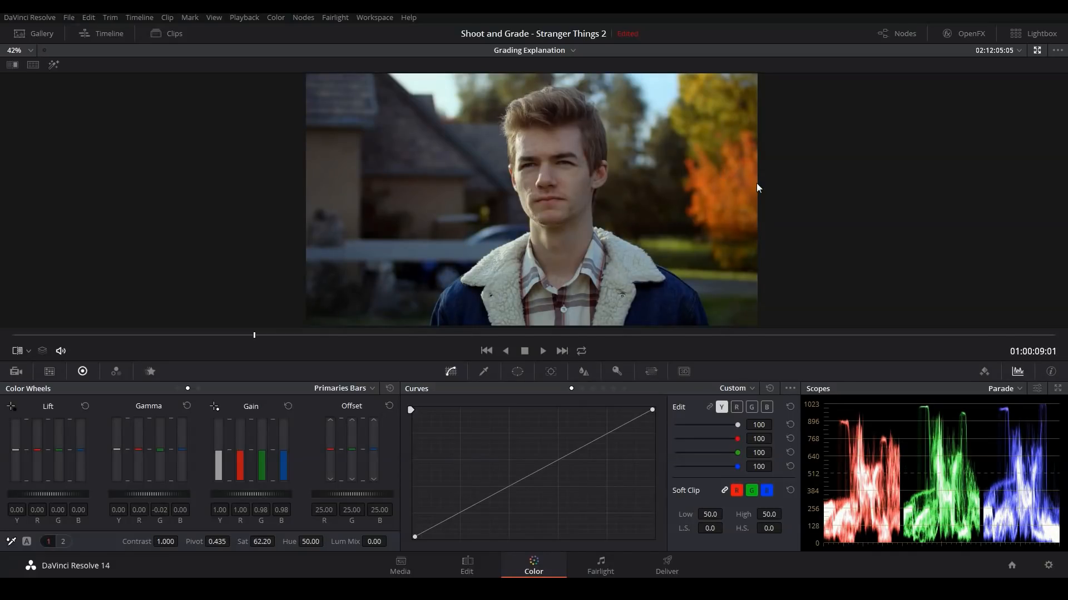
Step: Add a third serial node plus a parallel node, and place the parallel node closely below it
key("alt+f")
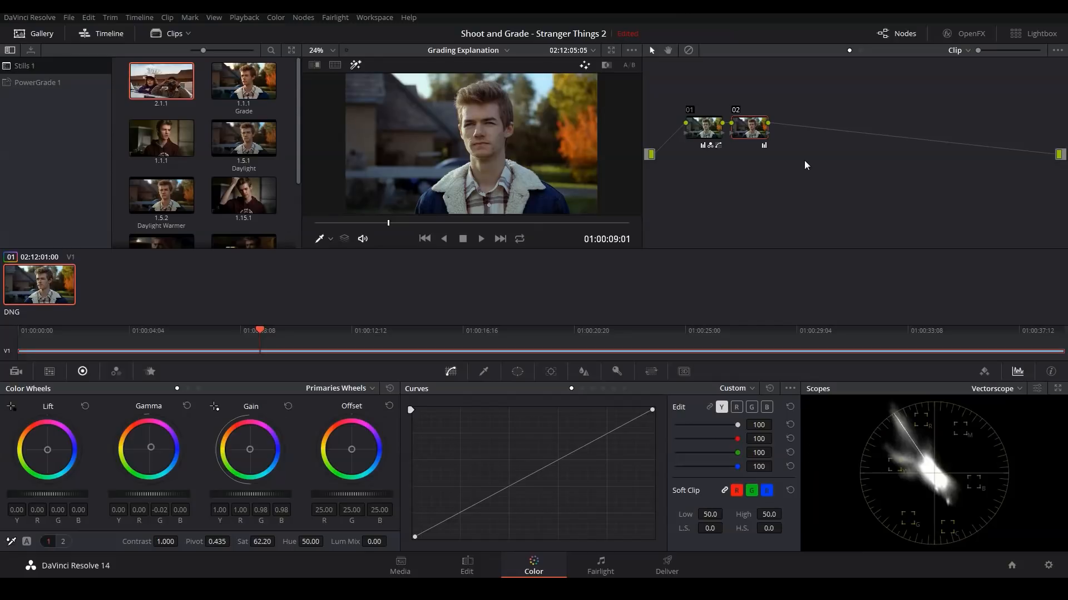
key("alt+s")
key("alt+p")
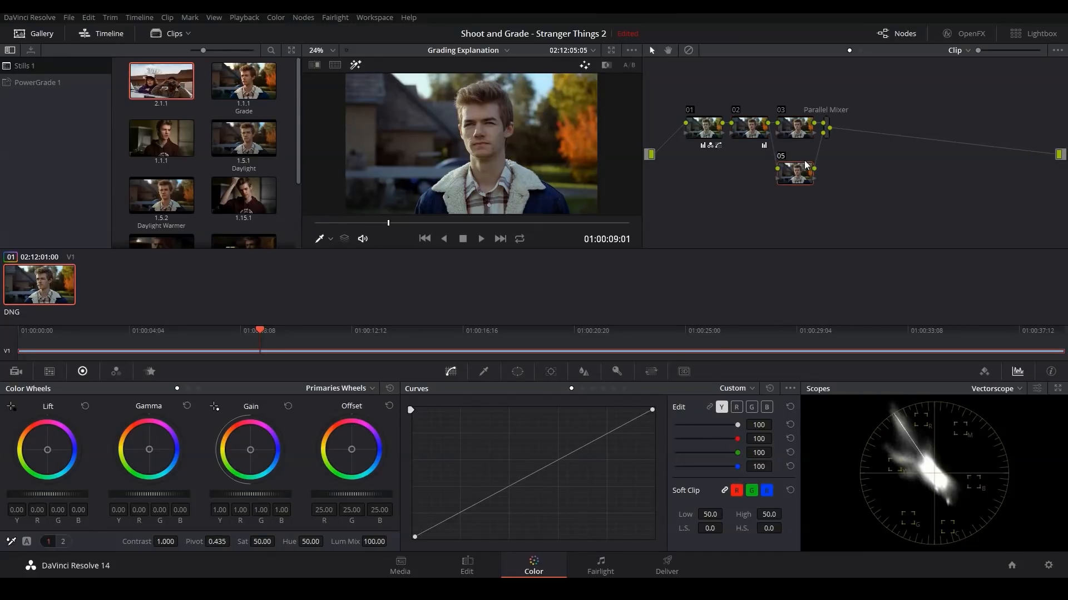
left_click_drag(802, 182, 802, 172)
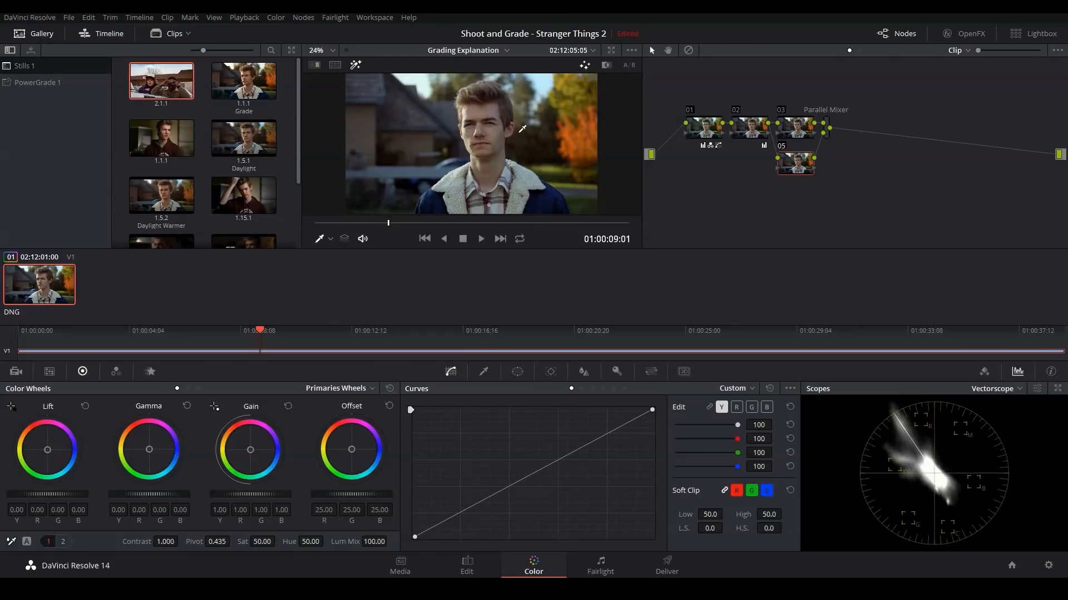
Step: Key the skin tones in node 03 with the HSL qualifier, sampling the forehead and adding nearby skin with softness
left_click(796, 134)
left_click(484, 371)
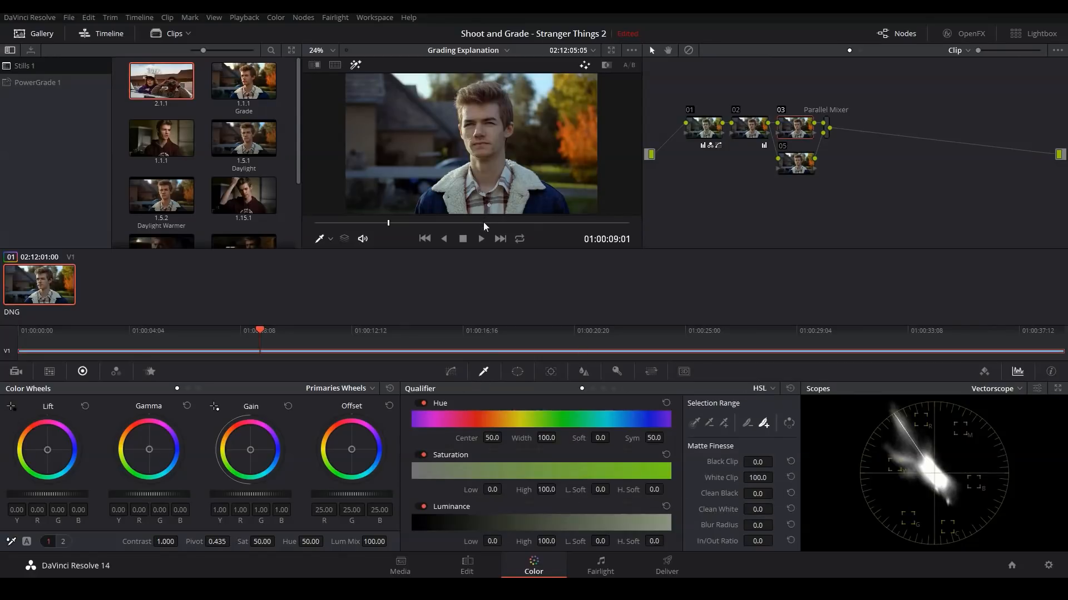
key("alt+f")
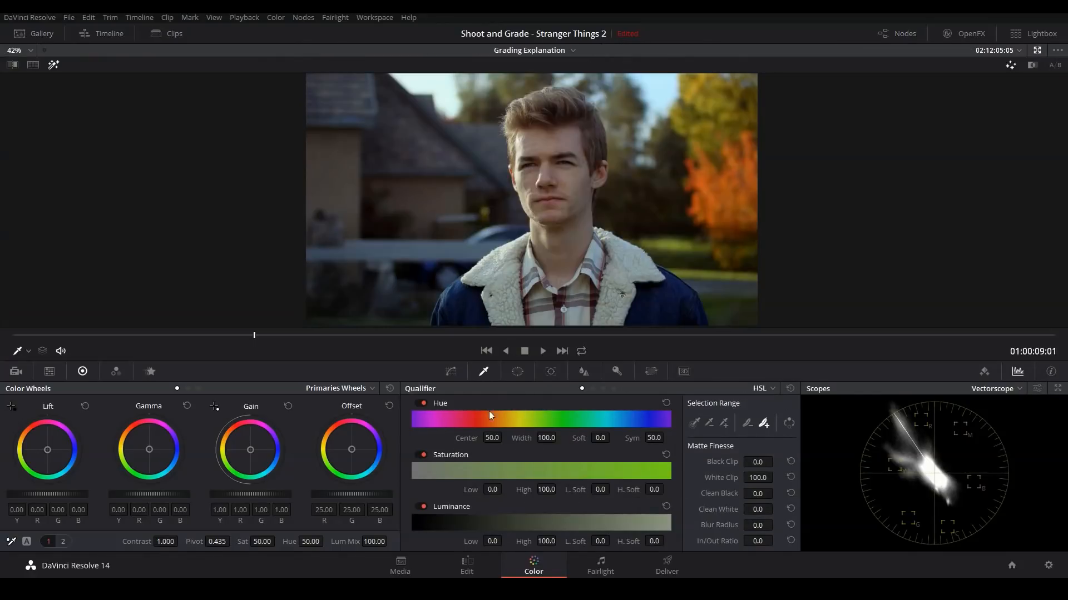
left_click(693, 423)
left_click_drag(546, 140, 551, 139)
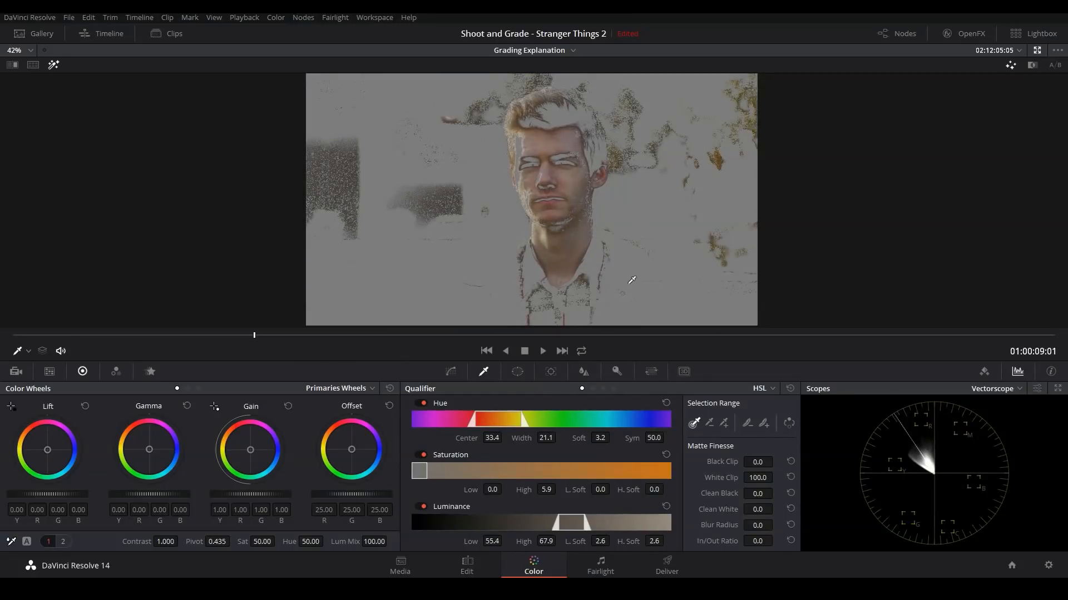
left_click(765, 424)
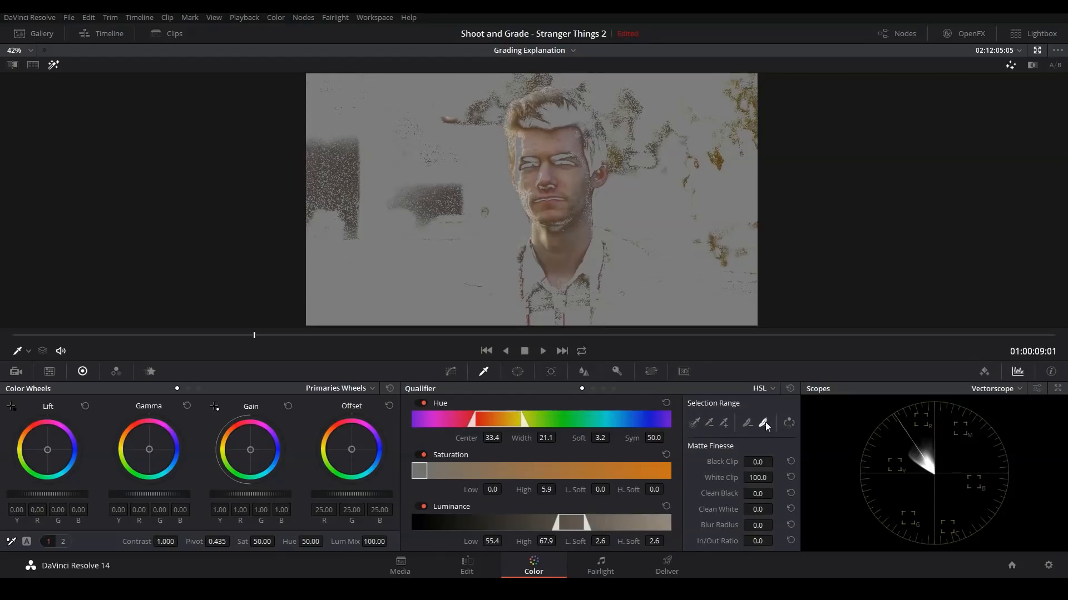
left_click(526, 134)
mouse_move(528, 129)
left_mouse_down()
mouse_move(546, 116)
mouse_move(550, 124)
mouse_move(549, 113)
mouse_move(525, 151)
left_mouse_up()
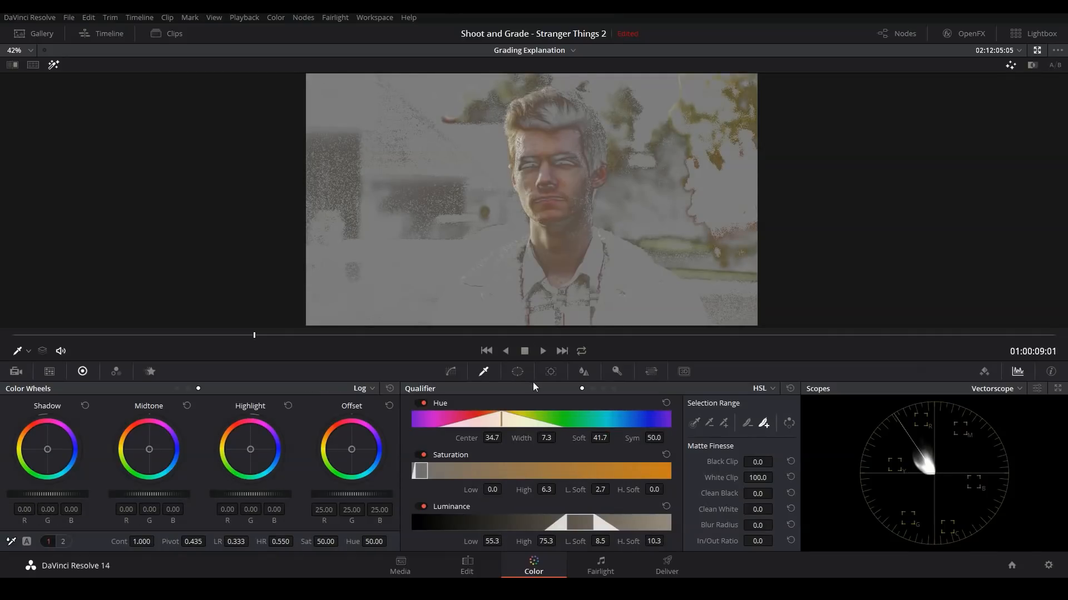
Step: Isolate the face with a small circular window at softness 0, and check the vectorscope's skin tone indicator option
left_click(517, 371)
left_click(428, 464)
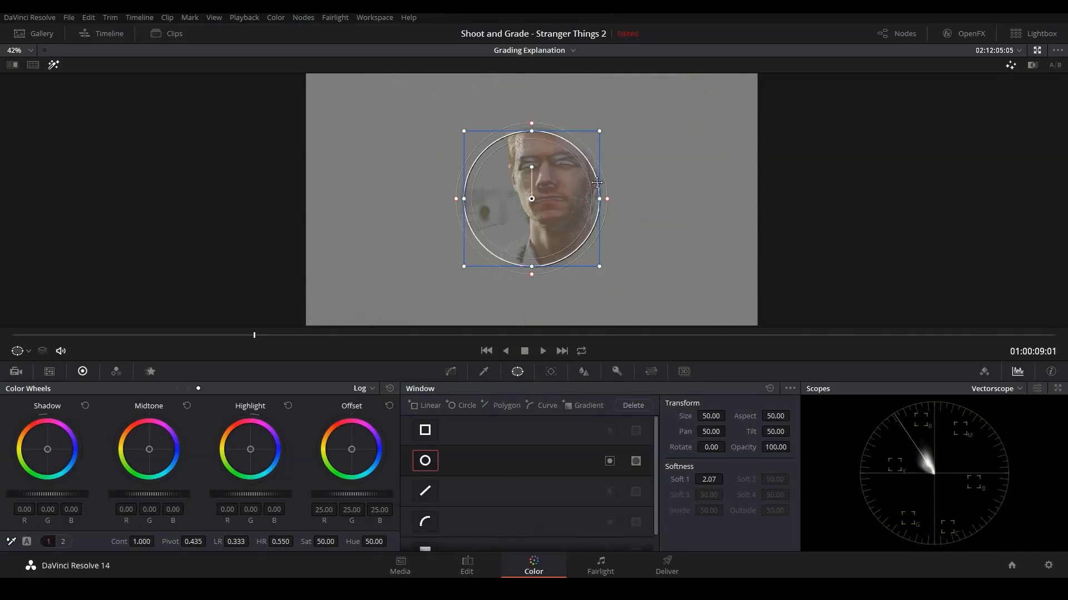
left_click_drag(599, 267, 563, 196)
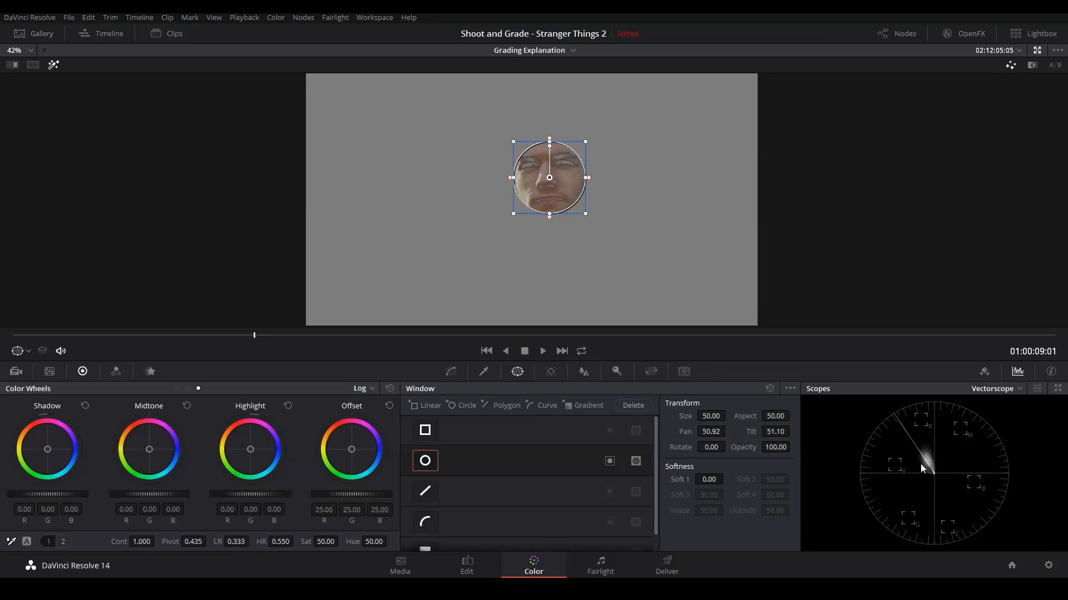
left_click(1037, 388)
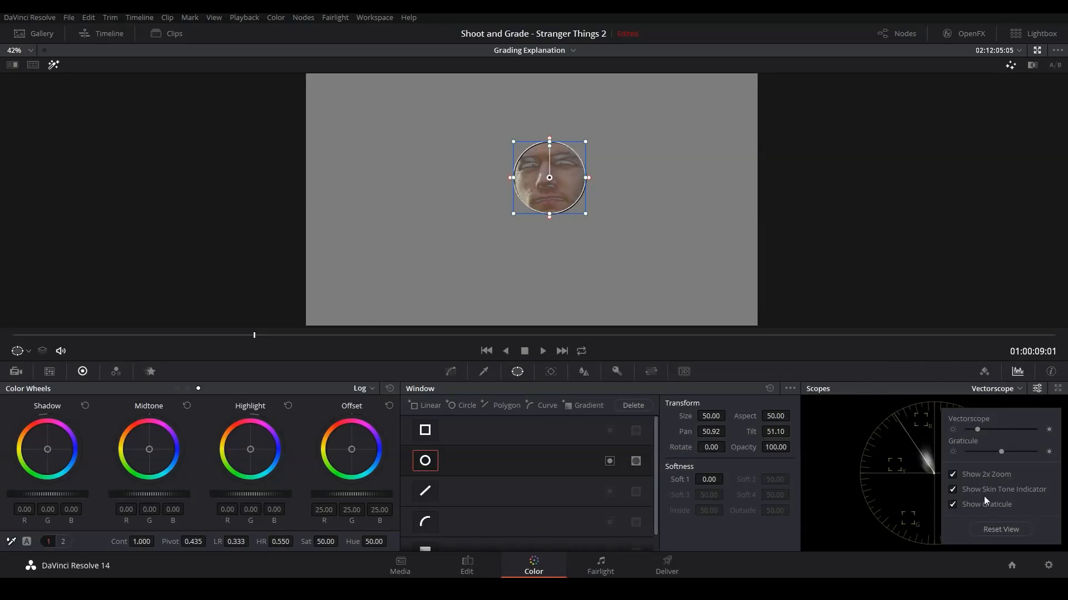
left_click(928, 472)
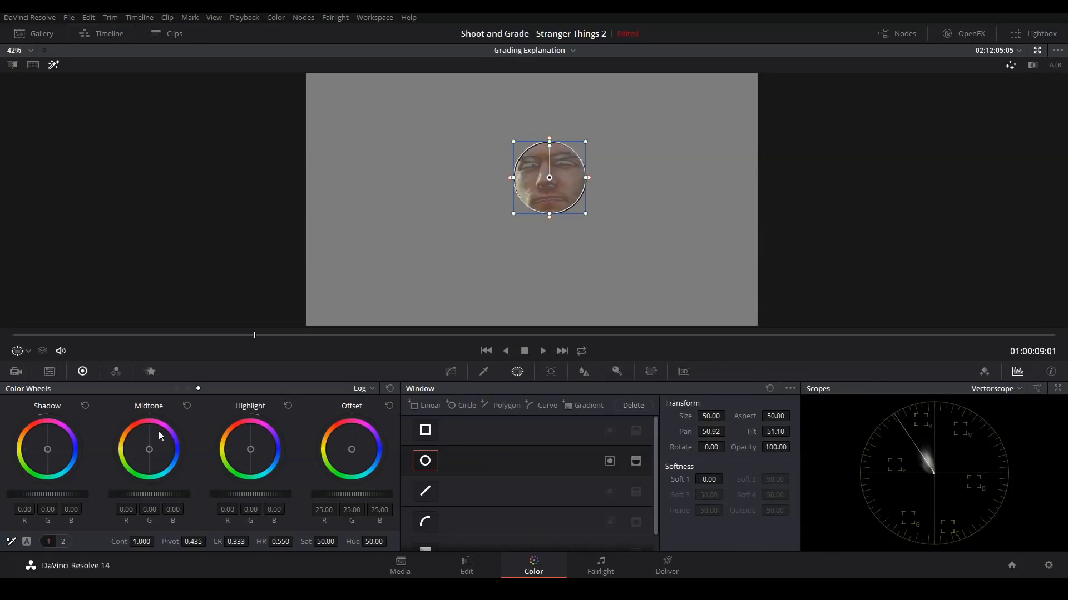
Step: Shift the skin midtones toward orange with R 0.15, G -0.03, B -0.15, and turn off the highlight view and circular window
left_click_drag(148, 449, 135, 433)
left_click_drag(135, 433, 135, 433)
key("shift+h")
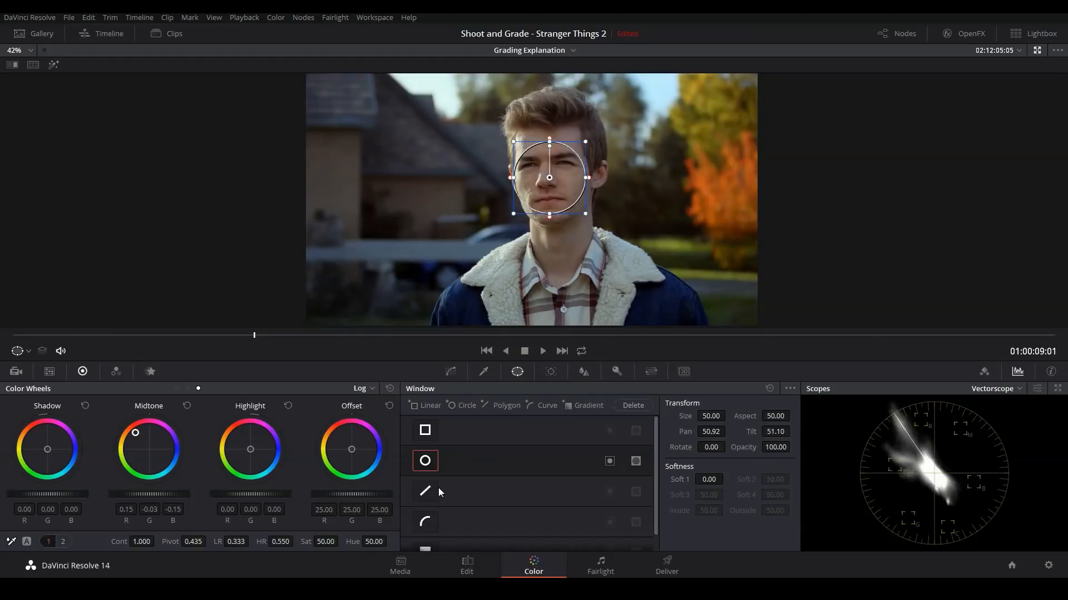
left_click(426, 466)
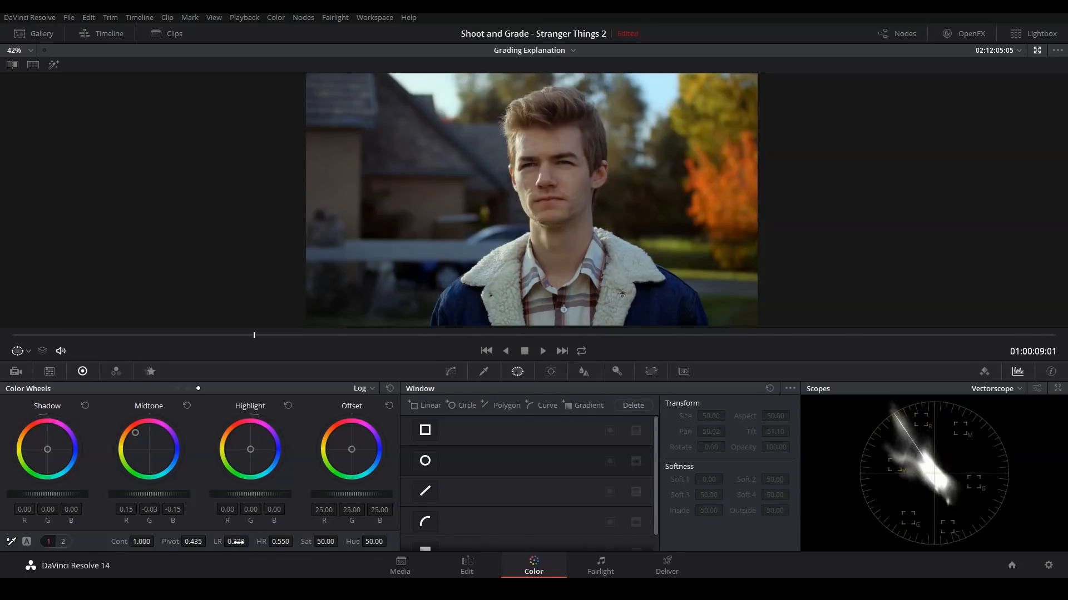
Step: Set the log low range to 0.257 and the skin shadows to R -0.02, G -0.09, B -0.08
left_click_drag(252, 542, 231, 541)
left_click_drag(47, 450, 47, 448)
left_click_drag(47, 494, 45, 494)
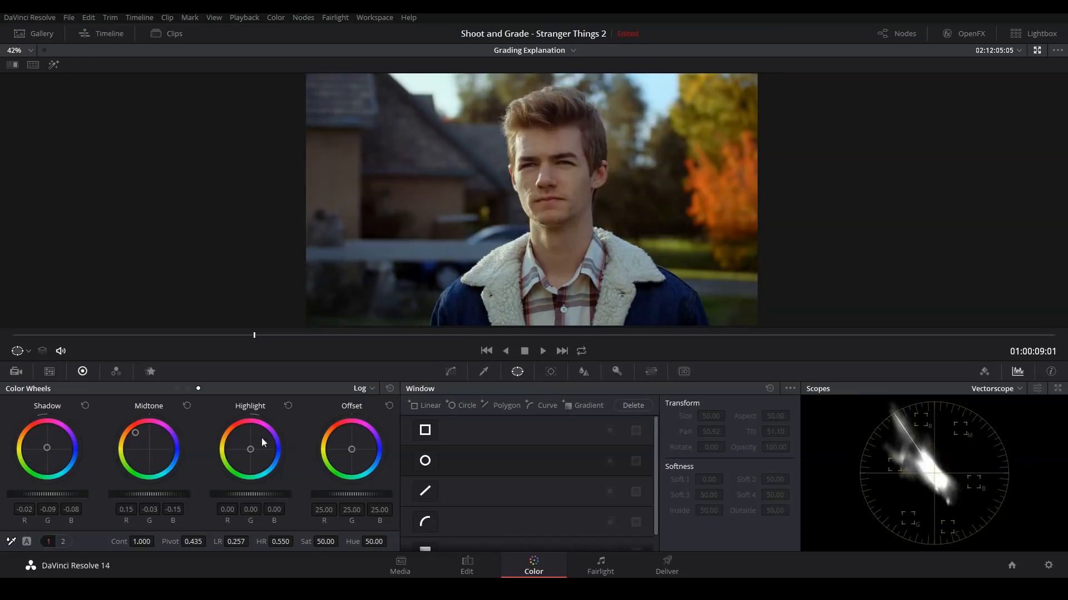
Step: Warm the skin highlights to R 0.25, G -0.08, B 0.01 with high range 0.540, and inspect the face up close
left_click_drag(250, 451, 250, 443)
left_click_drag(287, 541, 282, 541)
scroll(572, 194, "up", 5)
left_click_drag(572, 191, 543, 232)
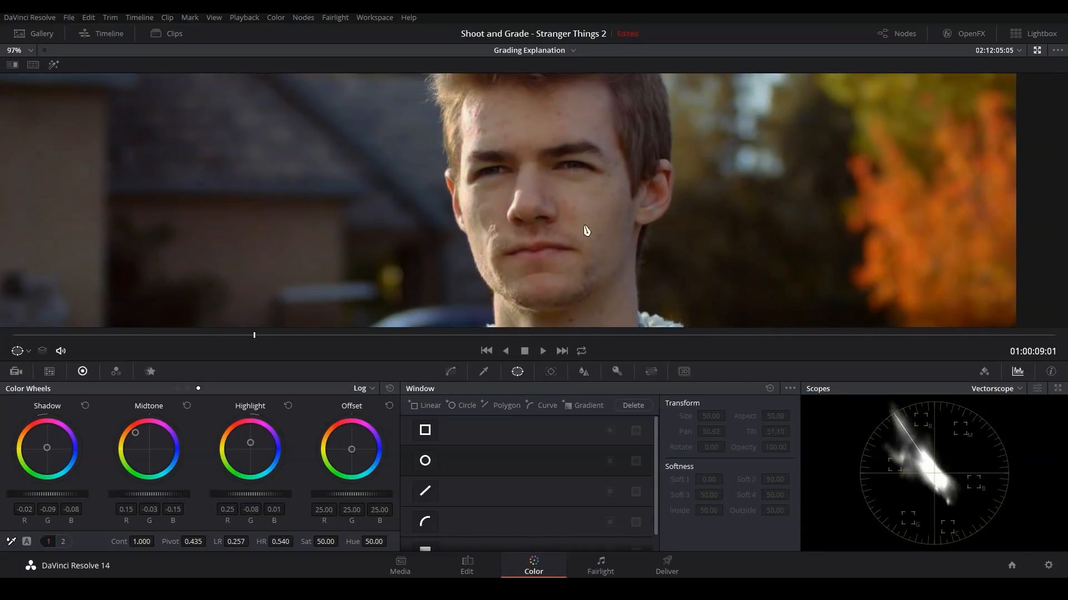
scroll(579, 206, "down", 3)
scroll(573, 208, "down", 3)
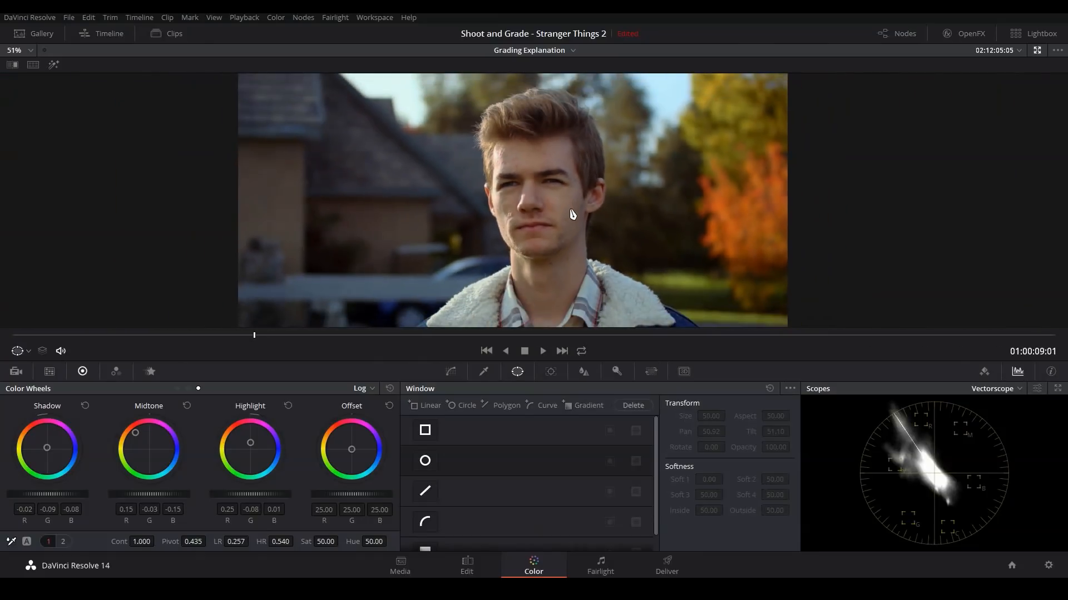
Step: Lower the midtone detail below zero on the skin node to soften the skin
left_click(62, 541)
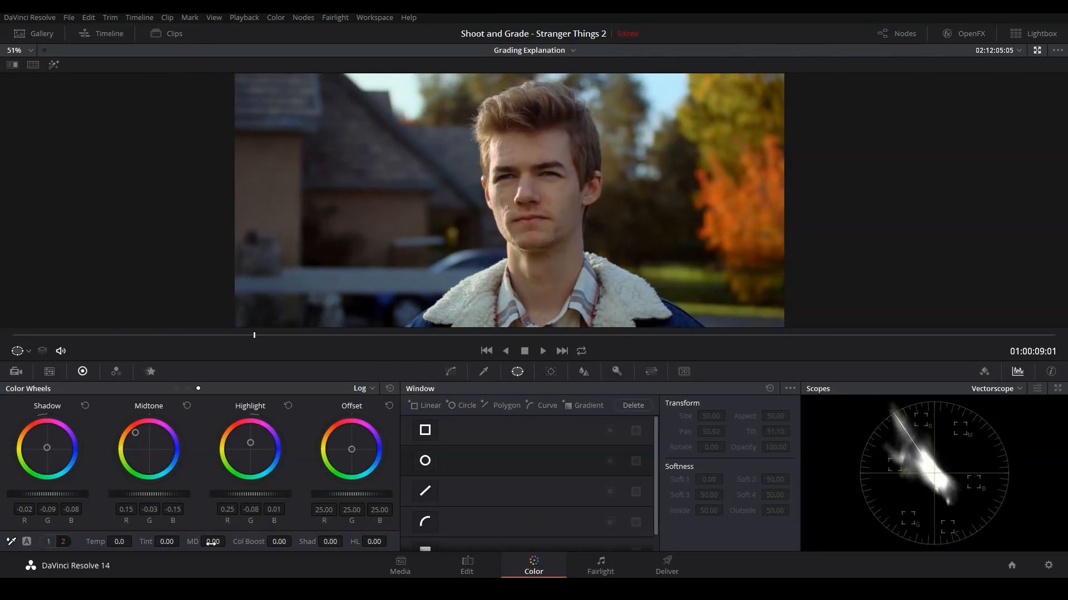
left_click_drag(211, 543, 183, 543)
left_click_drag(543, 231, 562, 224)
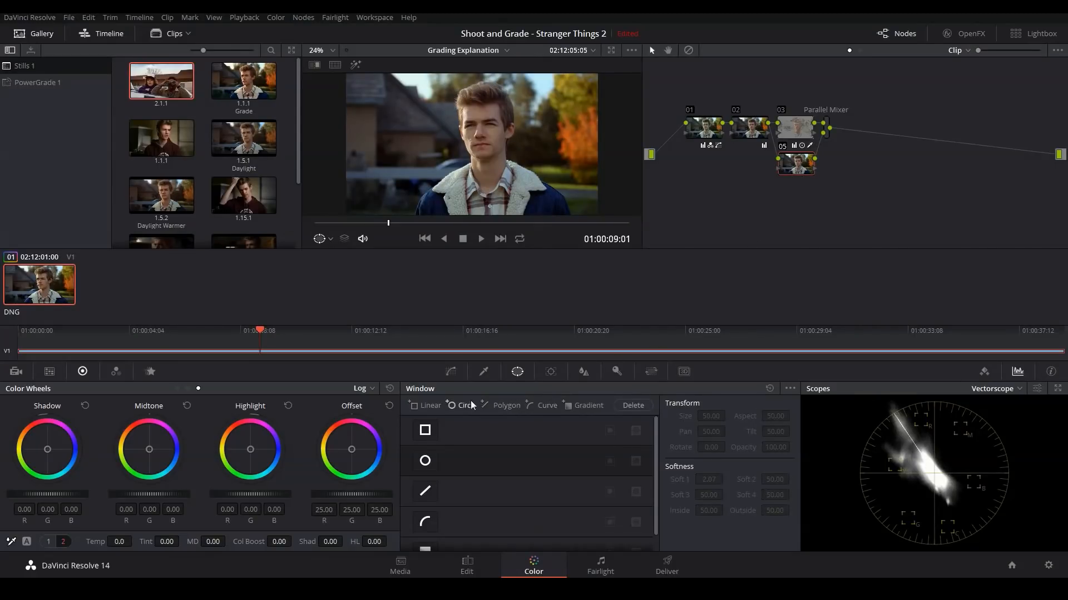
Step: Qualify the blue tones in node 05 with hue center 81.0, width 42.7 and softness 22.7, and highlight the selection
left_click(451, 372)
left_click(482, 372)
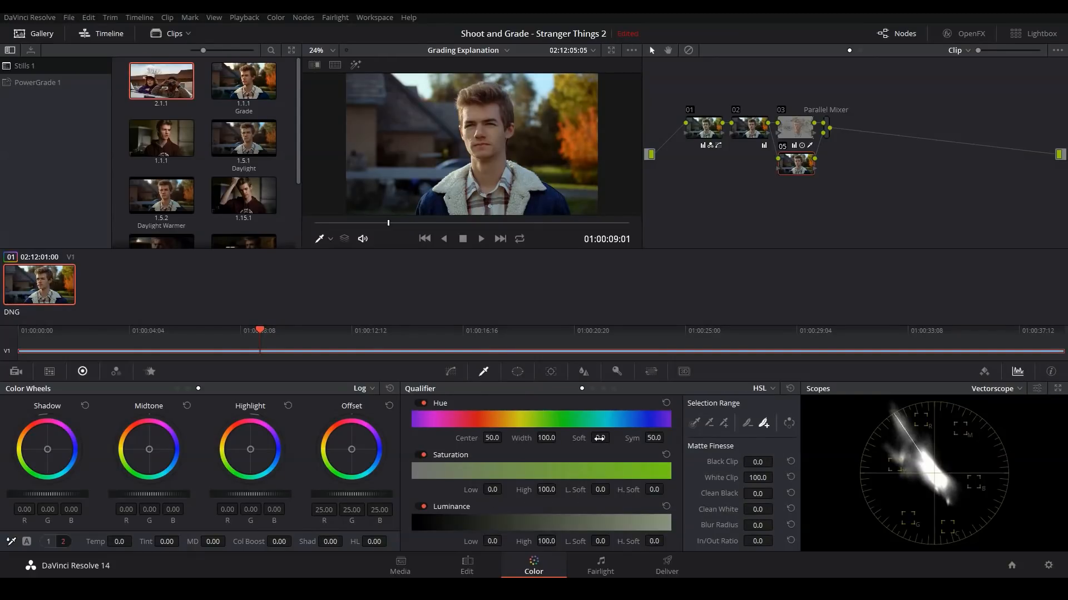
left_click_drag(600, 438, 622, 439)
left_click_drag(546, 438, 512, 438)
left_click_drag(591, 439, 584, 439)
left_click_drag(492, 438, 508, 437)
key("shift+h")
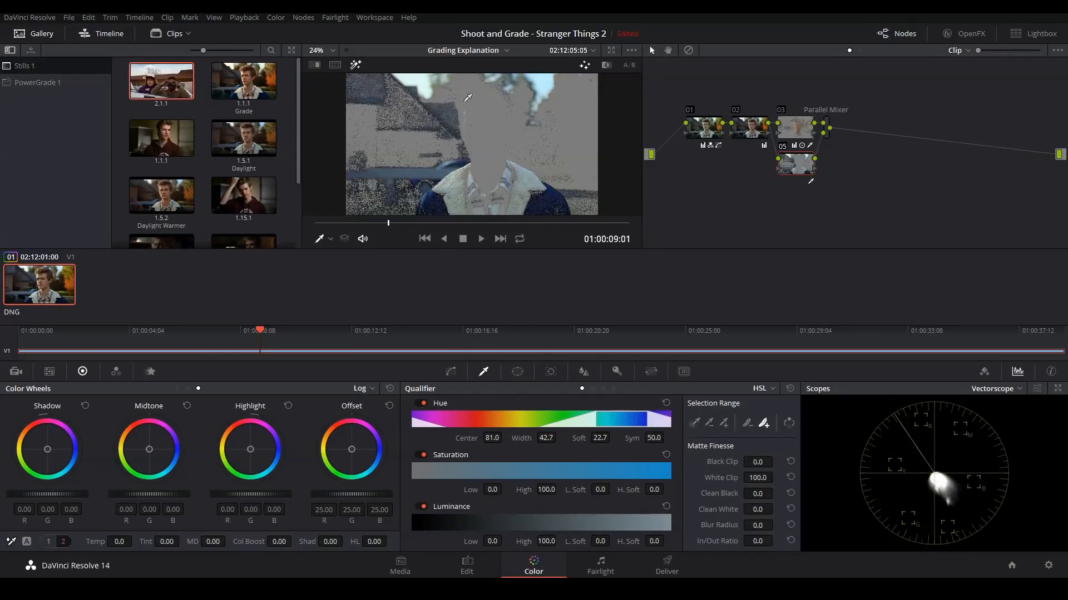
Step: Set the blue qualifier's hue center to 81.3 and compare the highlighted selection with the reference still
left_click_drag(488, 438, 489, 438)
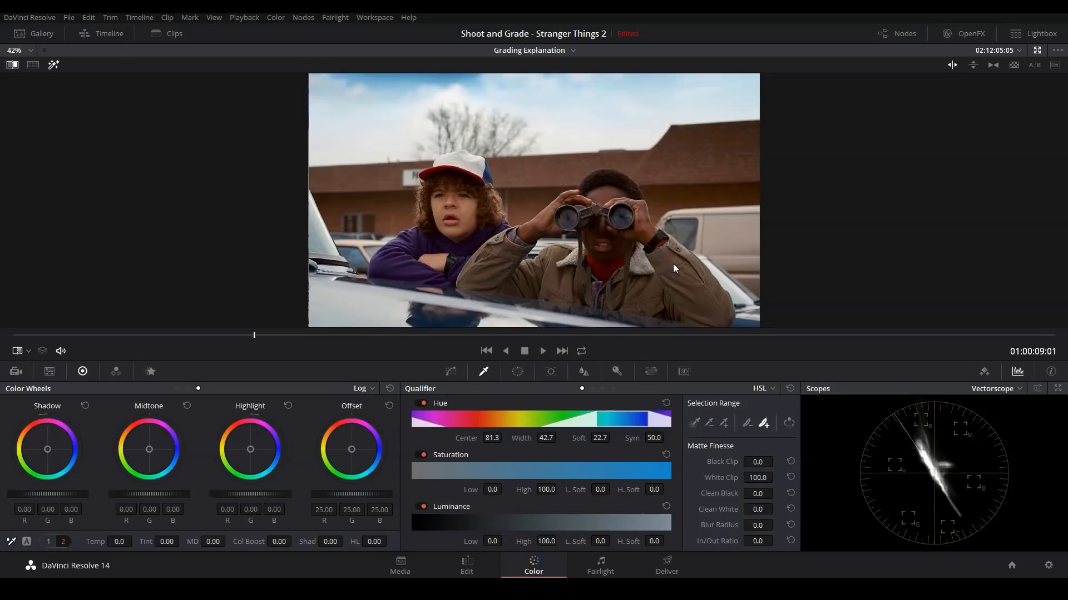
key("alt+f")
key("shift+h")
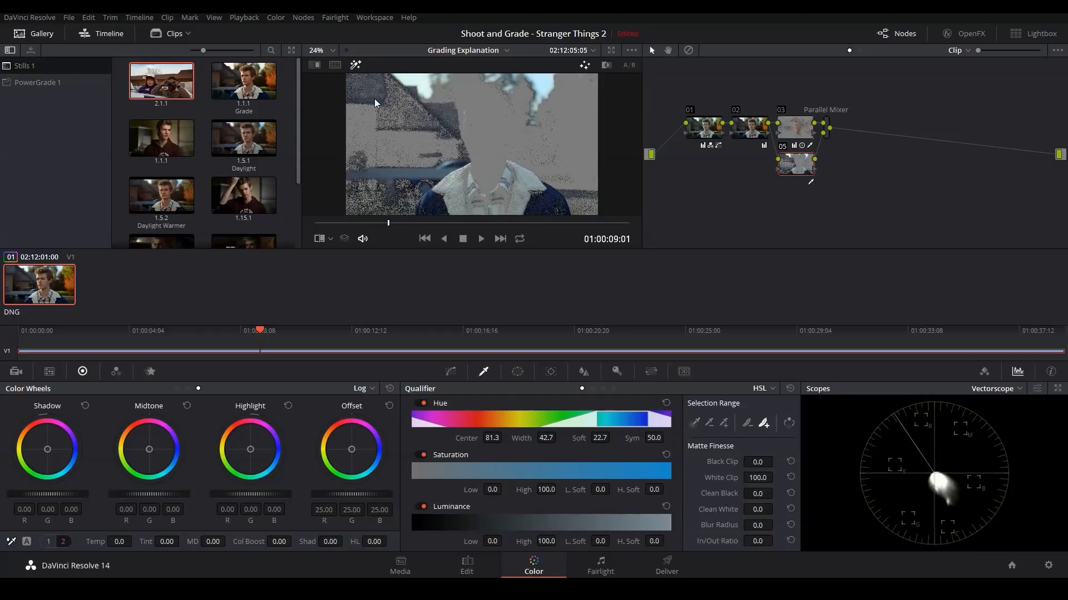
key("alt+f")
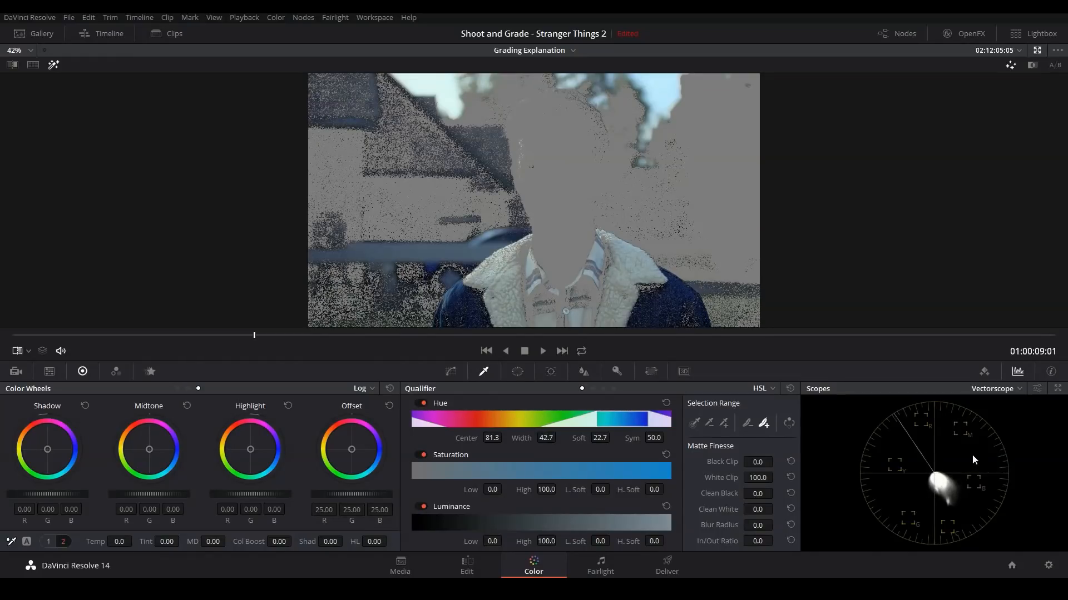
Step: On node 05's Hue Vs Hue curve, add cyan and blue points, raise the blue slightly and rotate the cyan by -9.64
left_click(450, 372)
left_click(581, 389)
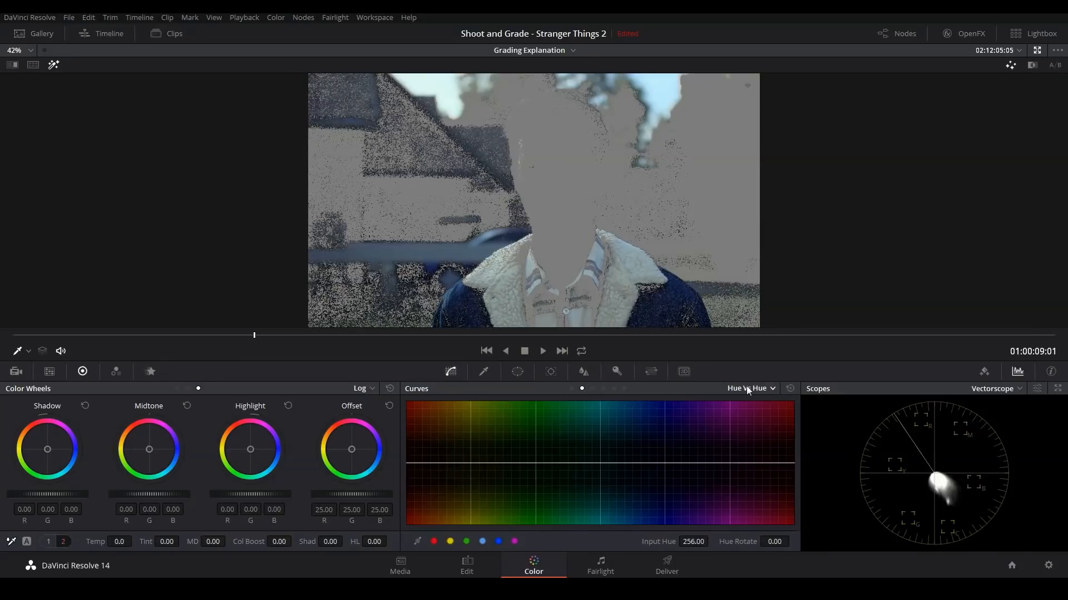
left_click(483, 542)
left_click(498, 542)
left_click_drag(665, 462, 665, 457)
left_click_drag(600, 464, 598, 466)
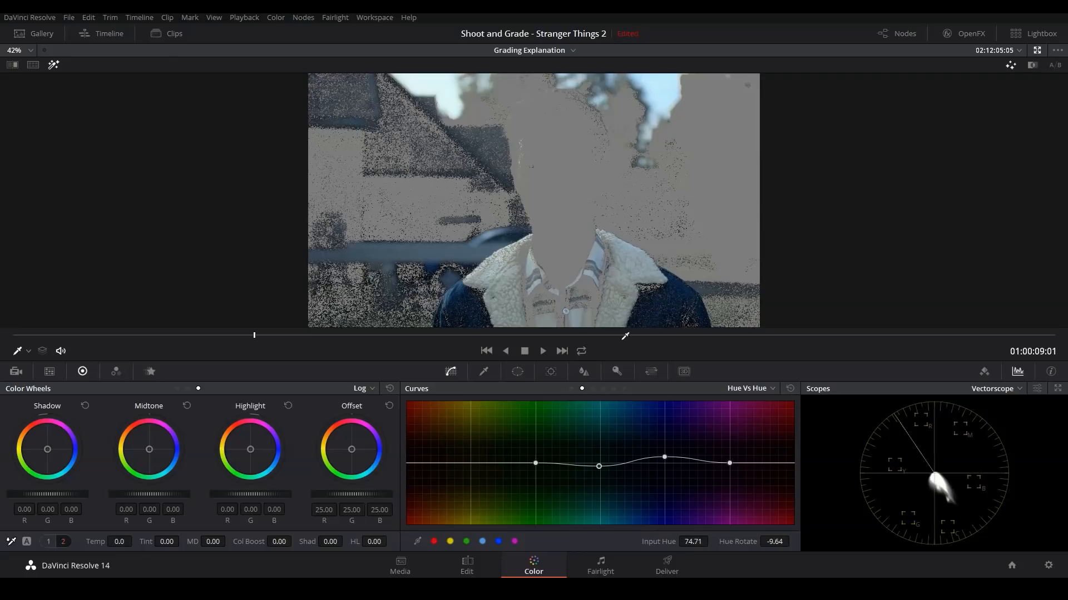
Step: Raise the blue node's saturation to 73.20 and turn off the selection highlight to view the whole image
left_click(49, 542)
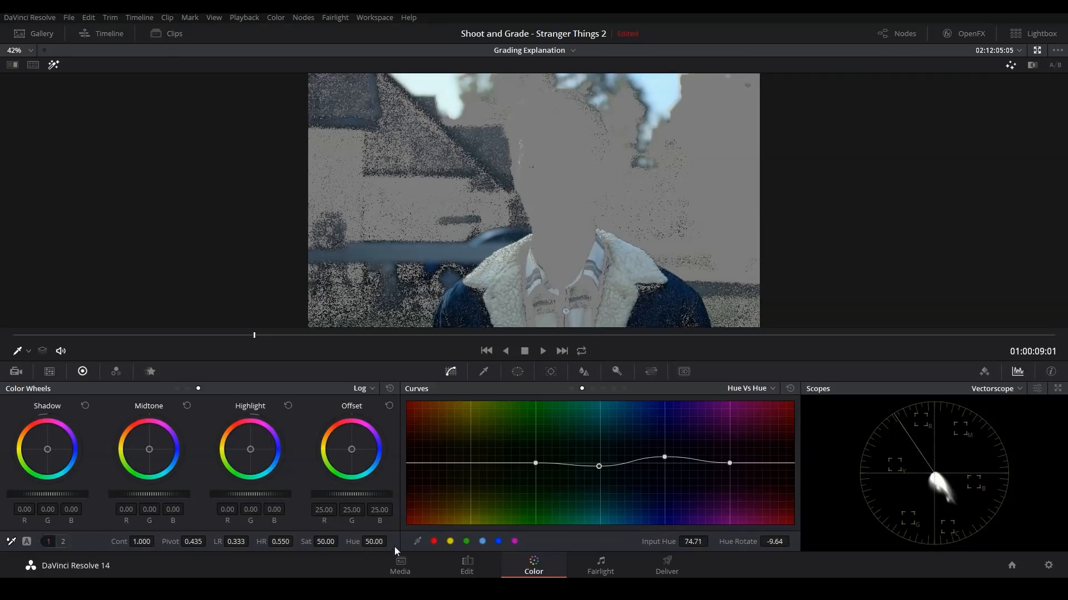
left_click_drag(325, 542, 421, 542)
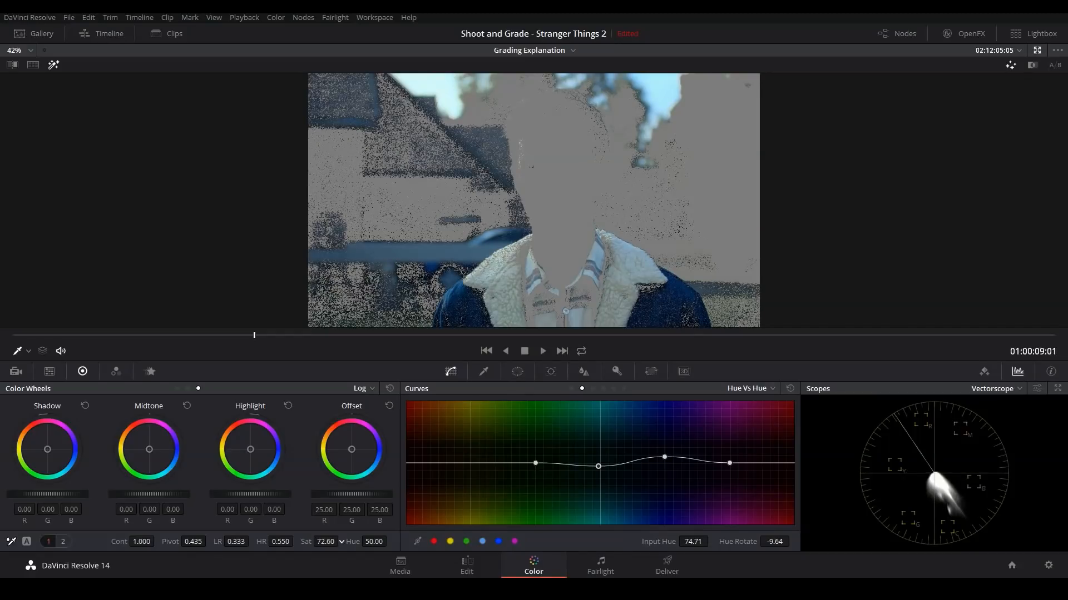
left_click_drag(341, 540, 342, 541)
key("shift+h")
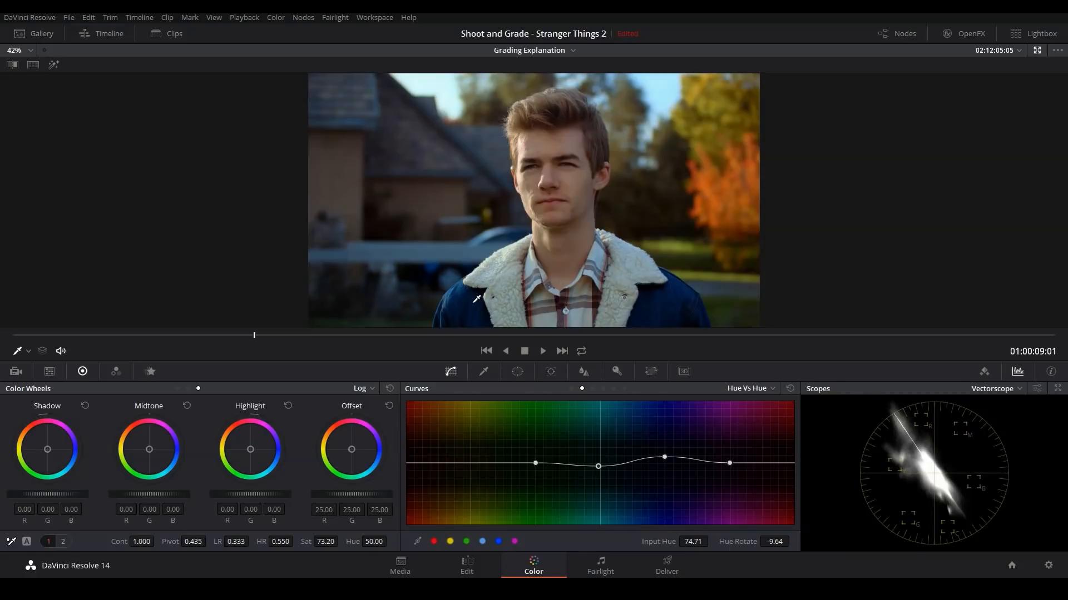
key("alt+f")
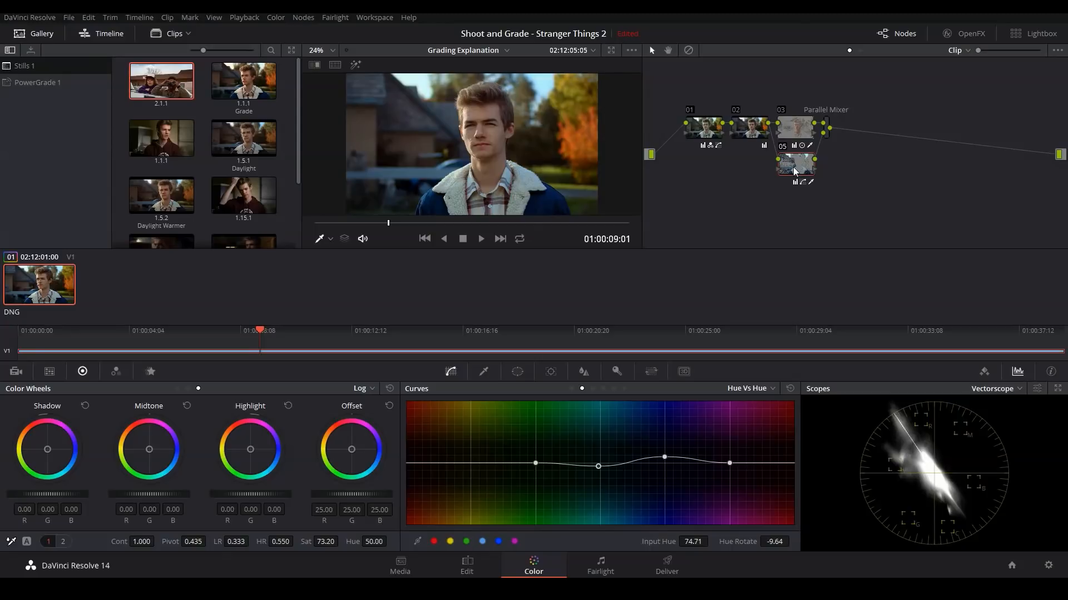
Step: Add parallel node 06 and qualify the greens with hue center 59.6, width 46.8, softness 31.4, saturation low 2.1 and luminance high 95.6
key("alt+p")
left_click_drag(798, 217, 798, 211)
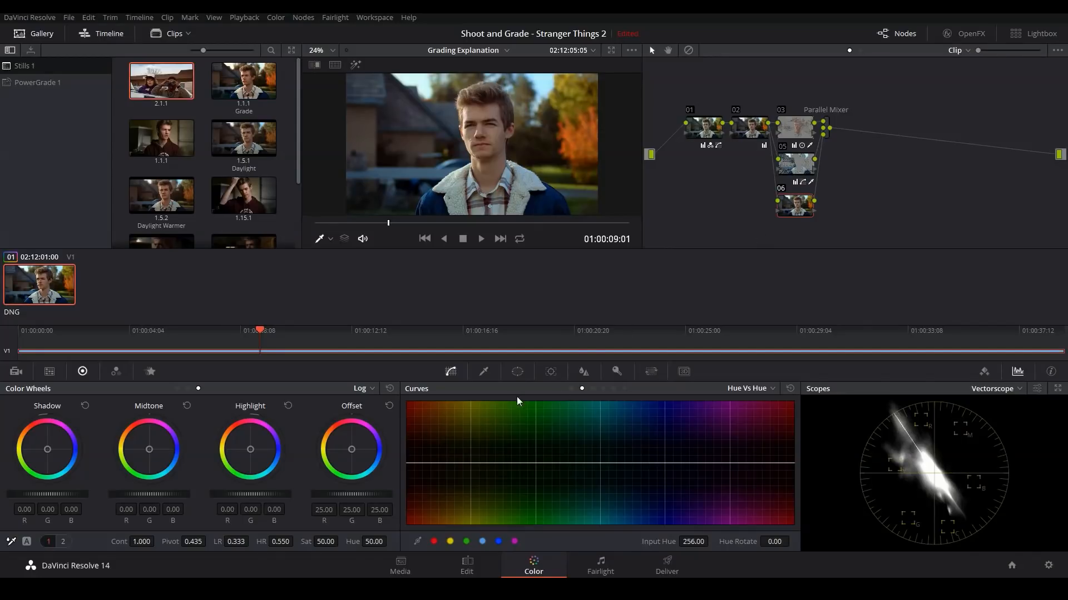
left_click(483, 372)
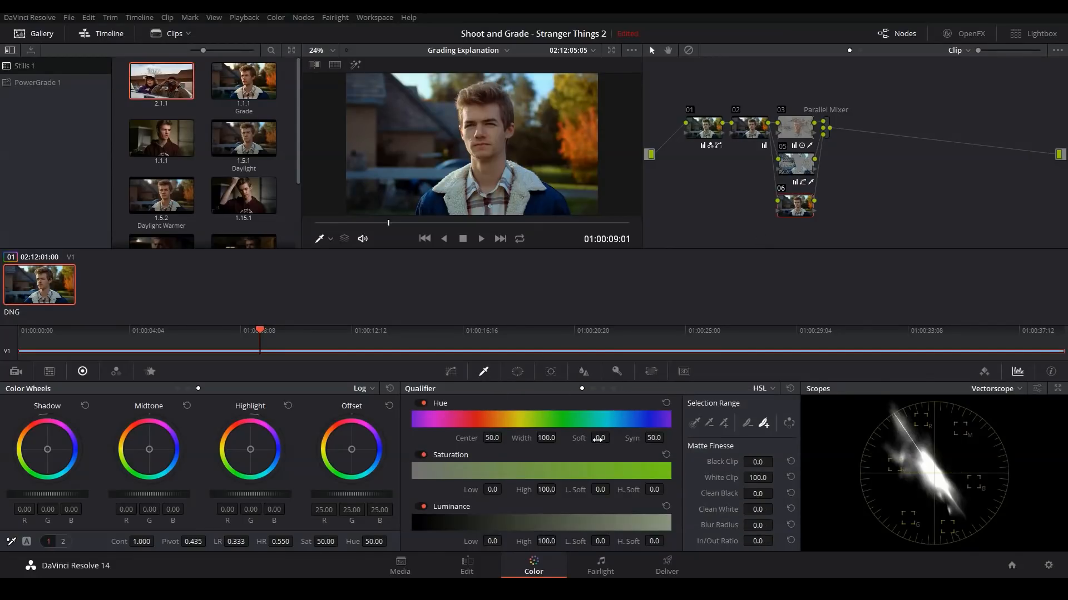
left_click_drag(597, 439, 648, 438)
left_click_drag(543, 439, 561, 437)
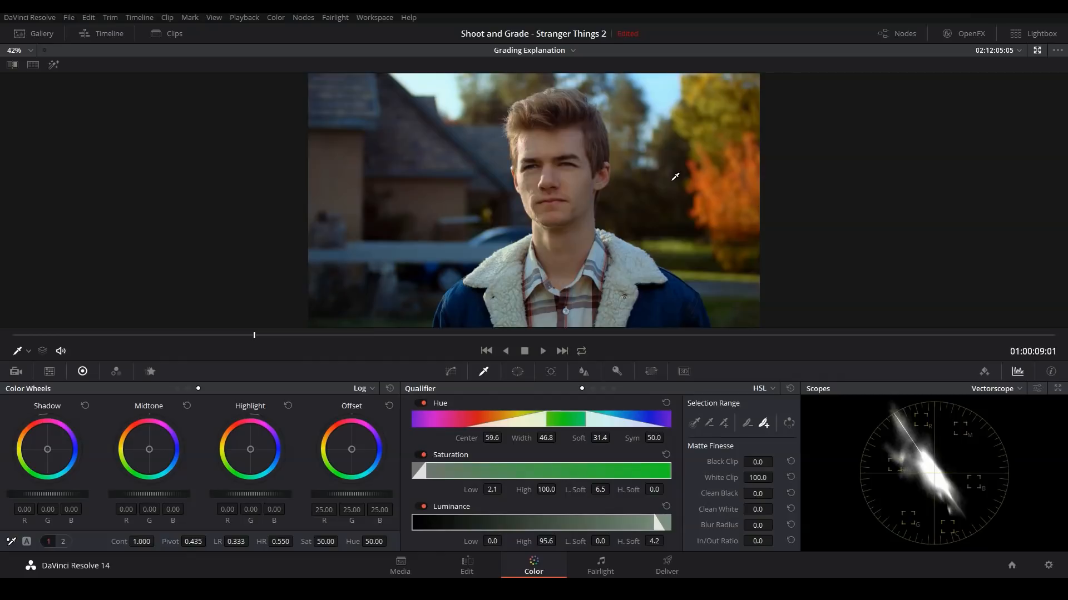
Step: Cool node 06 with gamma R -0.03, G 0.01, B 0.01 and gain R 0.93, G 1.00, B 1.15, and reduce saturation to 18.80
left_click_drag(328, 544, 247, 544)
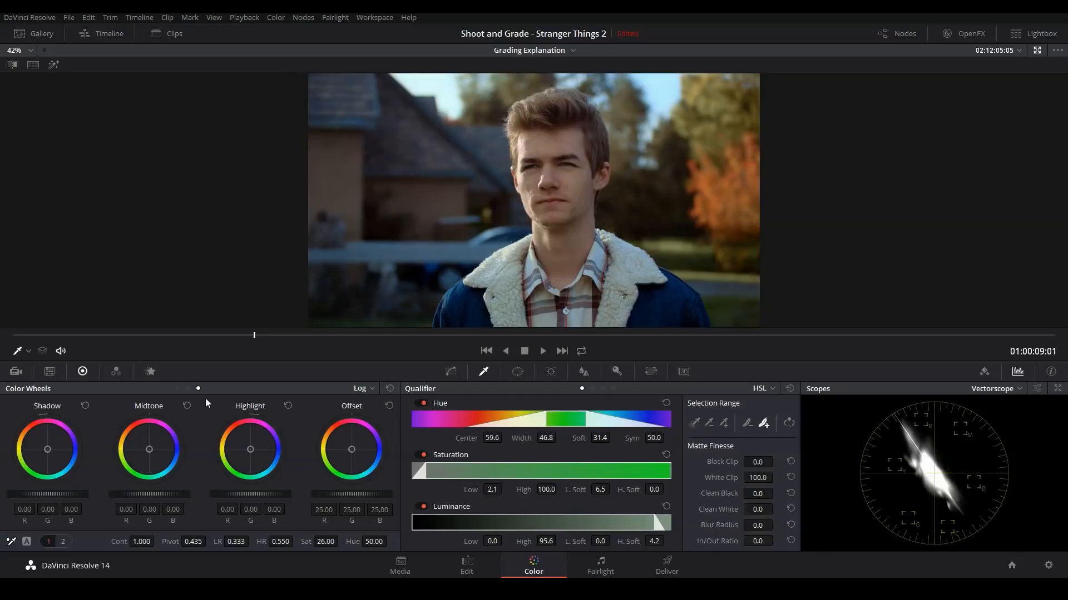
left_click(177, 389)
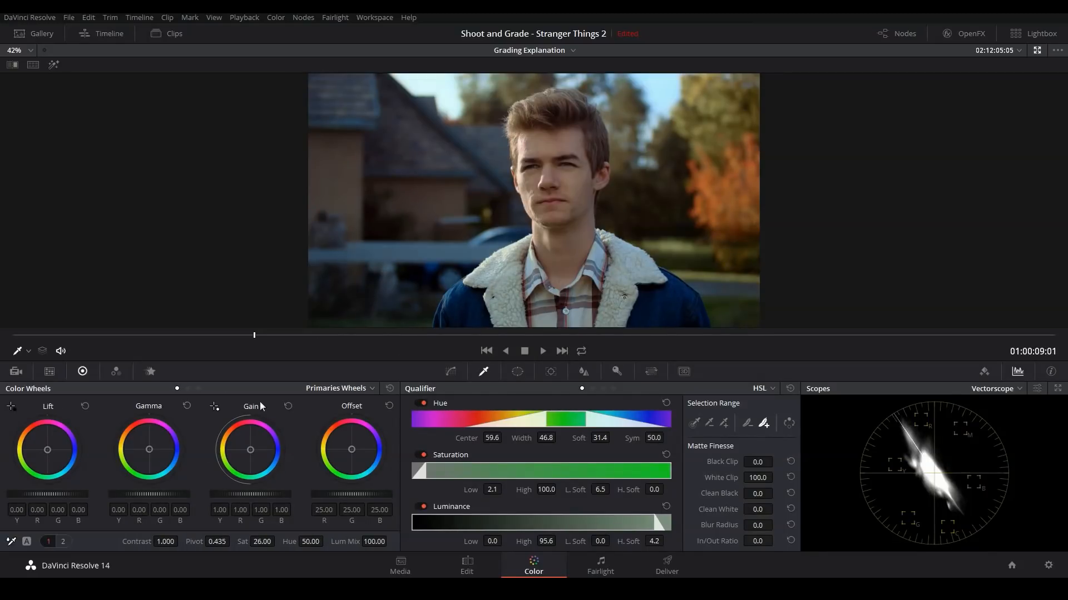
left_click_drag(153, 450, 156, 458)
left_click_drag(250, 450, 251, 451)
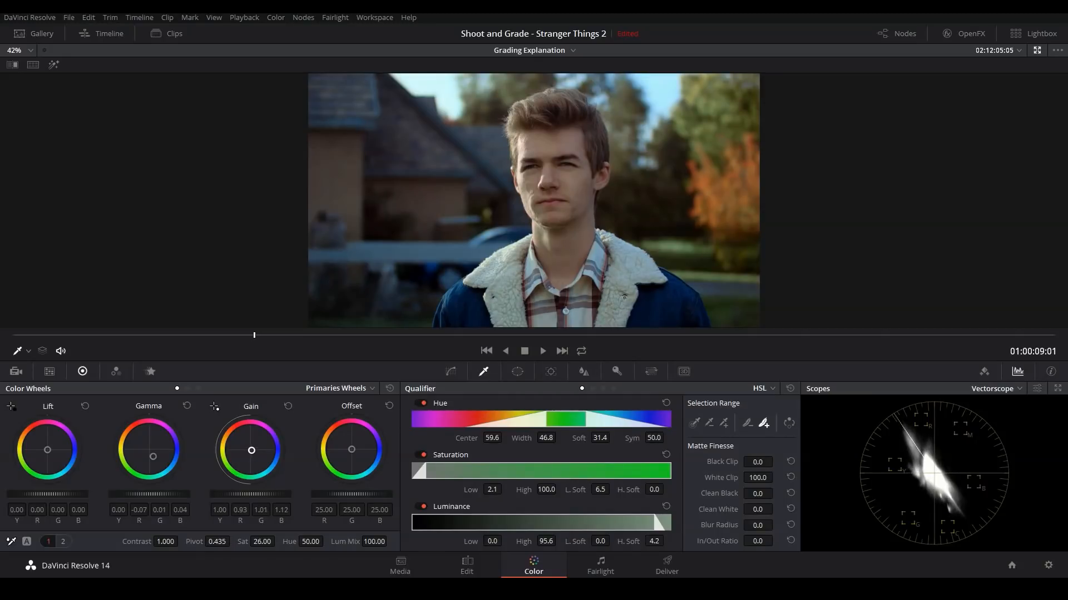
left_click_drag(152, 460, 150, 456)
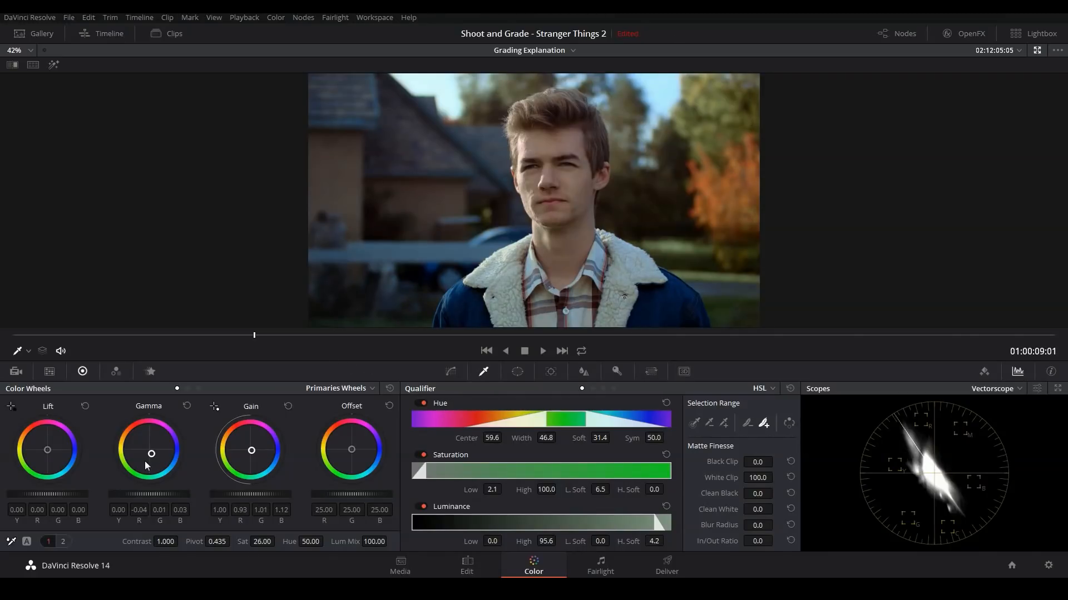
left_click_drag(251, 451, 252, 451)
left_click_drag(263, 542, 242, 542)
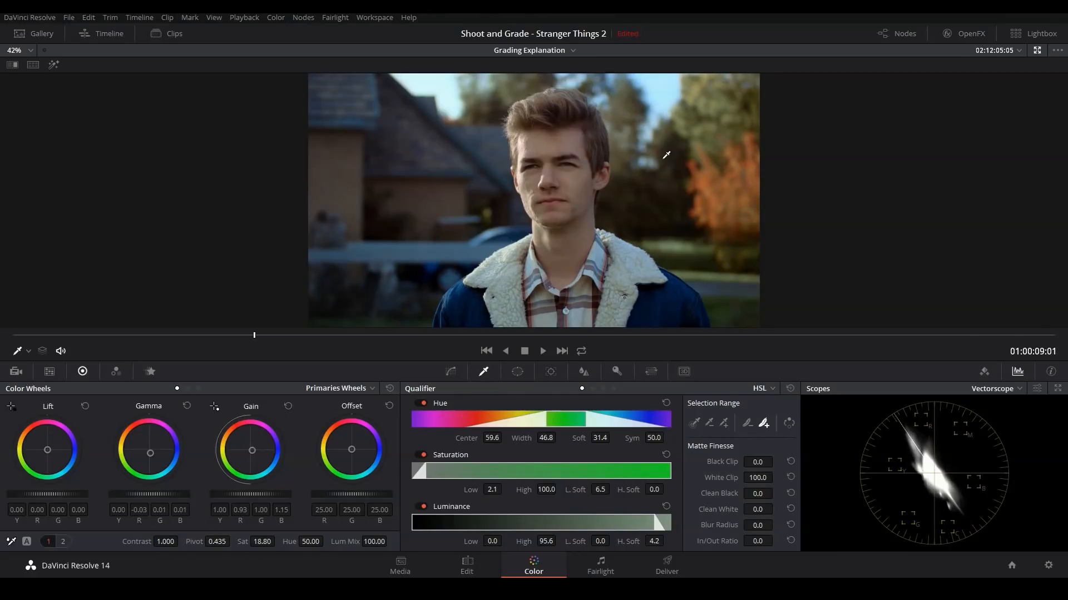
Step: Raise the saturation of skin node 03 to 57.80 and check the result in the enlarged viewer
key("alt+f")
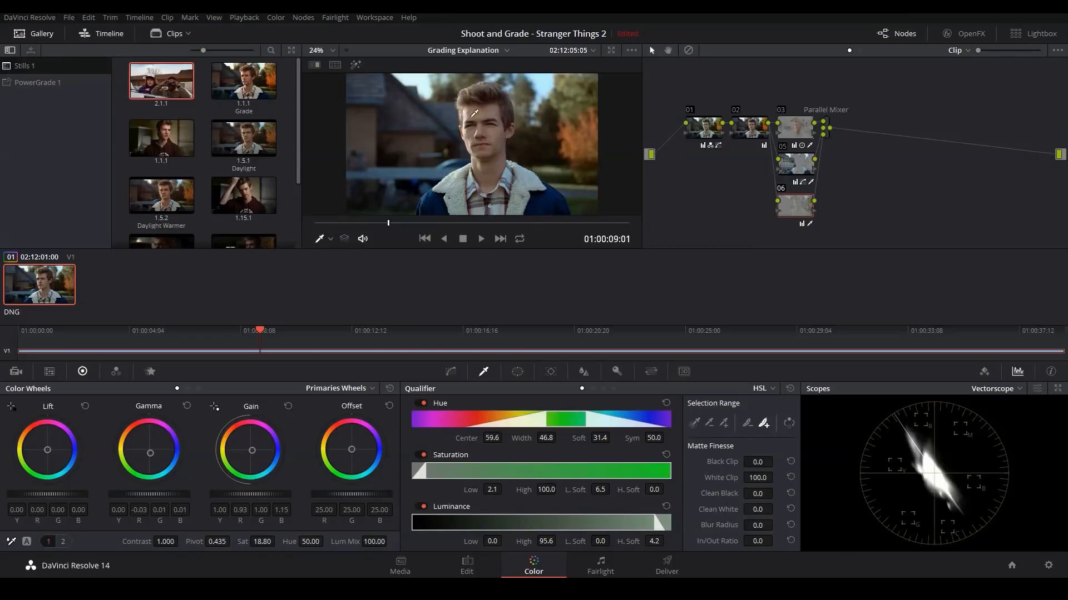
left_click(801, 131)
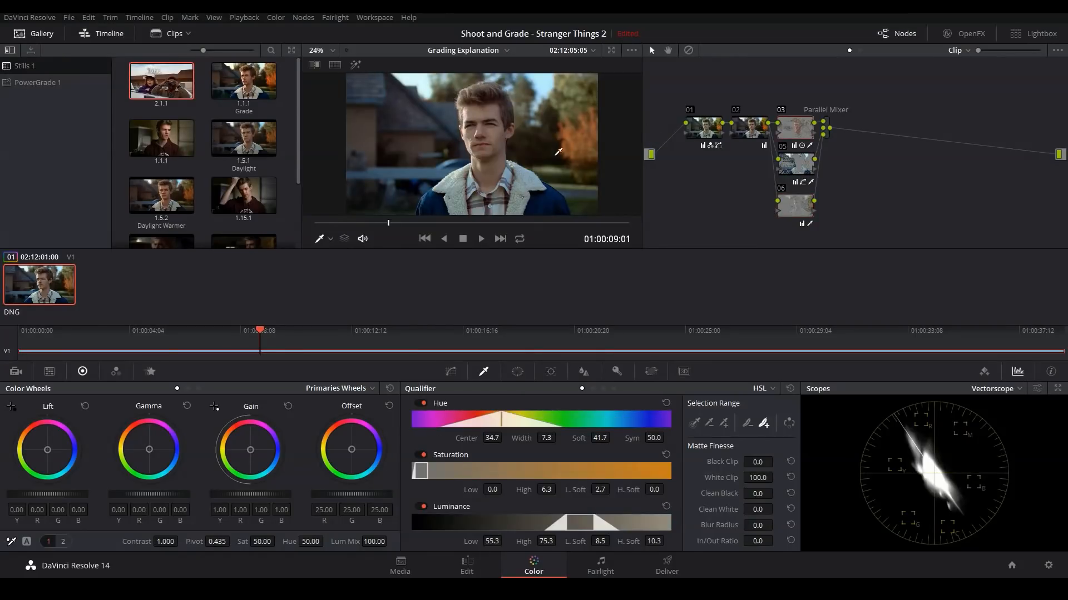
key("alt+f")
left_click_drag(253, 547, 278, 542)
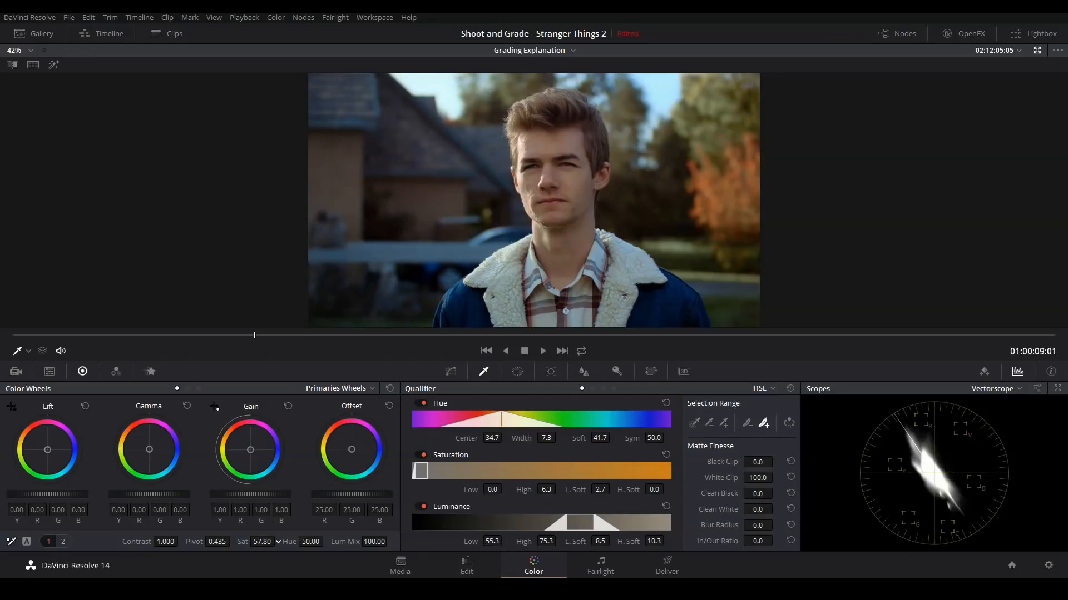
key("alt+f")
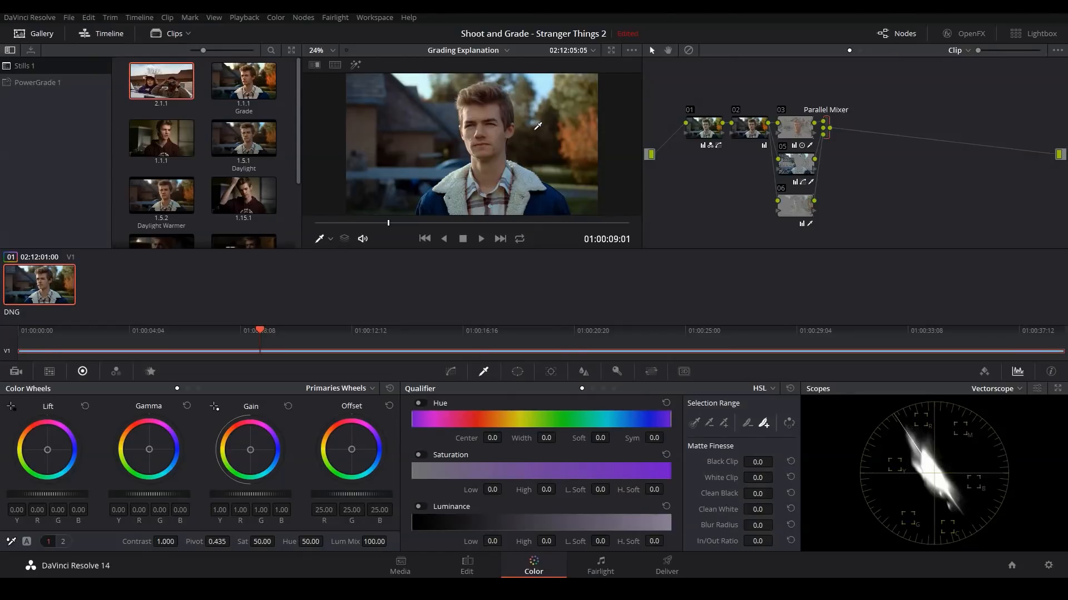
key("alt+f")
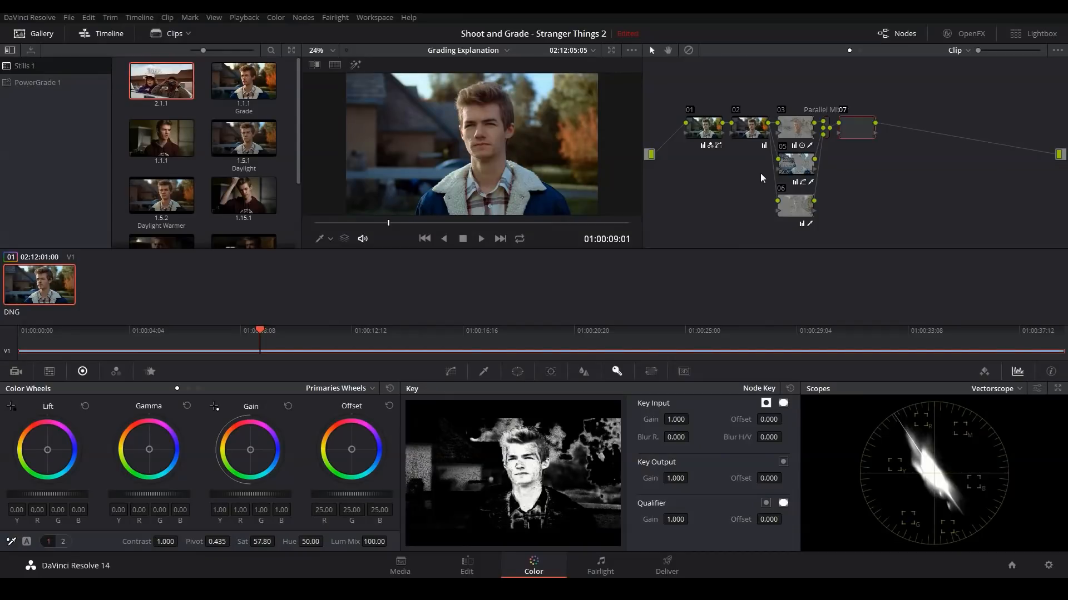
Step: Add serial node 07 after the Parallel Mixer, attach layer node 09 to it, and space the new nodes apart
key("alt+s")
key("alt+l")
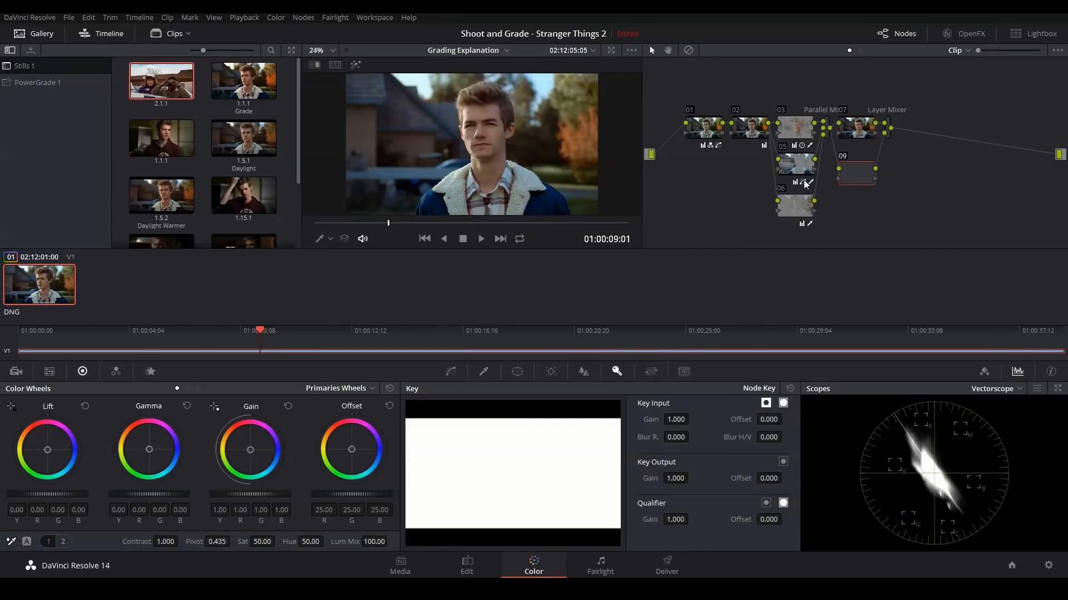
left_click_drag(858, 111, 916, 183)
left_click_drag(865, 135, 886, 136)
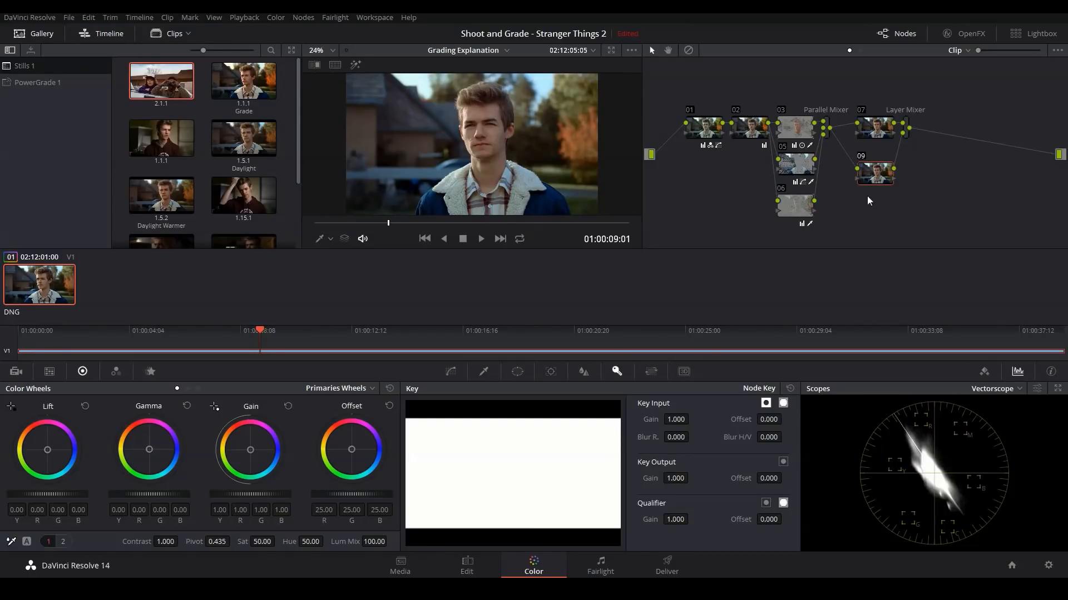
left_click_drag(882, 179, 883, 168)
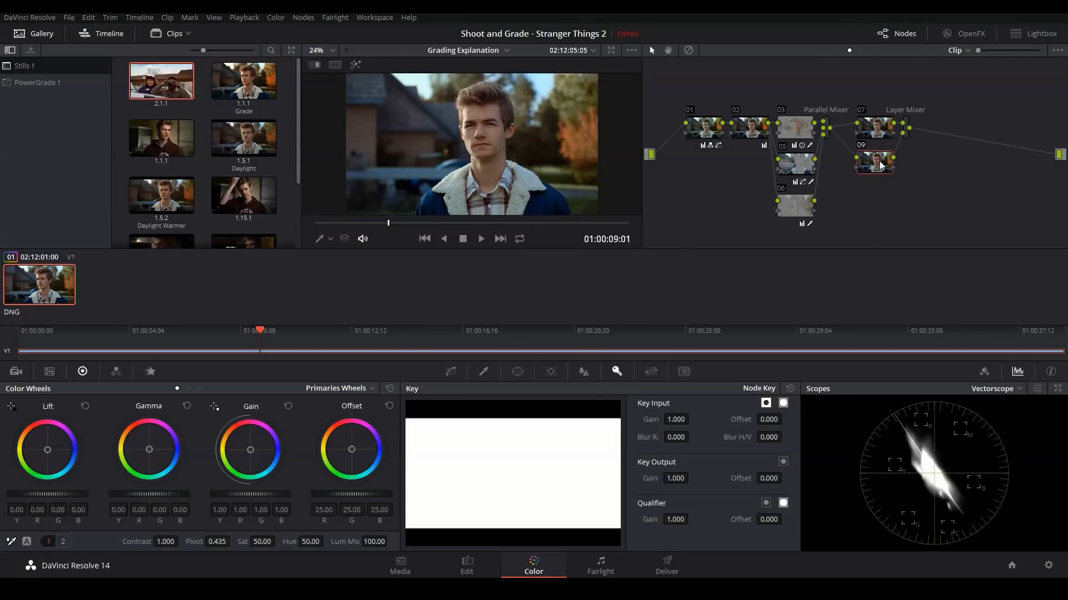
Step: Feed the key of skin node 03 into node 09, highlight it, and invert the key input to isolate the skin
left_click(795, 129)
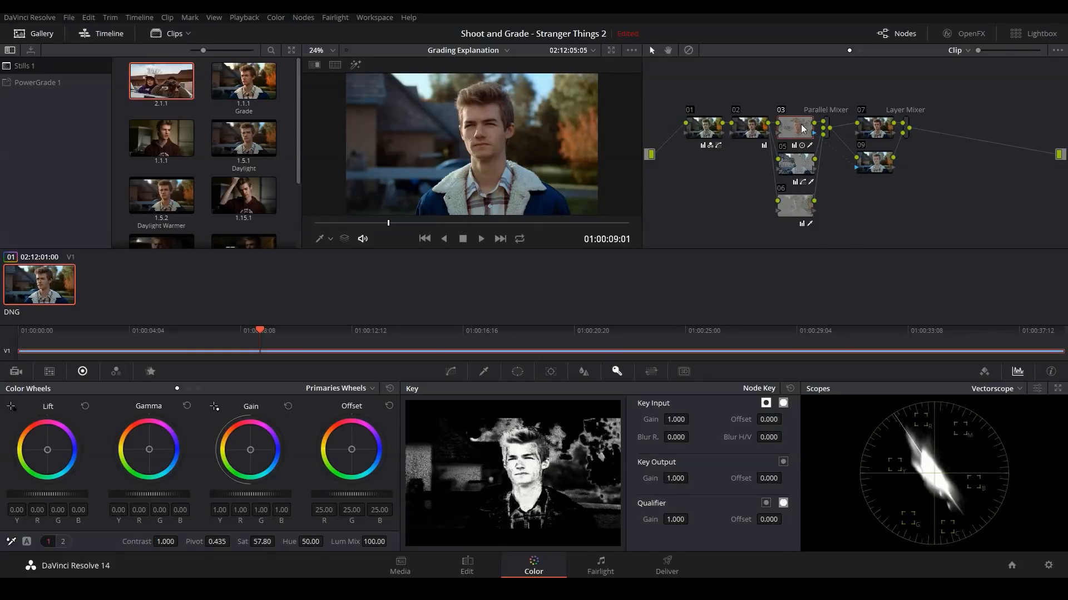
left_click_drag(868, 167, 876, 166)
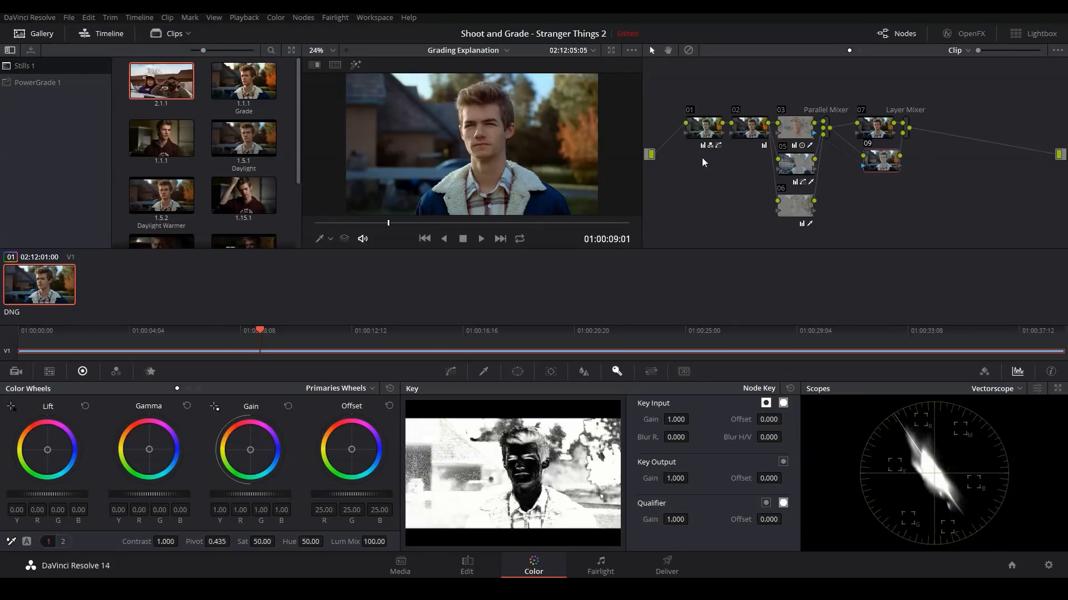
key("shift+h")
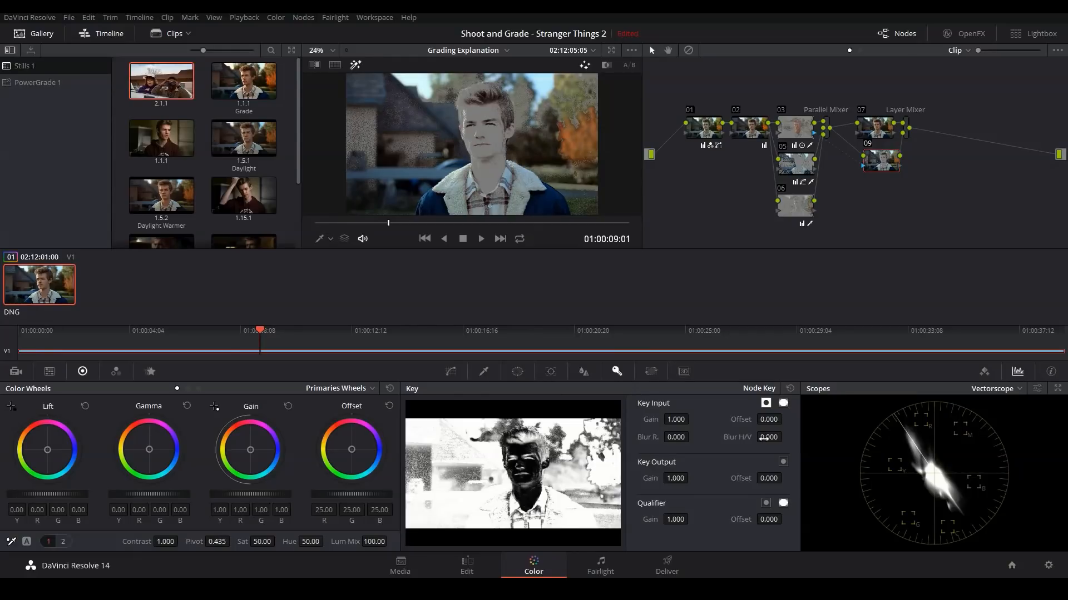
left_click(766, 404)
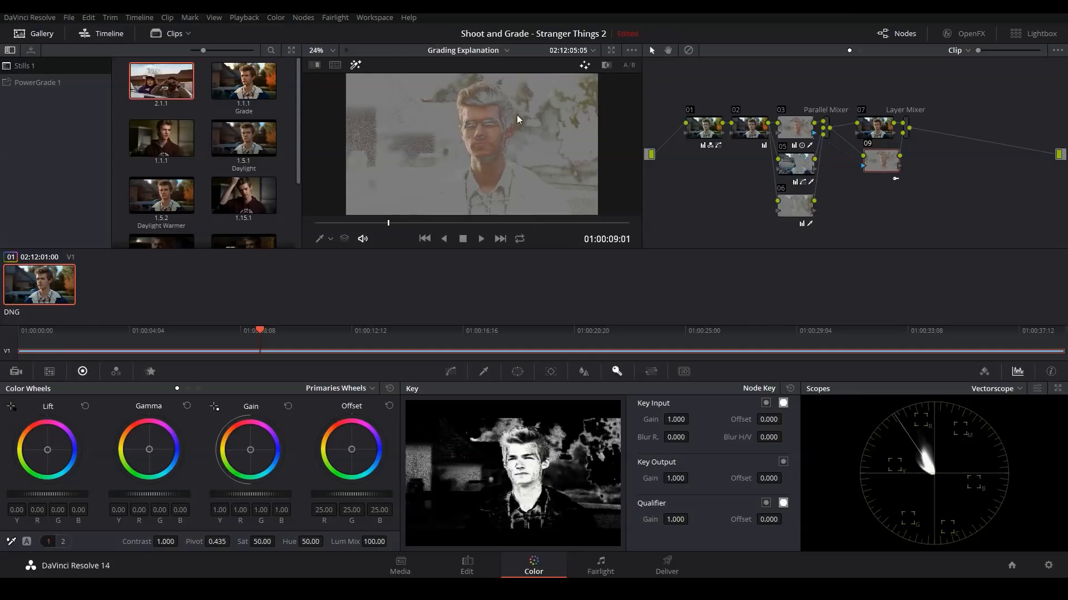
left_click_drag(881, 160, 878, 162)
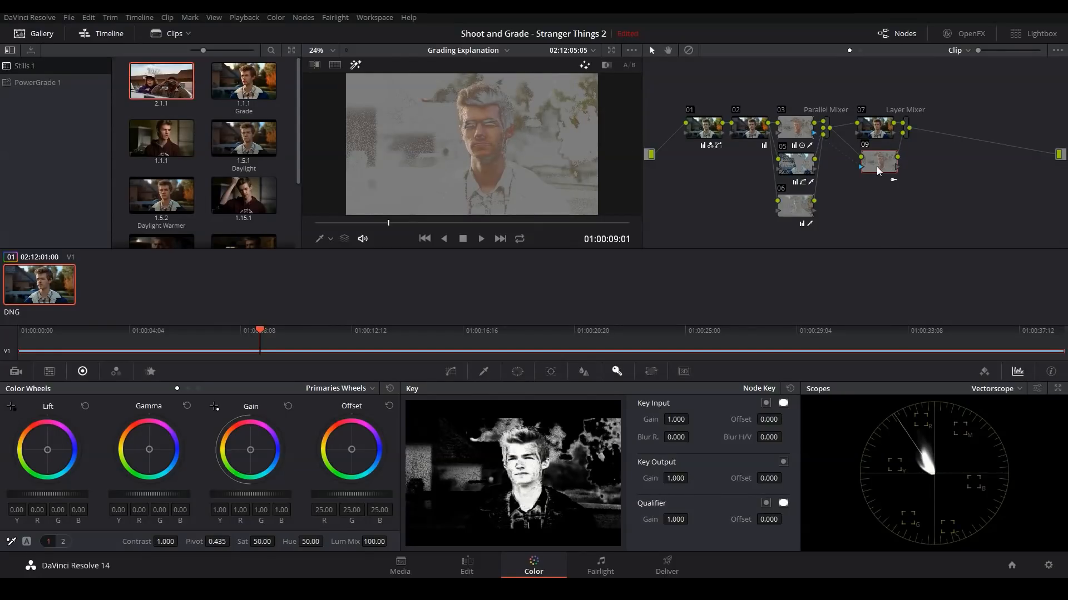
Step: Compare nodes 07 and 09 in highlight view, and raise node 09's key output gain to strengthen the skin matte
left_click(872, 134)
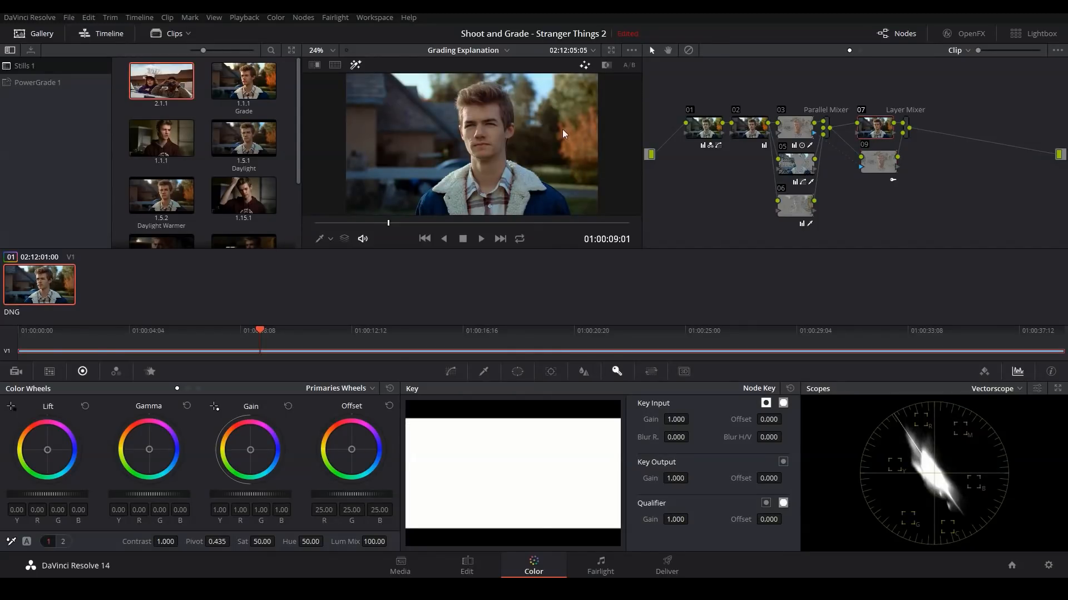
left_click(883, 172)
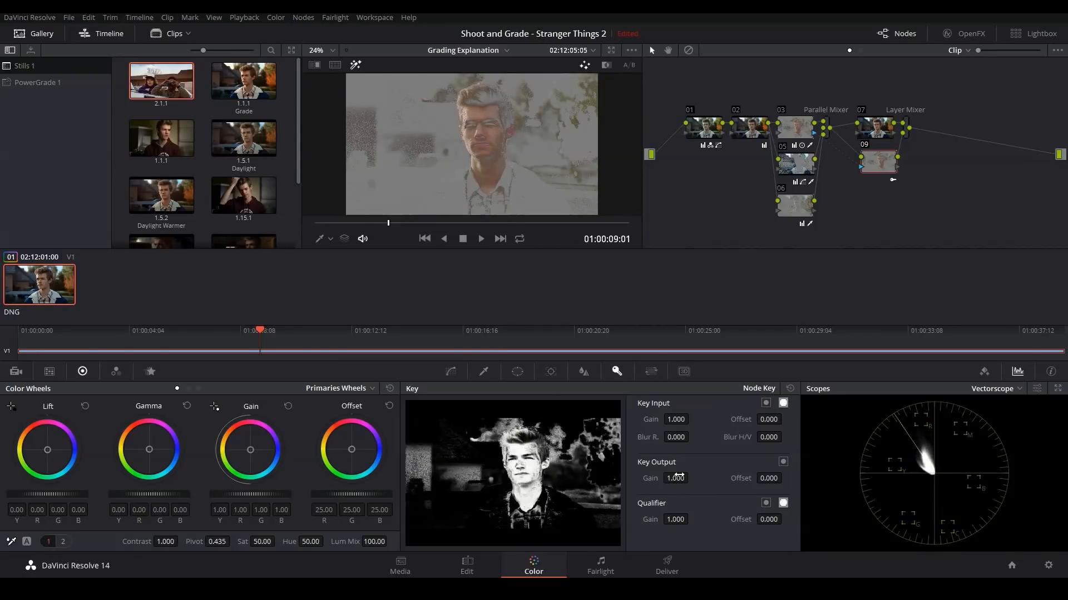
left_click_drag(672, 479, 707, 478)
Step: Warm the image outside the skin by shifting the gamma balance of node 07, and review the overall grade
left_click(876, 132)
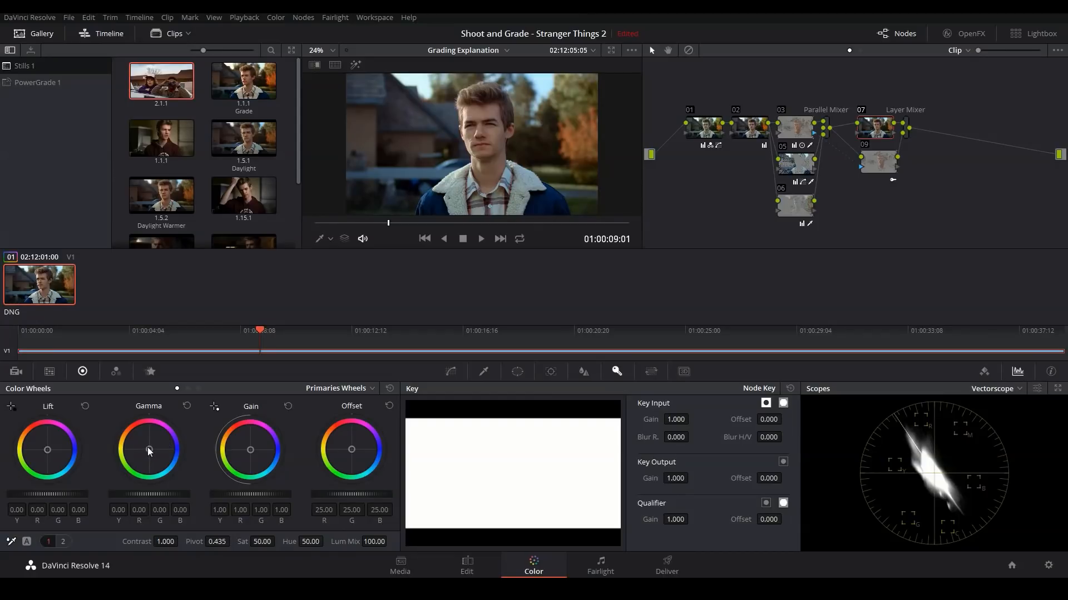
left_click_drag(149, 450, 148, 446)
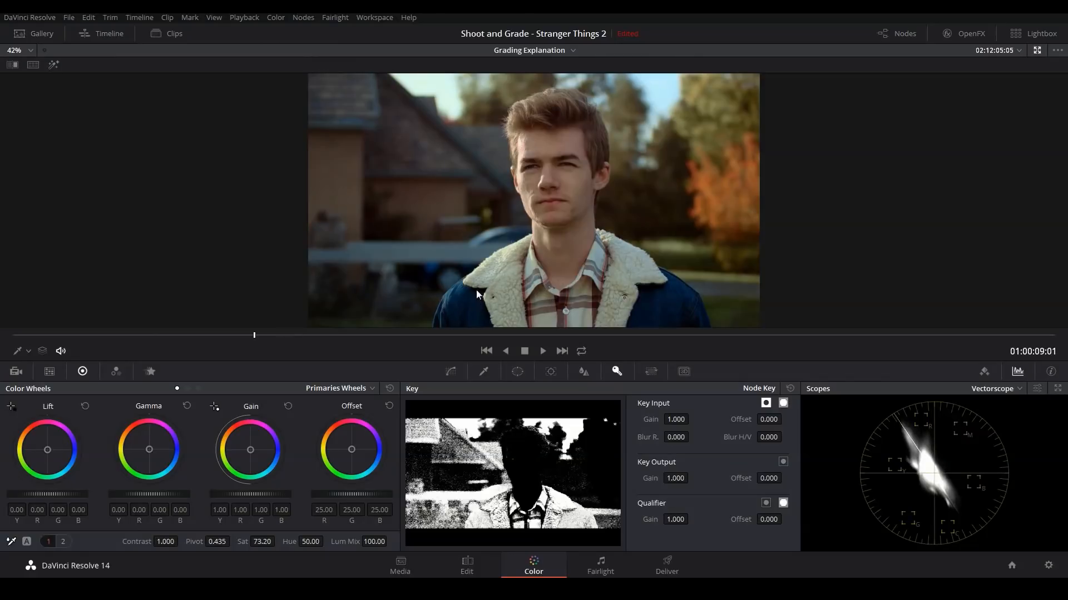
key("alt+f")
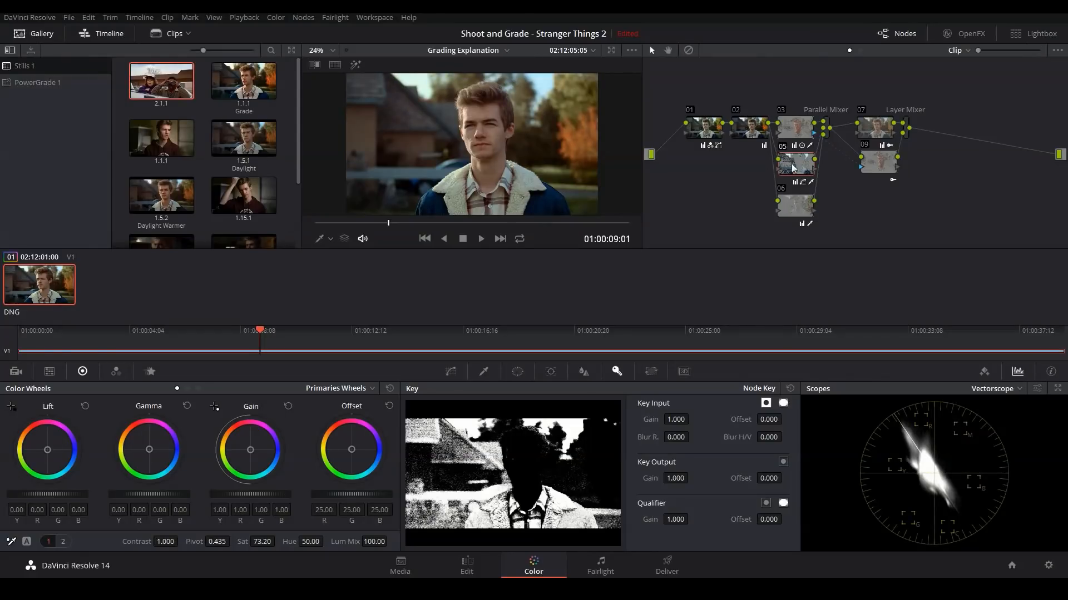
Step: Raise the saturation of node 05 to 85.60 while viewing the image enlarged
key("alt+f")
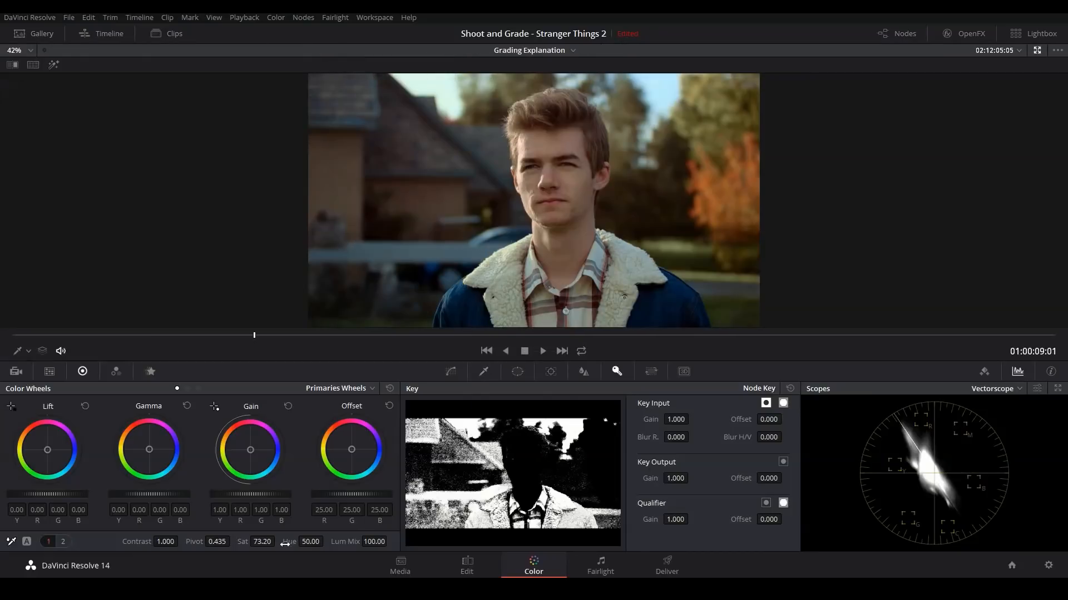
left_click_drag(262, 542, 278, 541)
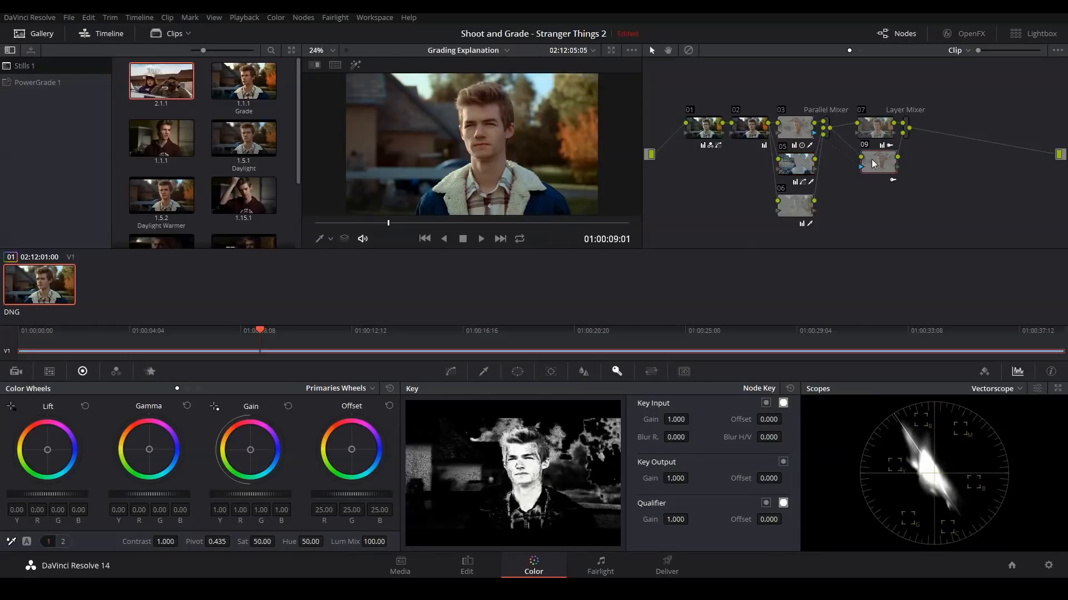
key("alt+f")
Step: Test node 09's key output gain at 0, and set it to 0.55 to let some of the tint onto the skin
left_click(876, 162)
key("alt+f")
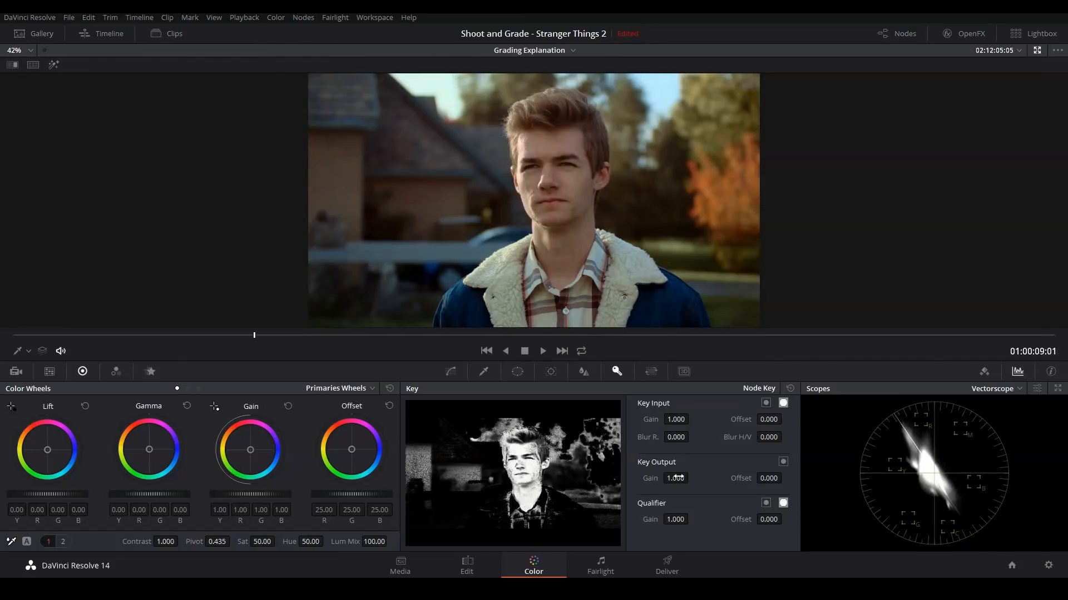
double_click(676, 478)
type("0")
key("Return")
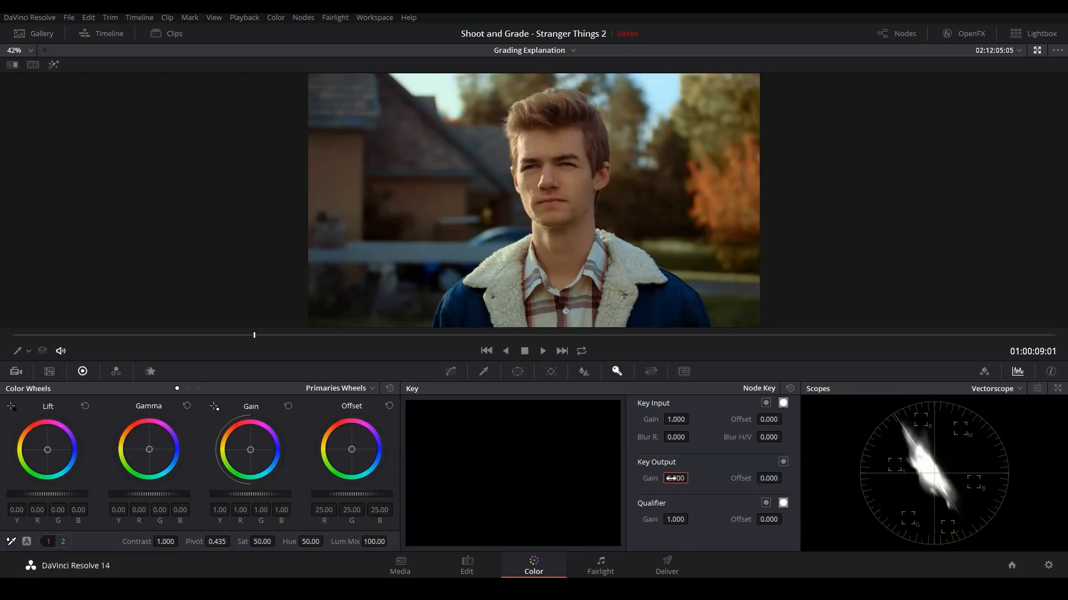
mouse_move(674, 479)
left_mouse_down()
mouse_move(709, 478)
mouse_move(691, 478)
left_mouse_up()
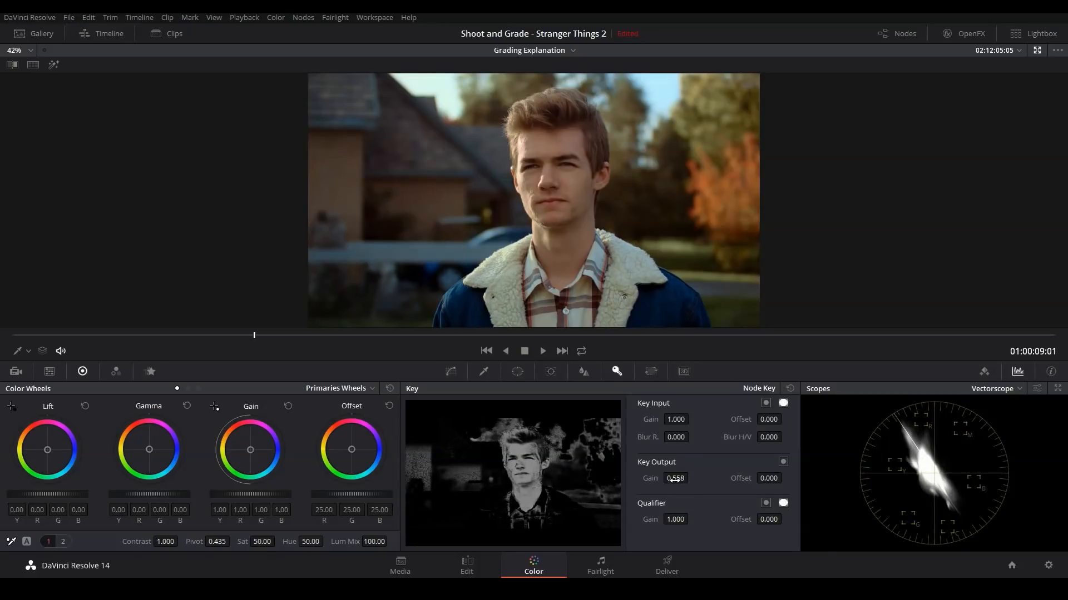
double_click(675, 480)
type(".55")
key("Return")
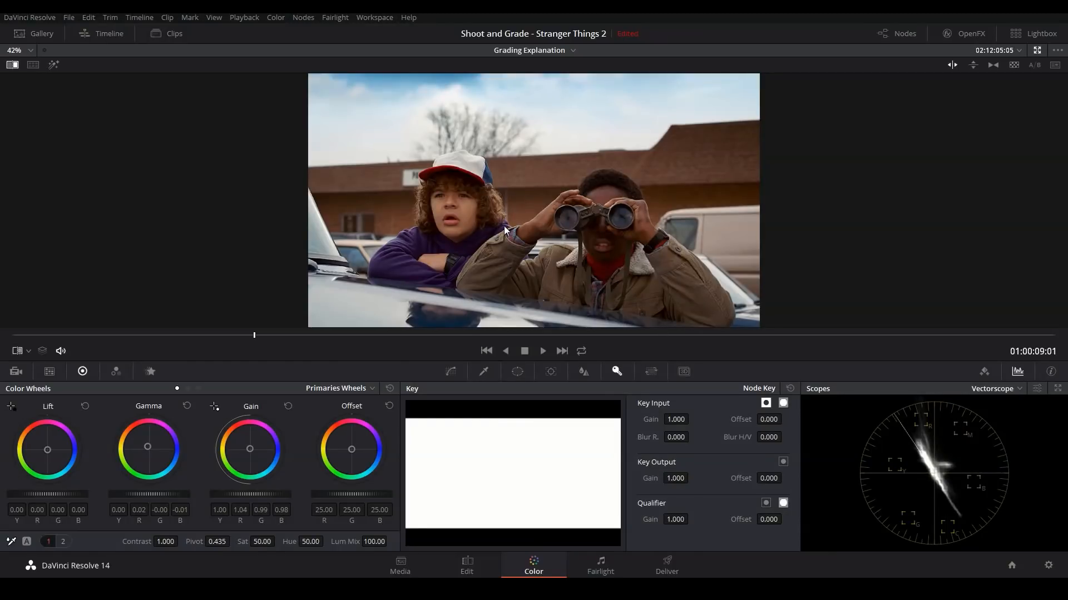
Step: Compare the skin tones of the graded portrait and the reference still up close by toggling the still wipe
scroll(502, 218, "up", 2)
scroll(453, 219, "up", 5)
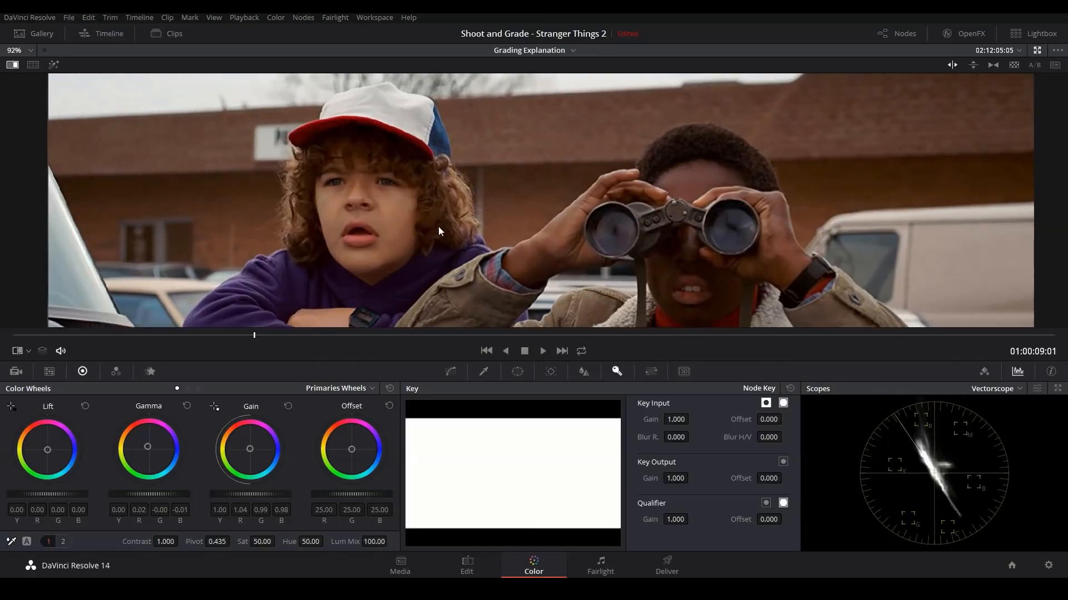
scroll(452, 212, "up", 1)
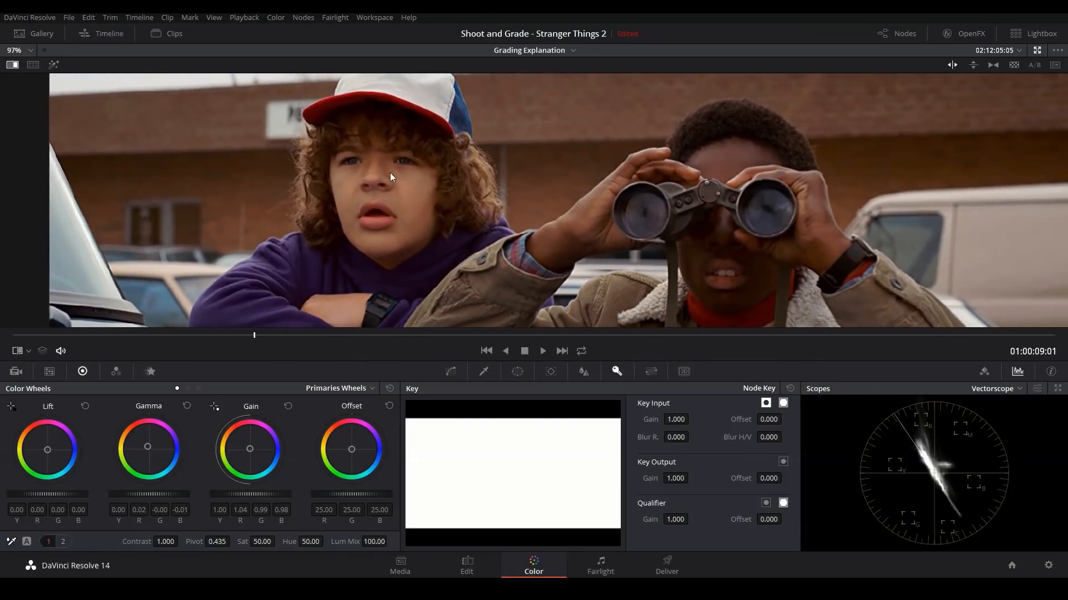
left_click(12, 64)
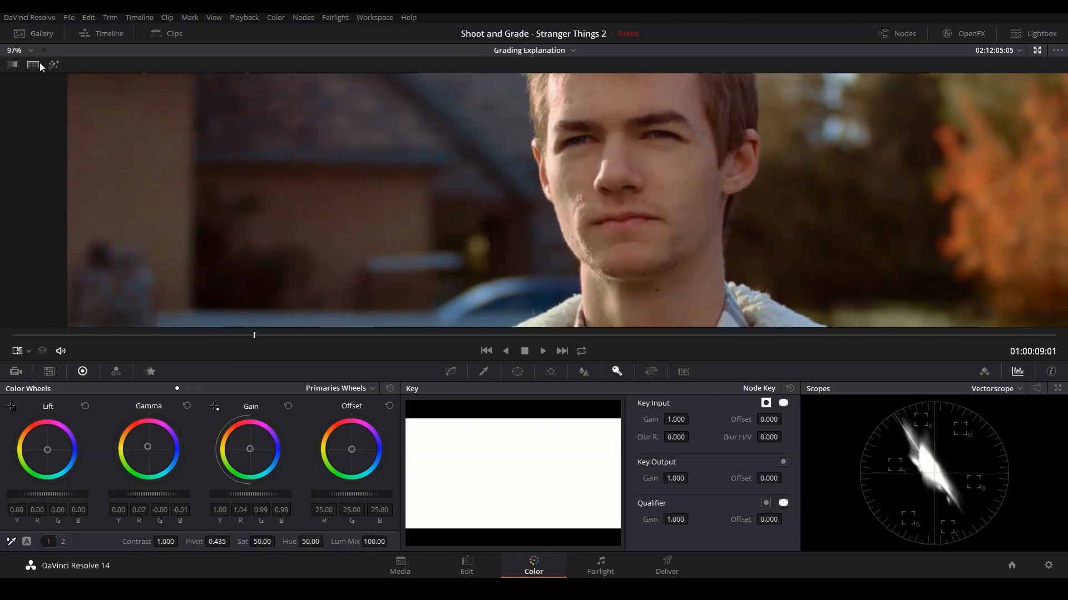
left_click(12, 64)
left_click_drag(404, 224, 355, 172)
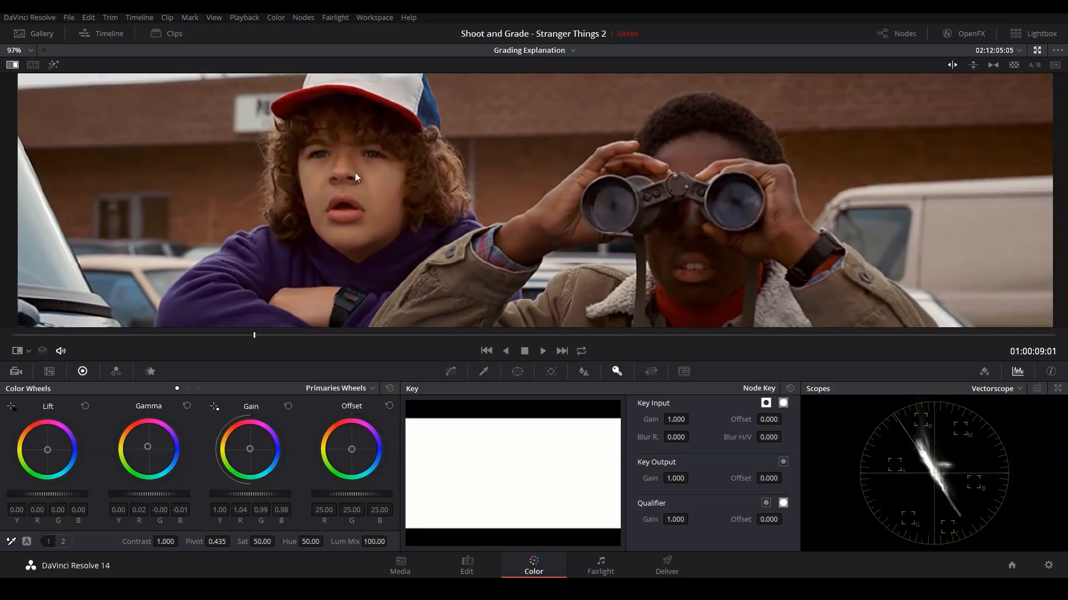
left_click(12, 65)
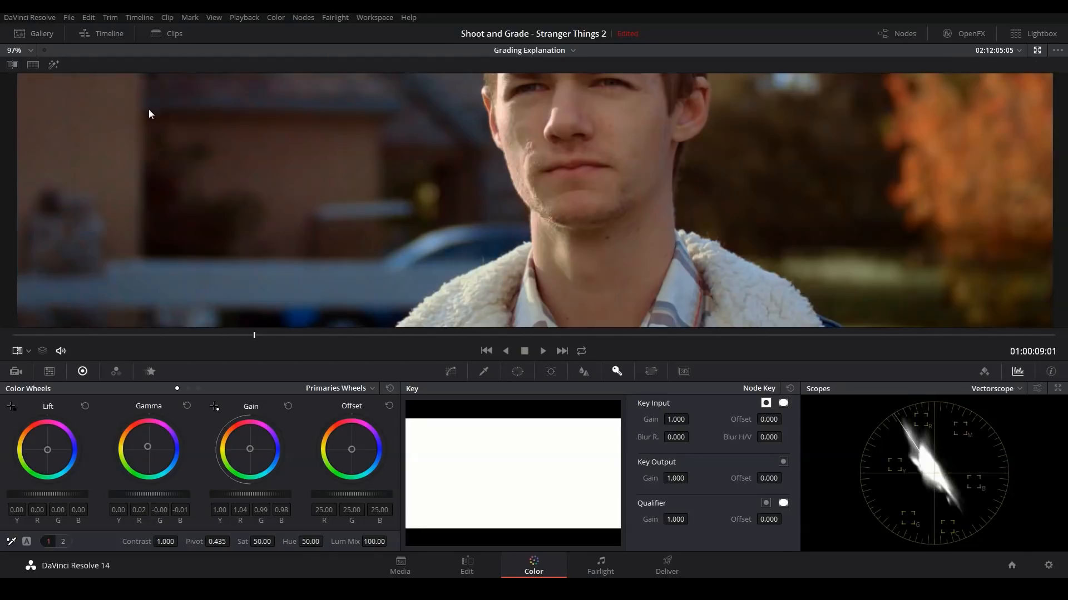
Step: Compare the overall colours of the full graded frame with the whole reference still
scroll(421, 201, "down", 2)
scroll(426, 205, "down", 2)
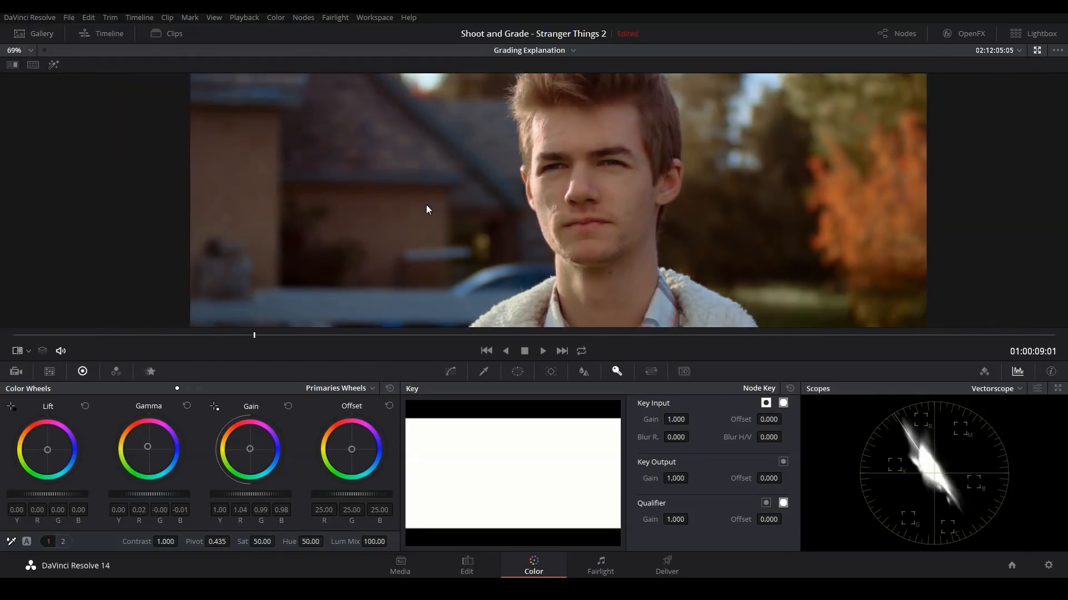
left_click_drag(426, 222, 400, 221)
scroll(566, 184, "down", 2)
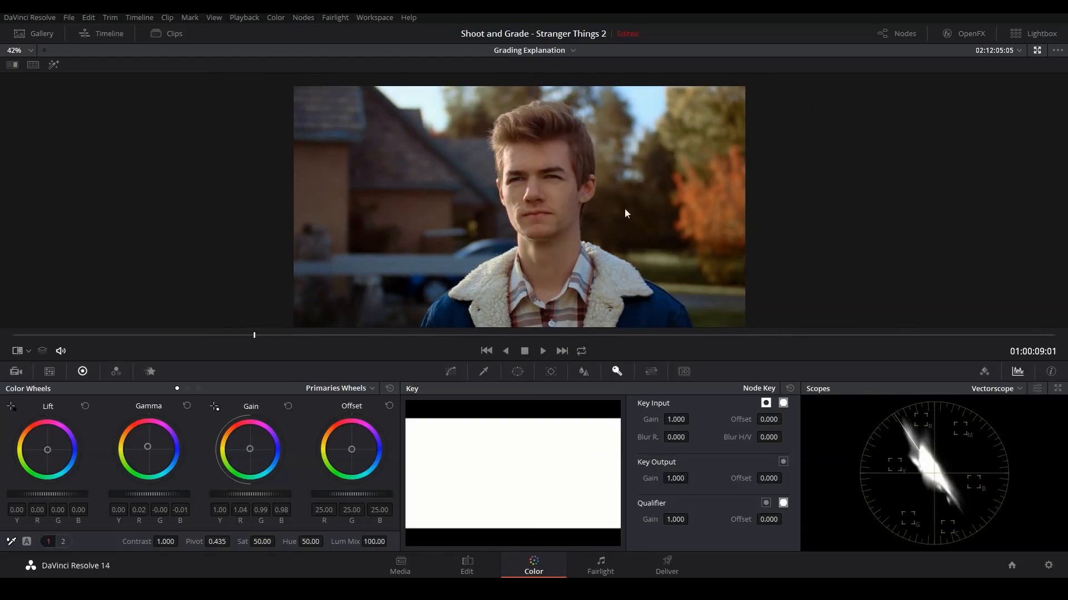
mouse_move(661, 231)
left_mouse_down()
mouse_move(645, 203)
mouse_move(650, 216)
left_mouse_up()
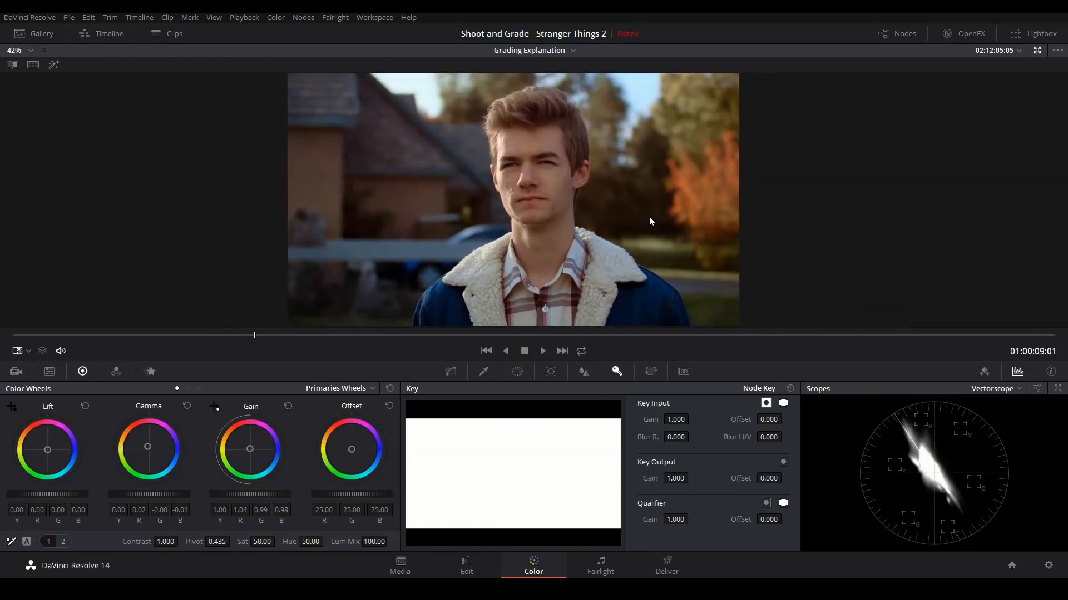
left_click(13, 64)
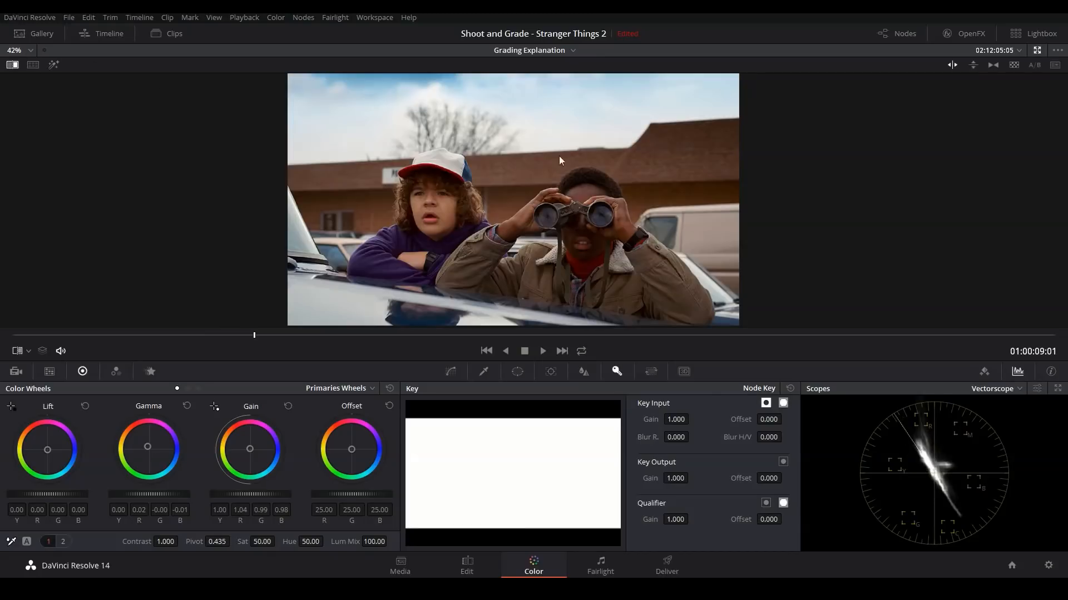
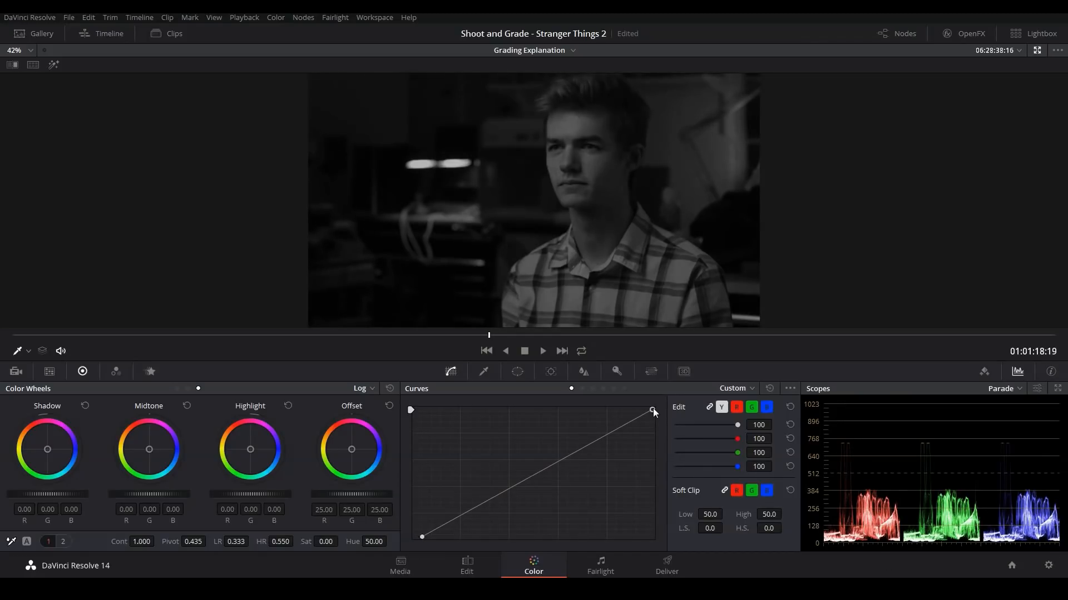
Step: Move the custom curve's white point inward along the upper edge to brighten the highlights, and reset the saturation to 50.00
left_click_drag(653, 409, 589, 402)
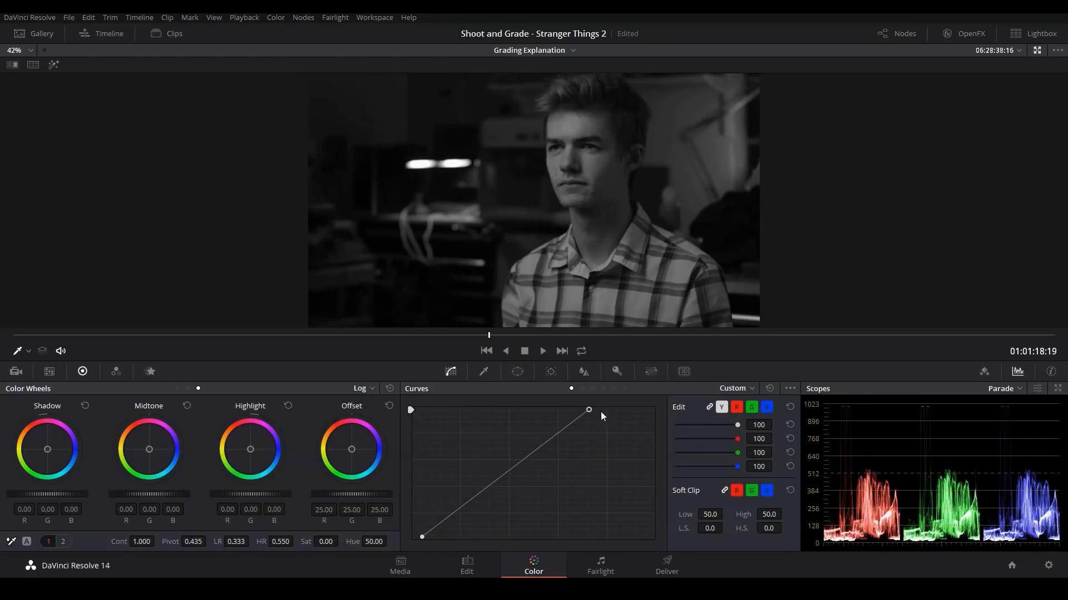
left_click_drag(591, 412, 586, 410)
double_click(326, 542)
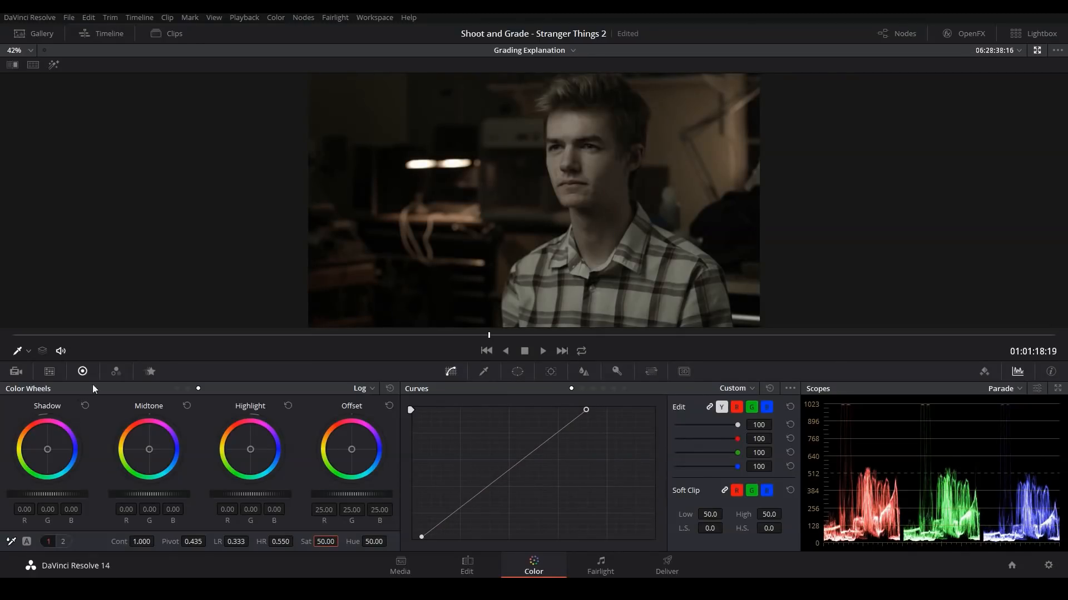
Step: Set red in the red output, green in the green output and blue in the blue output to 2.00 in the RGB Mixer
left_click(114, 372)
left_click_drag(39, 440, 46, 346)
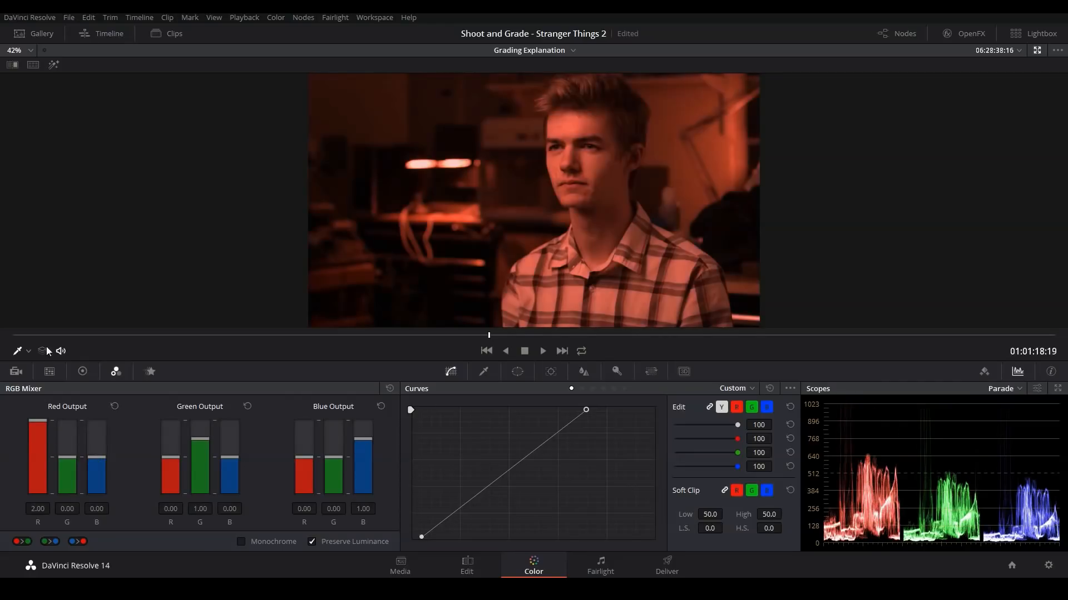
left_click_drag(199, 439, 254, 396)
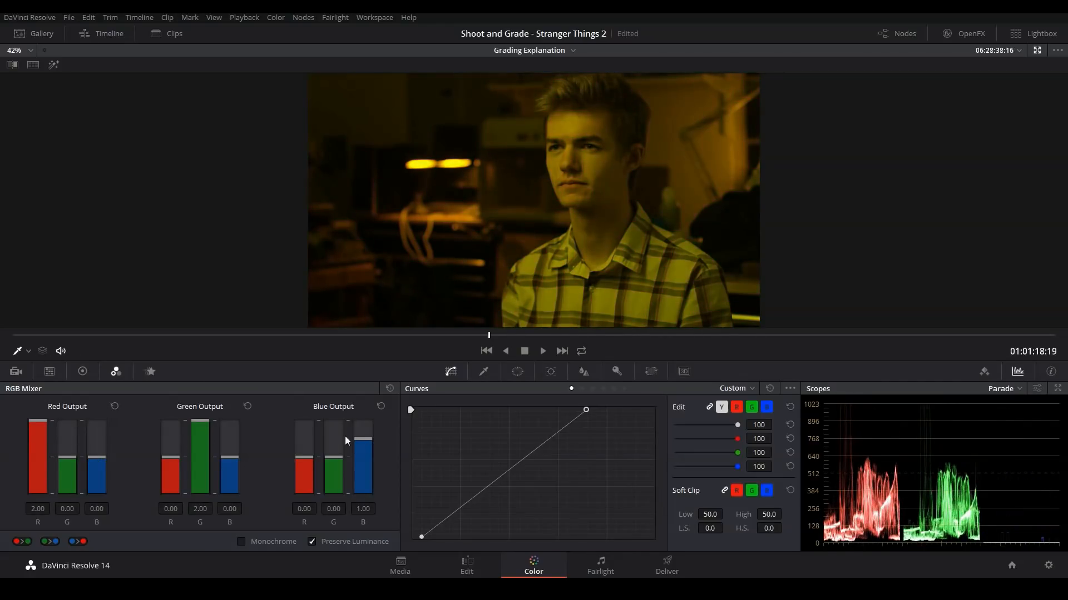
left_click_drag(345, 437, 365, 302)
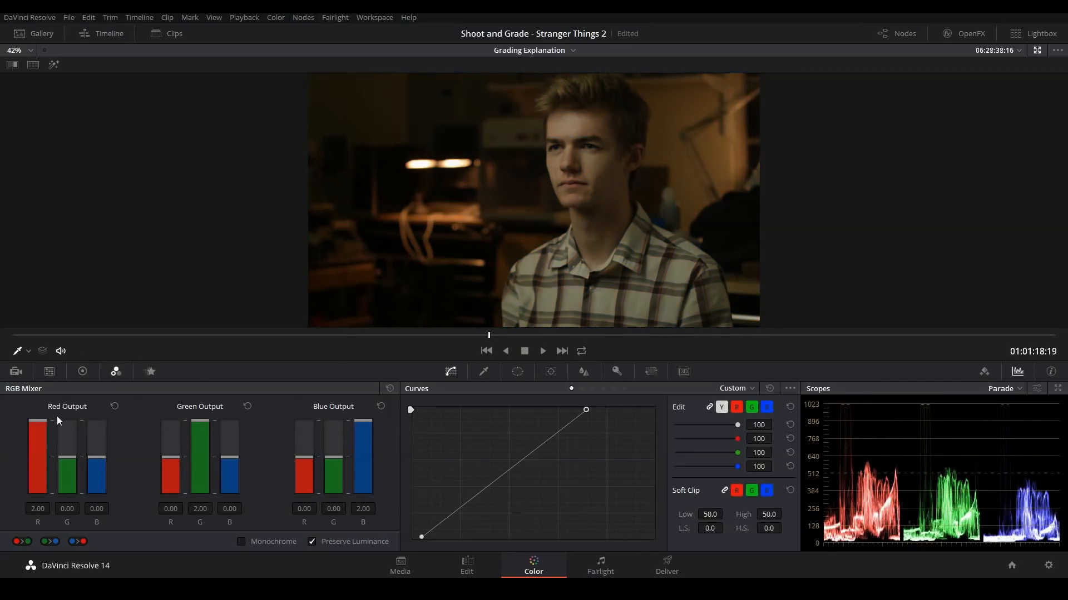
left_click(84, 372)
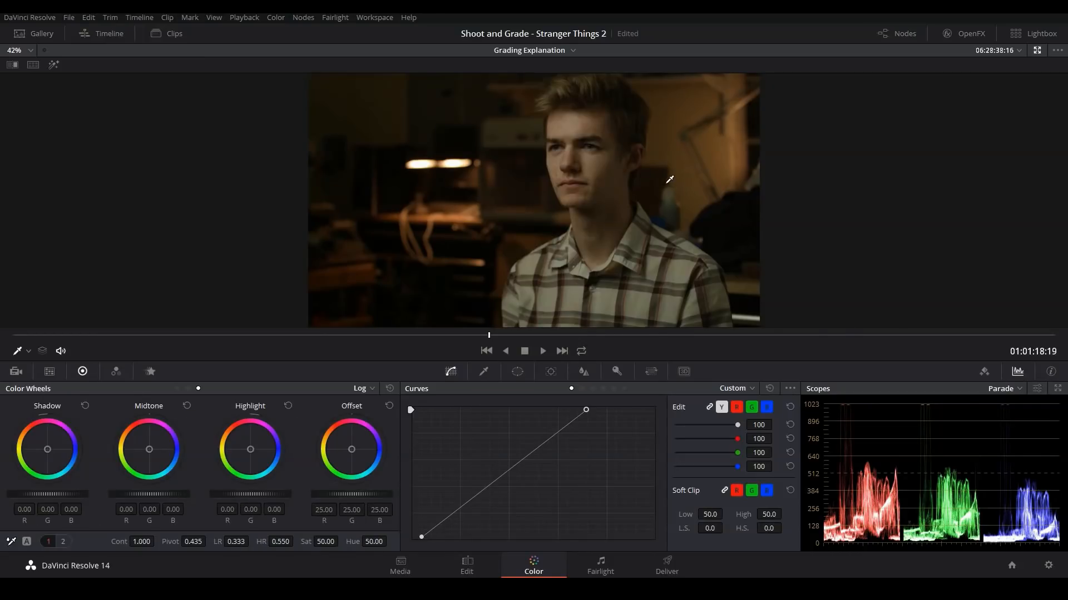
Step: Move node 01 closer to the source input and add serial node 02 after it
key("alt+f")
left_click_drag(754, 130, 697, 130)
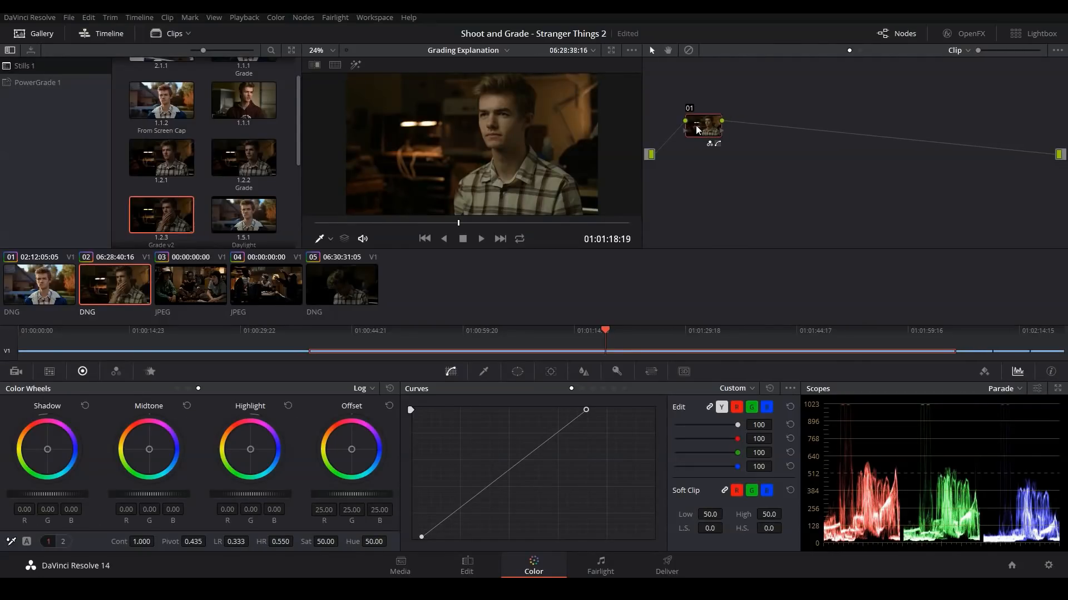
key("alt+s")
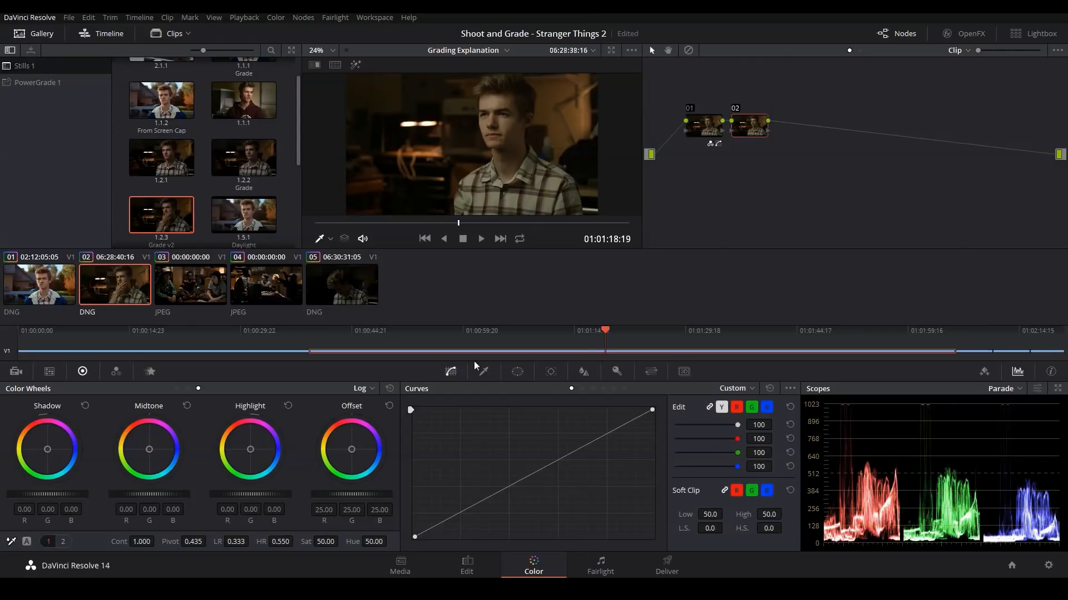
Step: Set node 02's tint to 48.00 and temperature to -710.0 while viewing the image enlarged
key("alt+f")
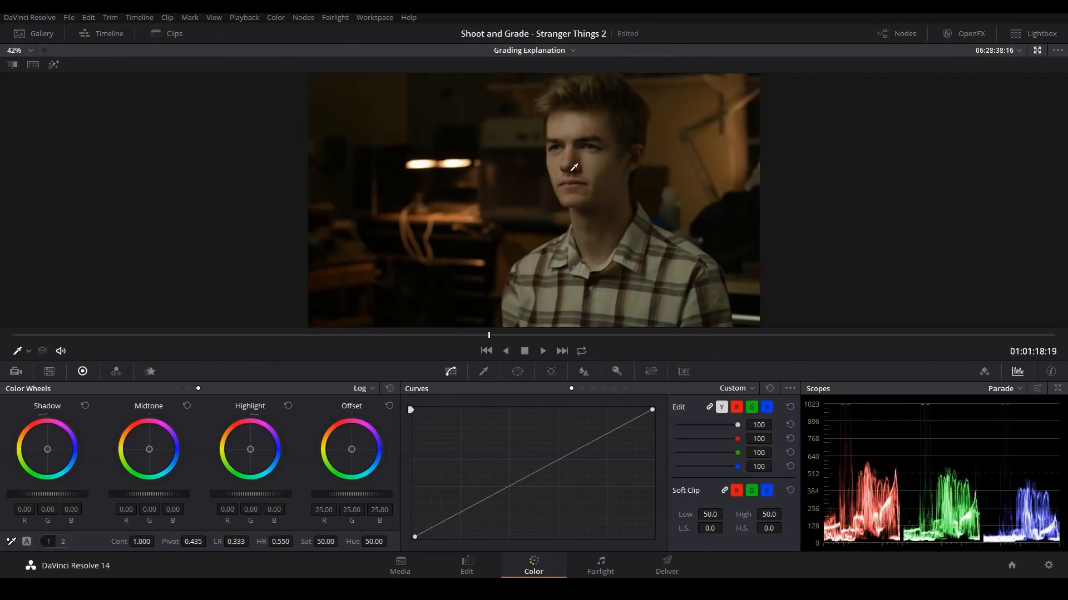
left_click(66, 542)
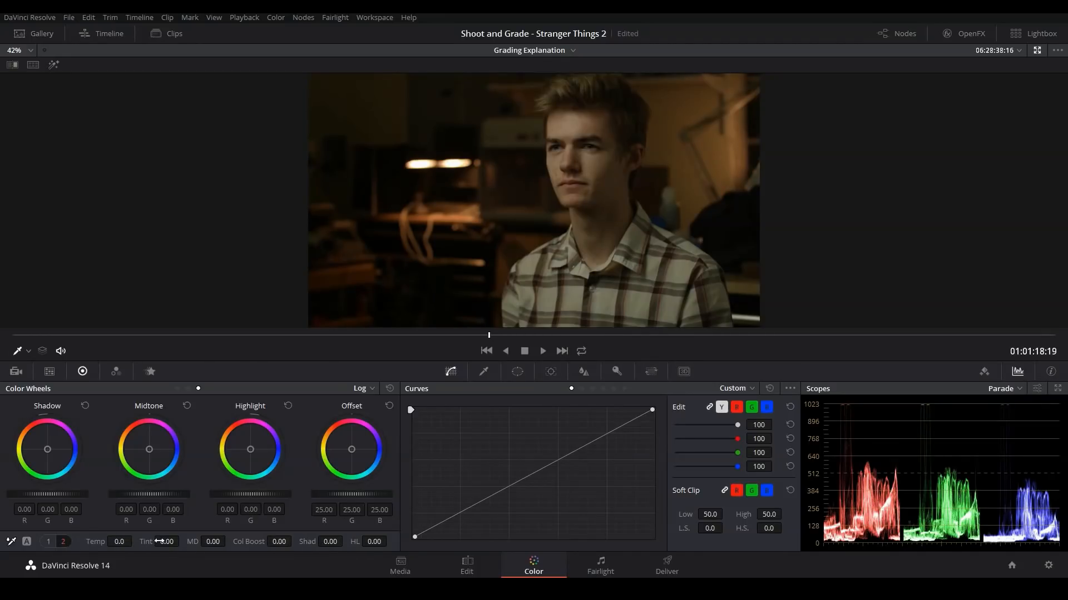
left_click_drag(167, 542, 183, 541)
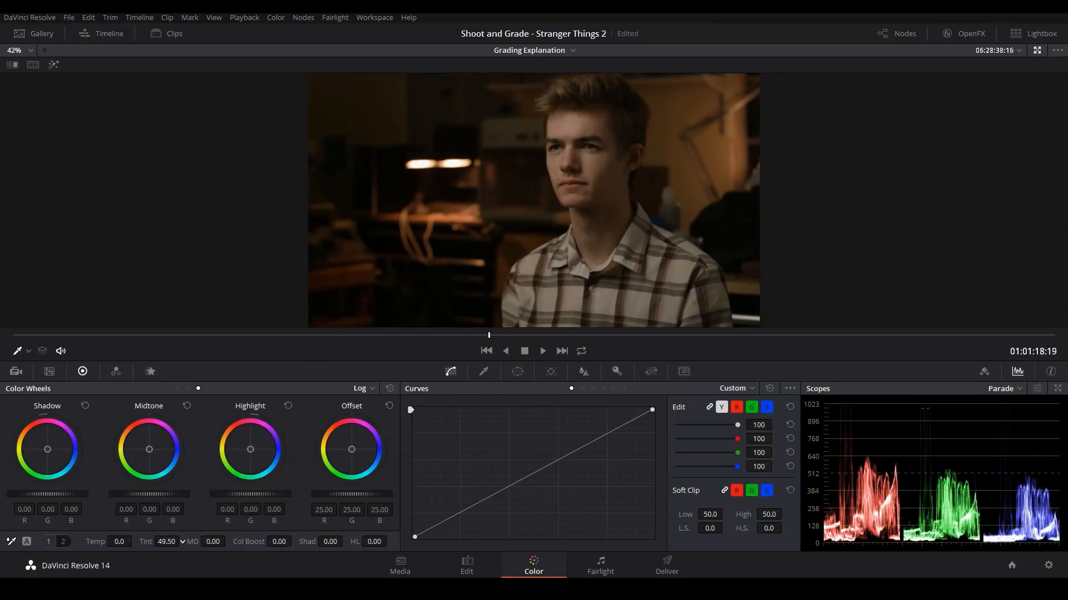
left_click_drag(112, 542, 11, 541)
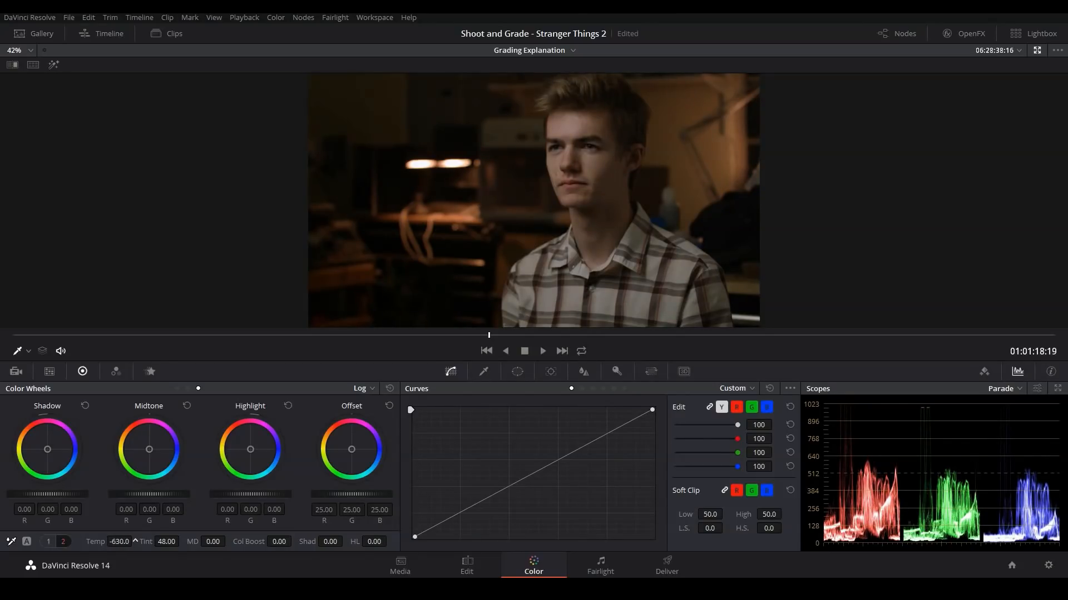
left_click_drag(135, 541, 136, 541)
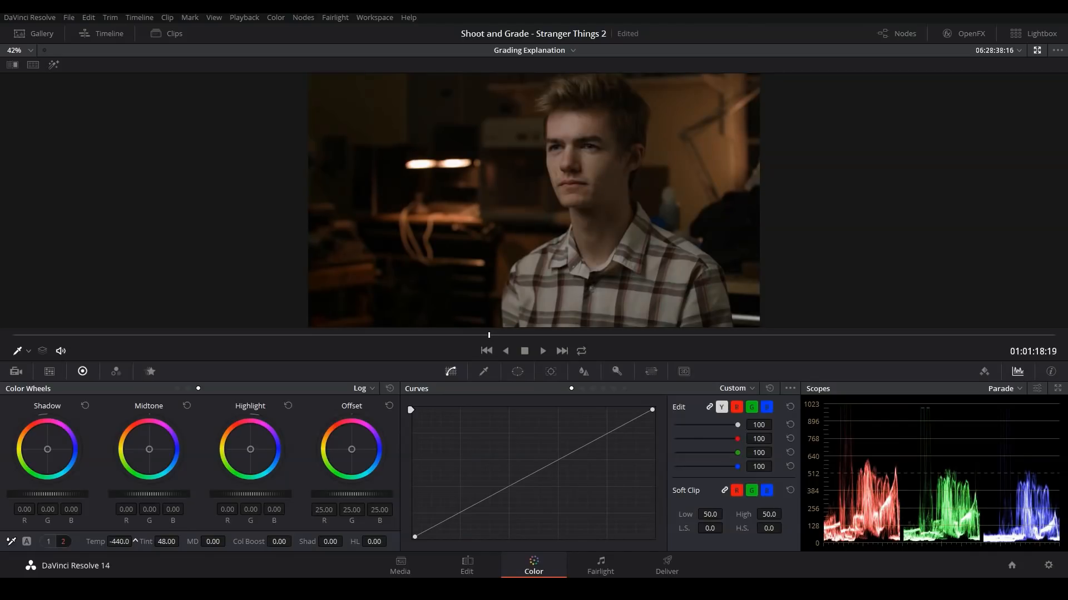
left_click_drag(136, 541, 135, 542)
key("alt+f")
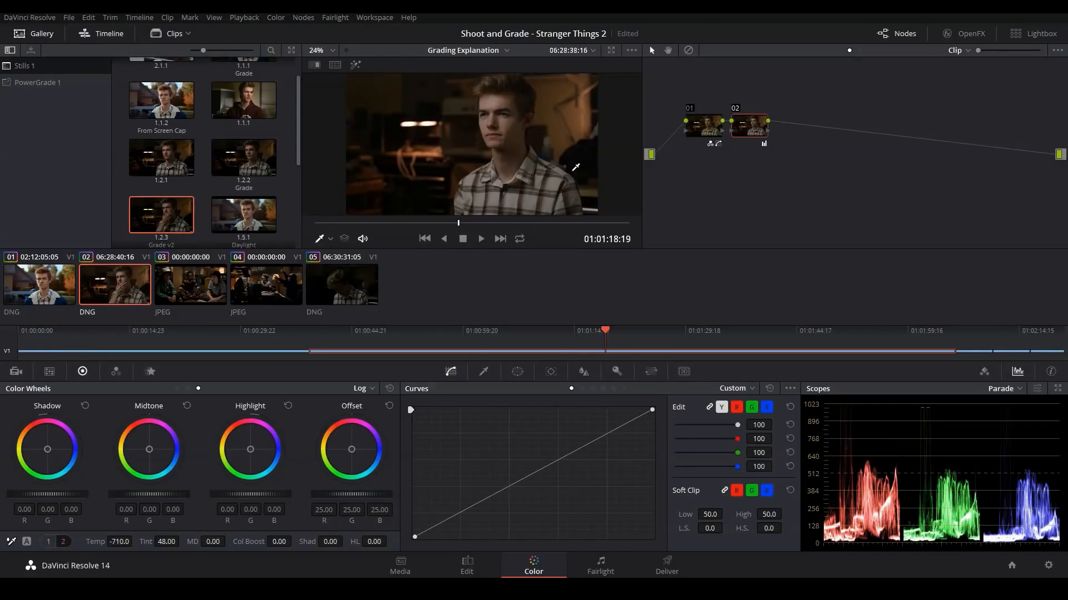
key("alt+f")
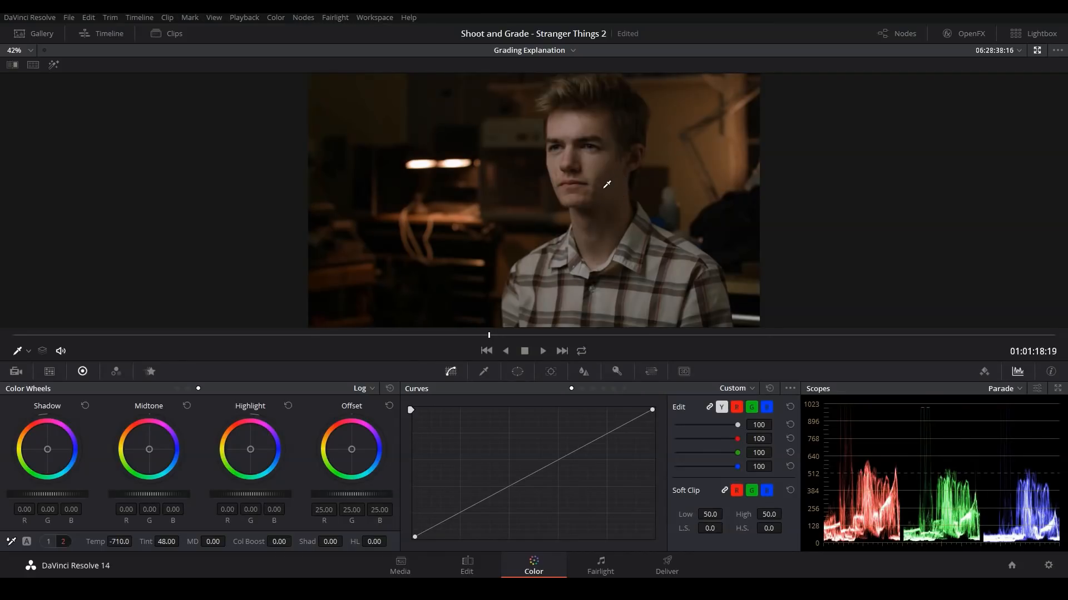
Step: Add node 03 with a circular window, soften its edge to about 6.8, and centre it over the lit lamps in the background
key("alt+f")
key("alt+c")
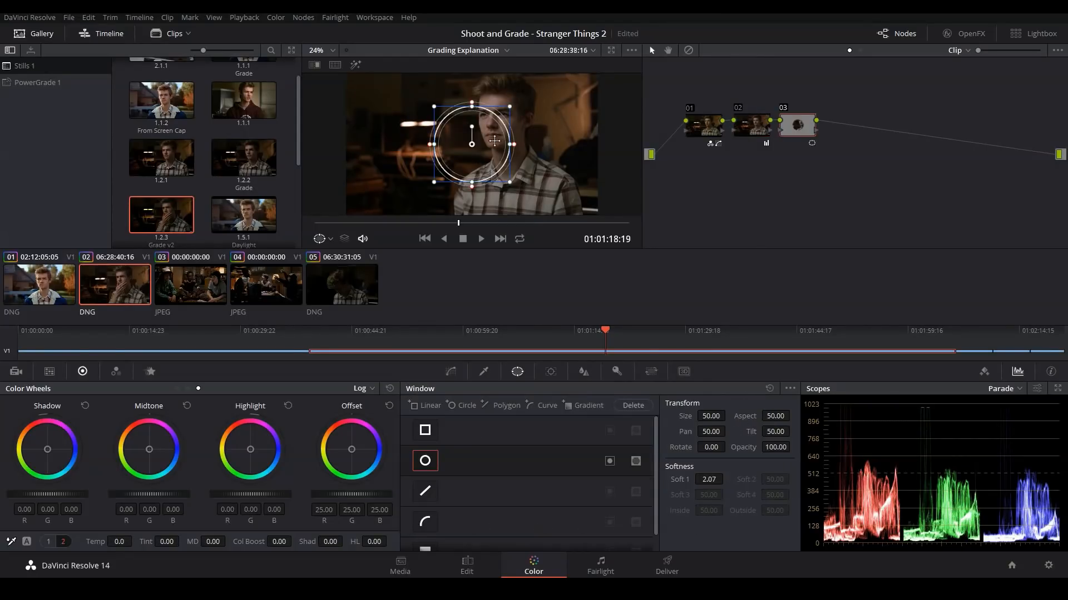
key("alt+f")
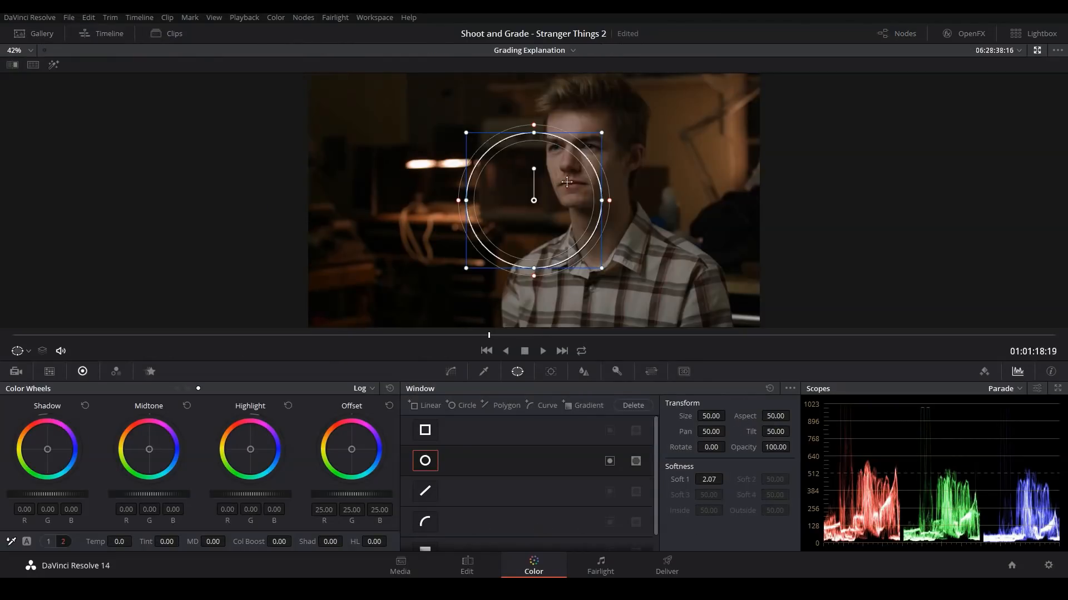
left_click_drag(616, 210, 627, 205)
left_click_drag(555, 213, 457, 198)
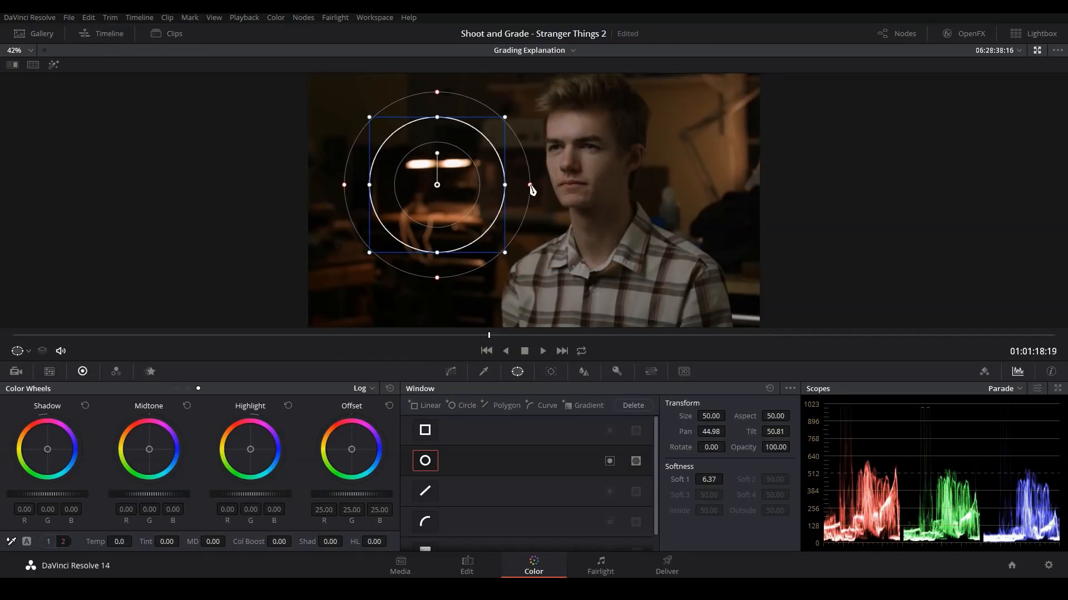
left_click(450, 371)
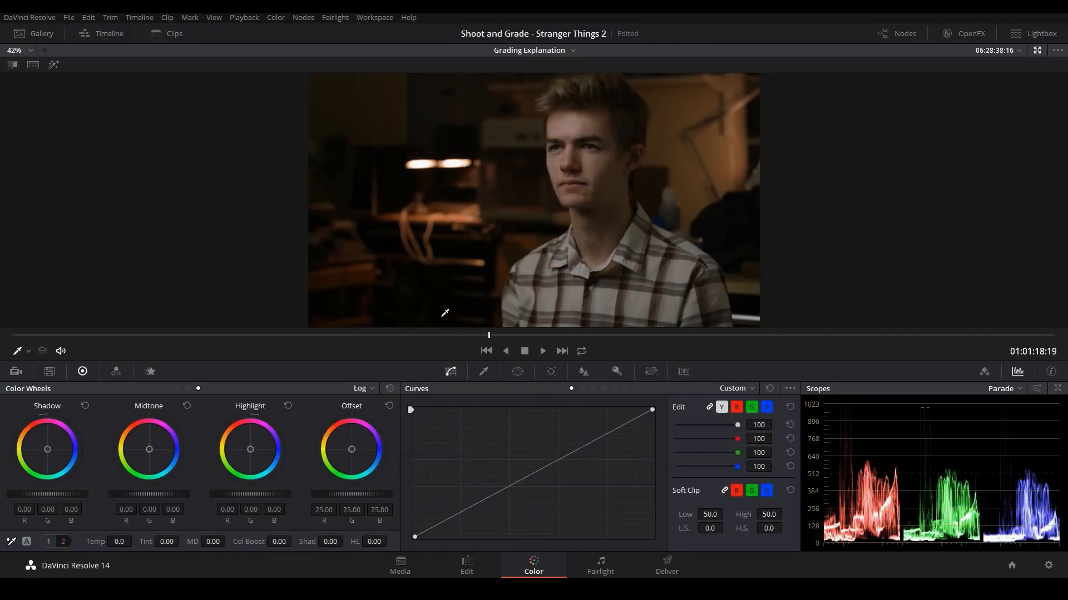
Step: Examine the warm lamp light in the reference still of clip 04, and return to the portrait frame in clip 02
key("alt+f")
left_click(256, 293)
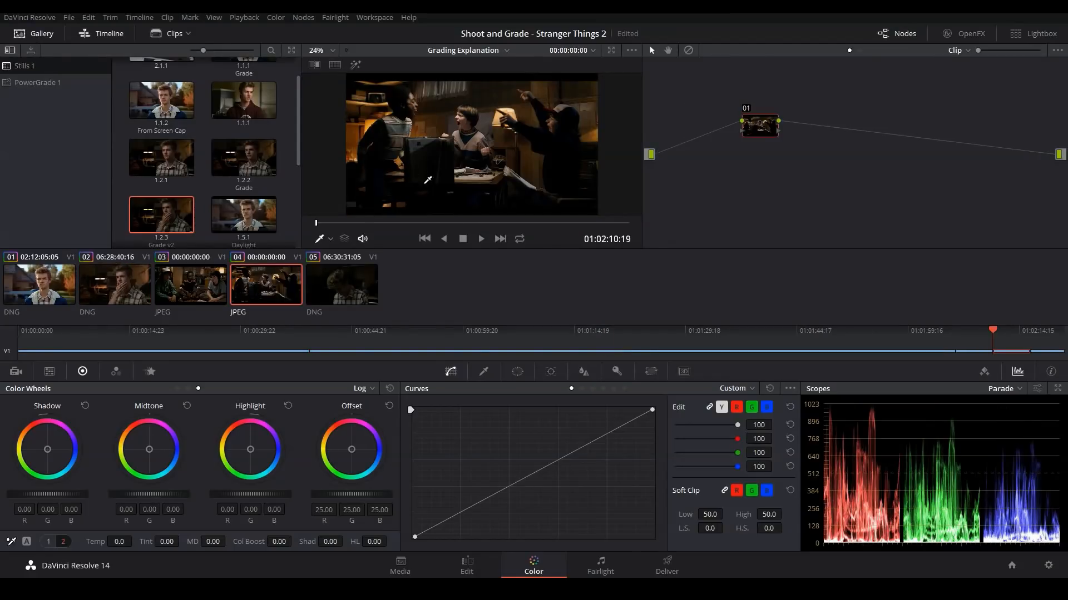
key("alt+f")
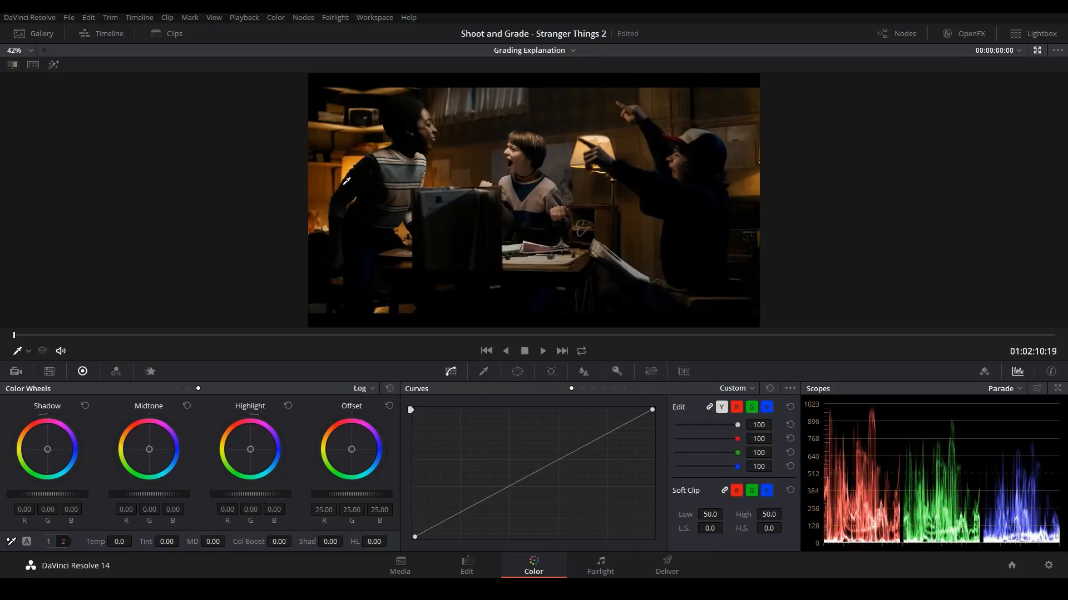
key("alt+f")
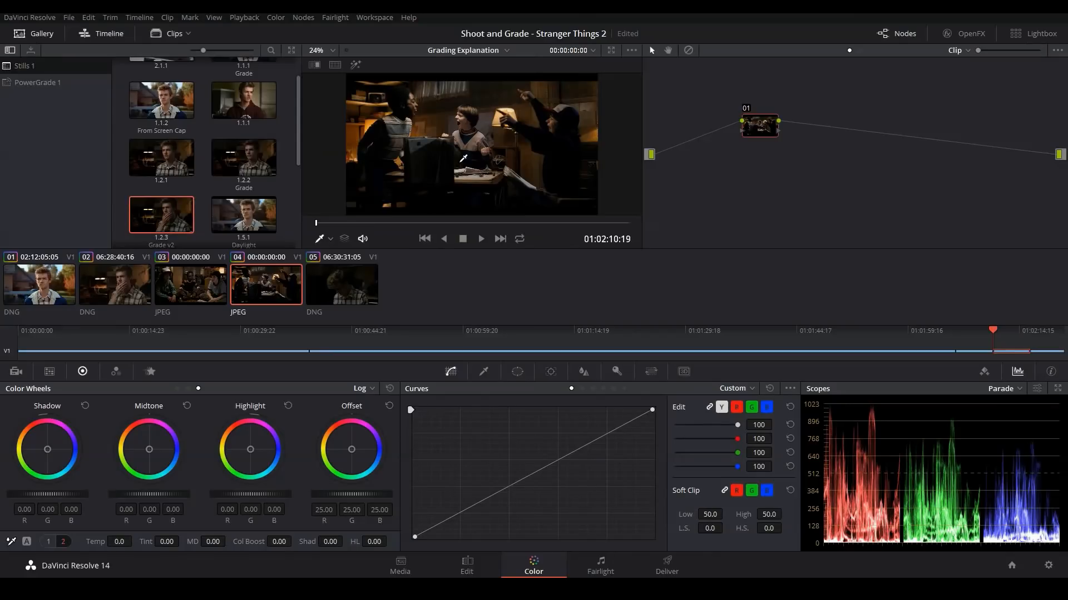
left_click(115, 296)
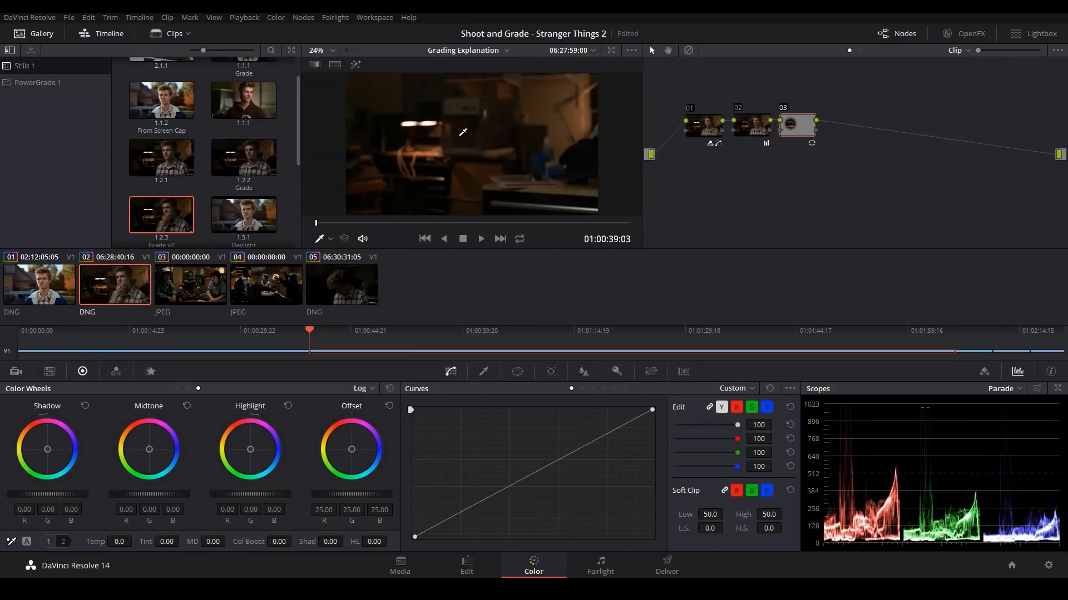
key("alt+f")
left_click(459, 336)
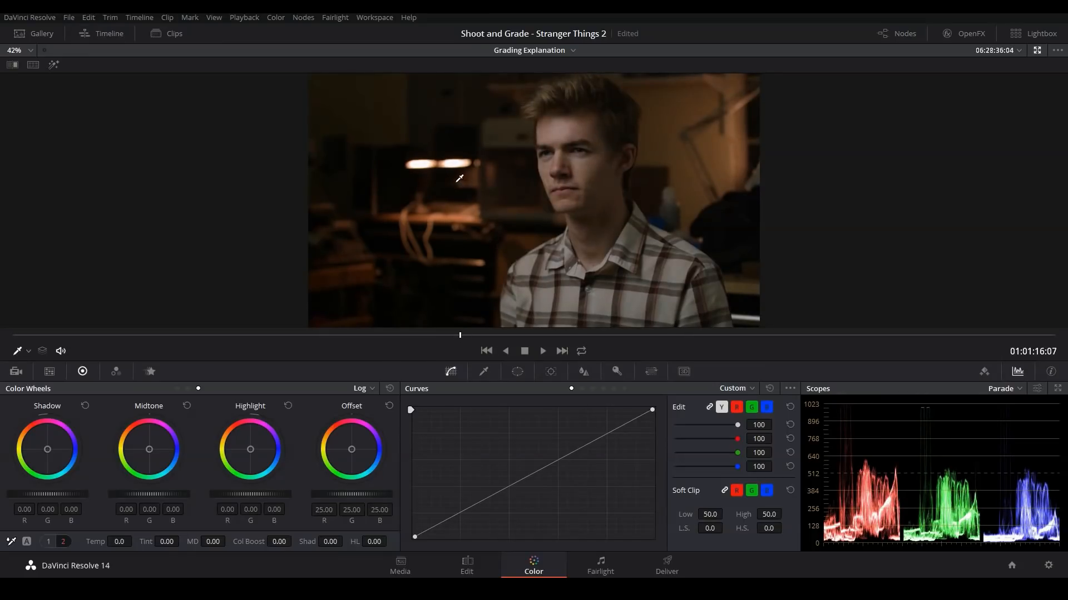
Step: Shift node 03's gamma toward yellow-green with the primaries wheels, to red -0.02, green 0.01 and blue -0.06
left_click(517, 371)
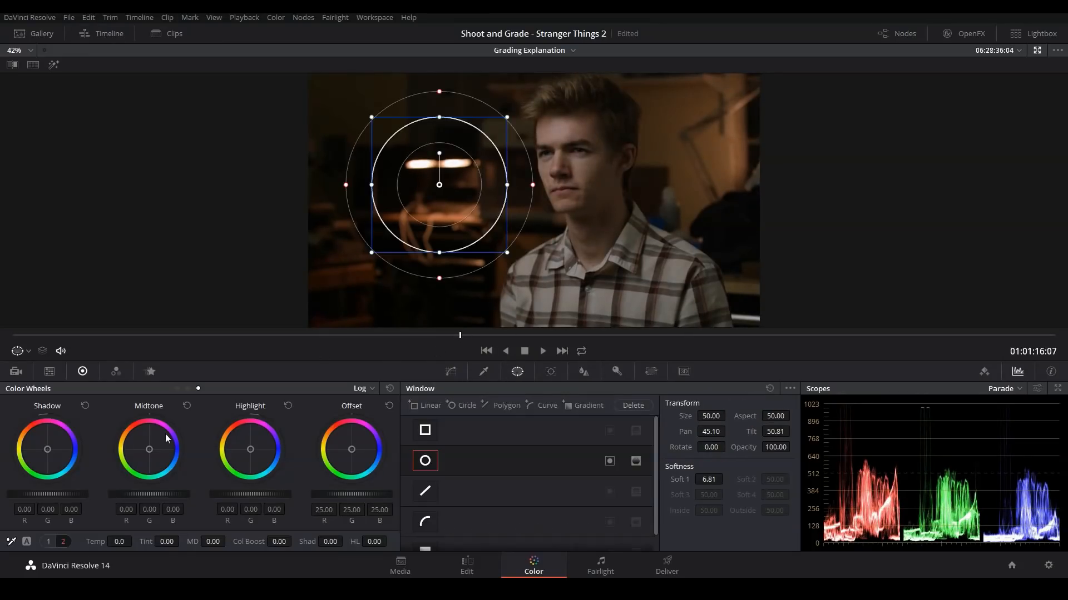
left_click(178, 388)
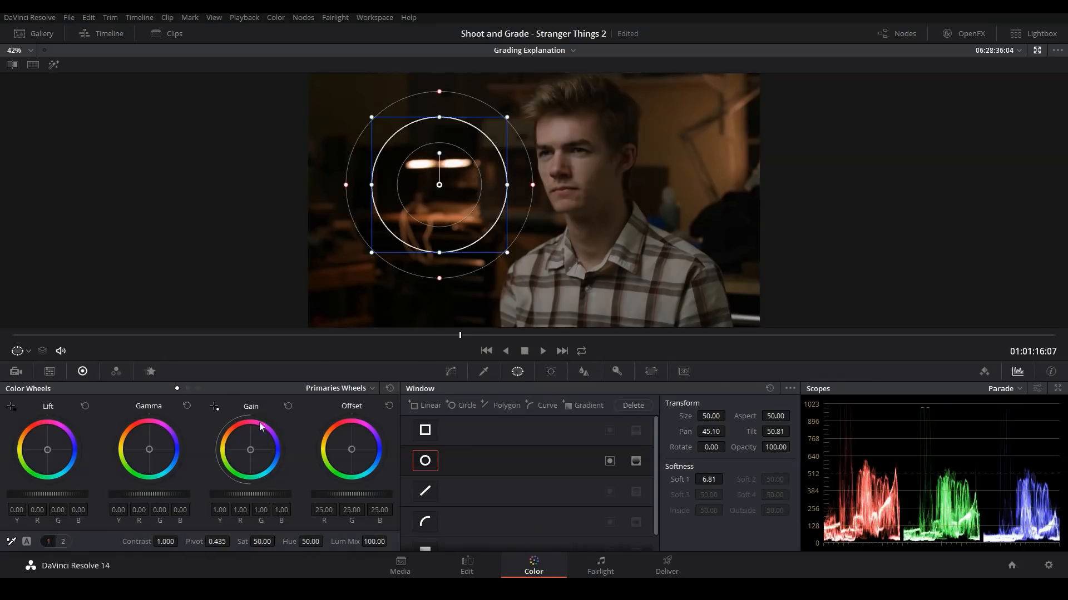
left_click_drag(149, 452, 145, 450)
left_click(450, 371)
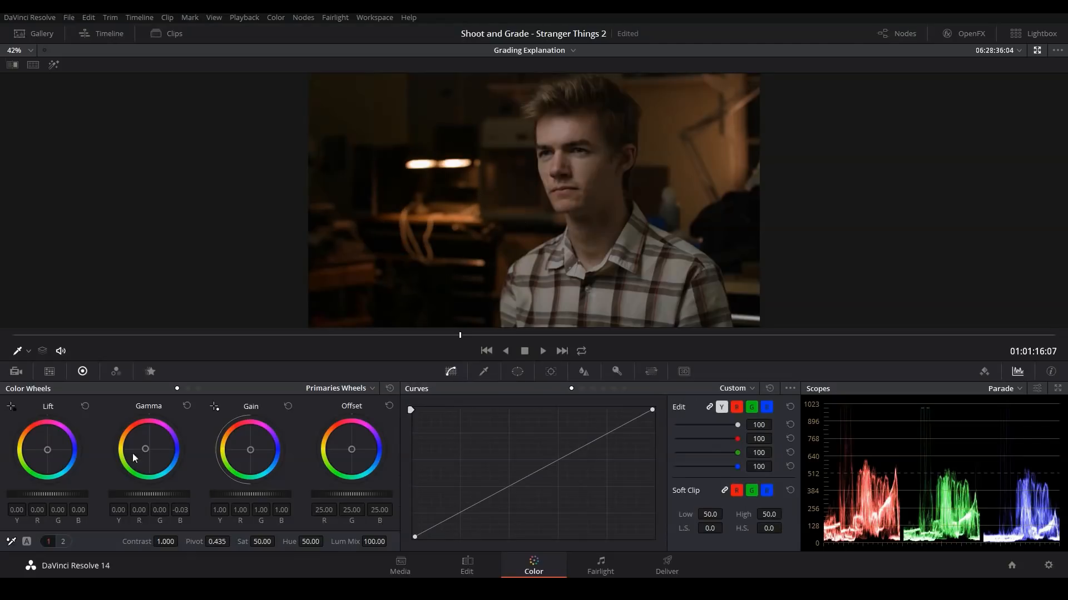
left_click_drag(144, 450, 142, 452)
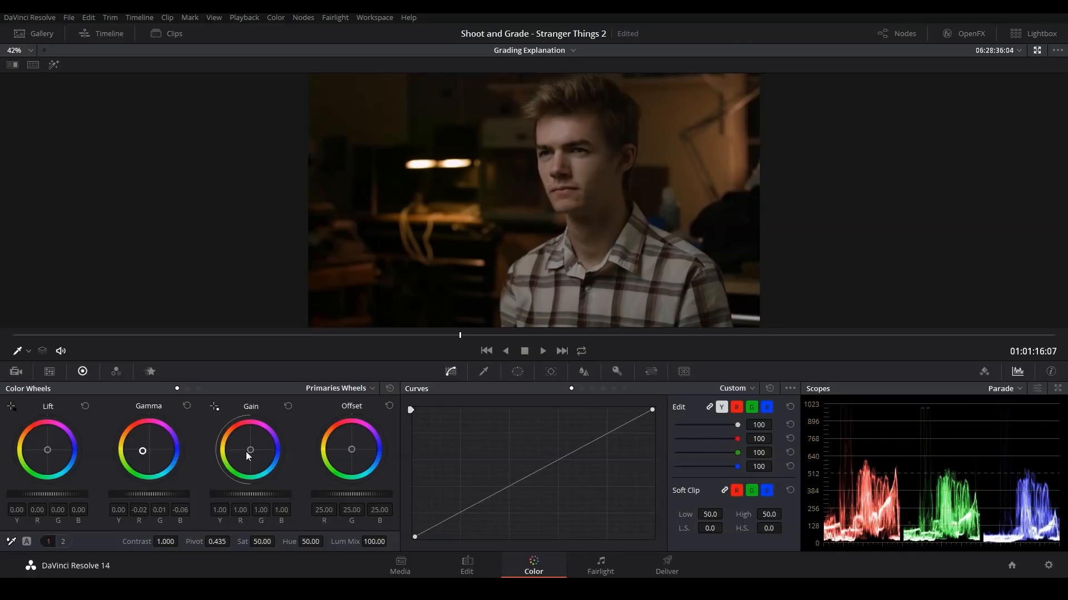
Step: Warm node 03's gain toward yellow-orange, to red 1.03, green 1.01 and blue 0.77
left_click_drag(249, 452, 249, 450)
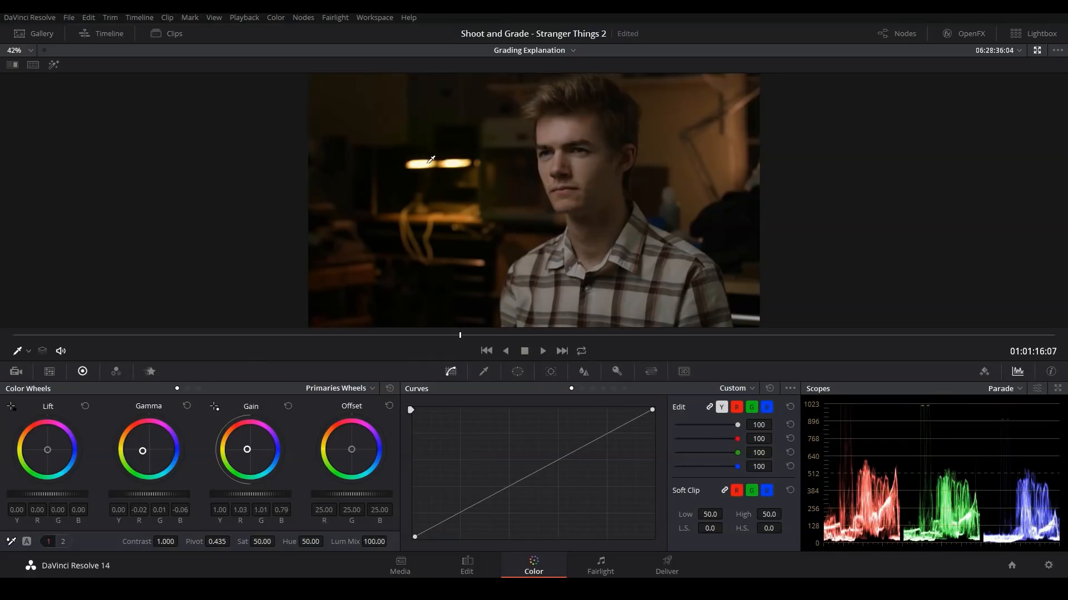
left_click_drag(258, 455, 251, 454)
left_click_drag(248, 452, 247, 449)
key("alt+f")
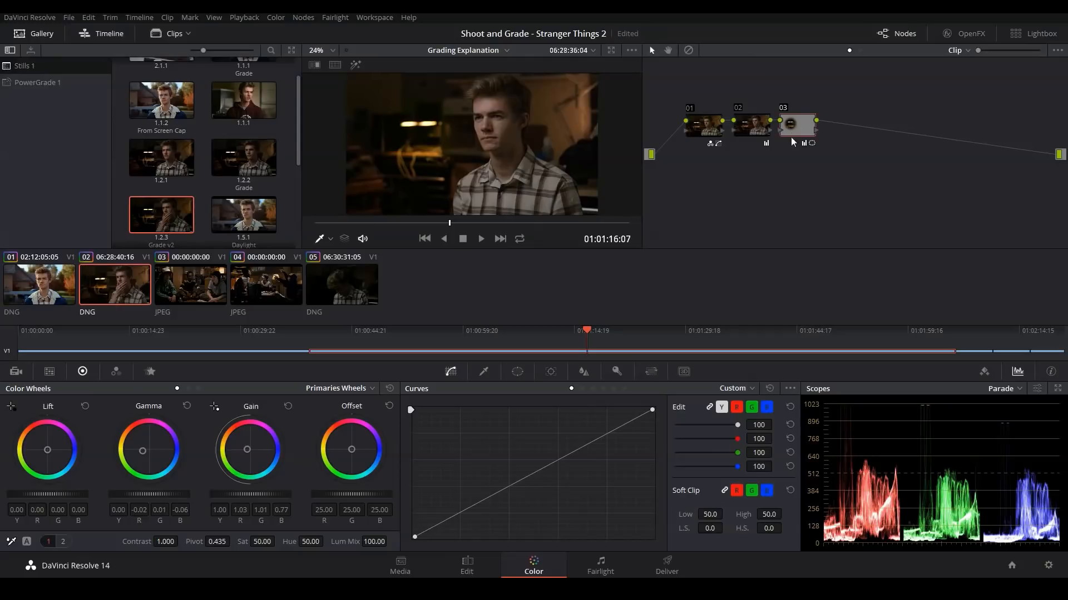
Step: Add node 04 with a gradient window rotated about 59 degrees with softness about 4, and move it toward the wall behind the man
key("alt+s")
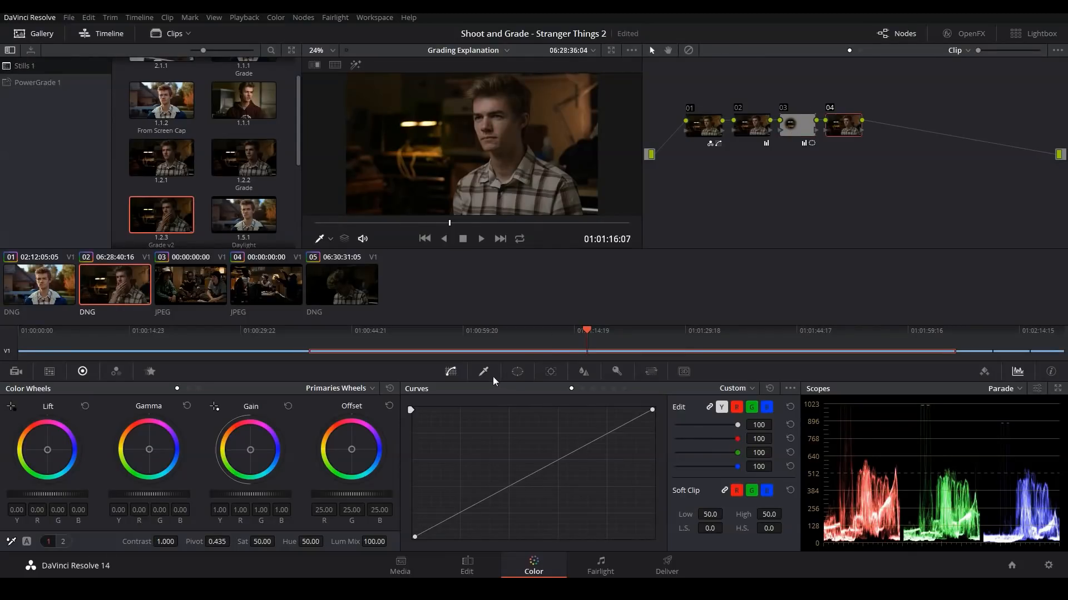
left_click(522, 374)
scroll(472, 462, "down", 1)
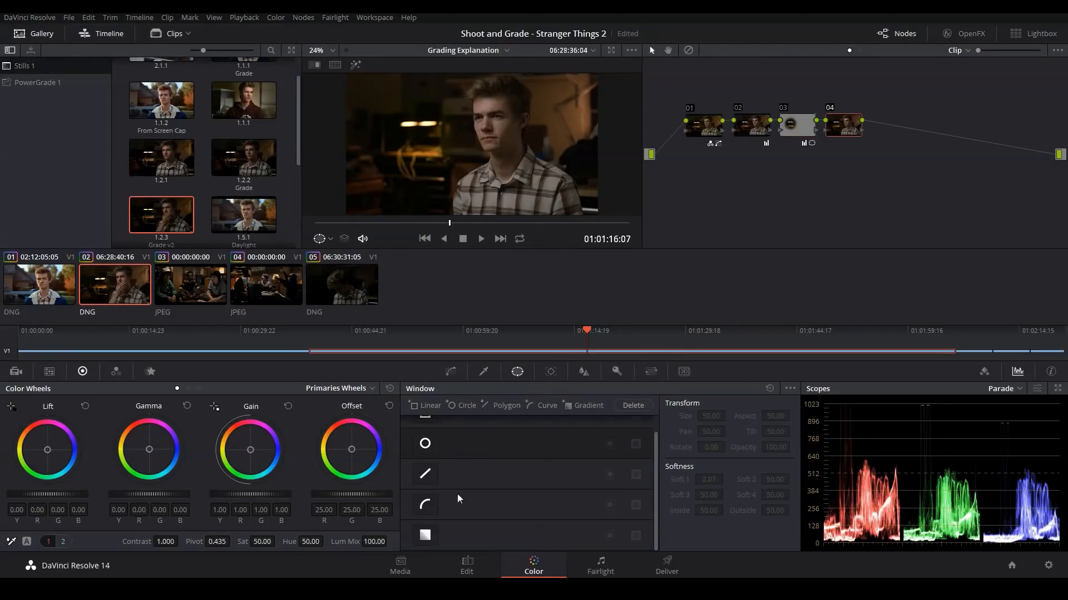
left_click(428, 537)
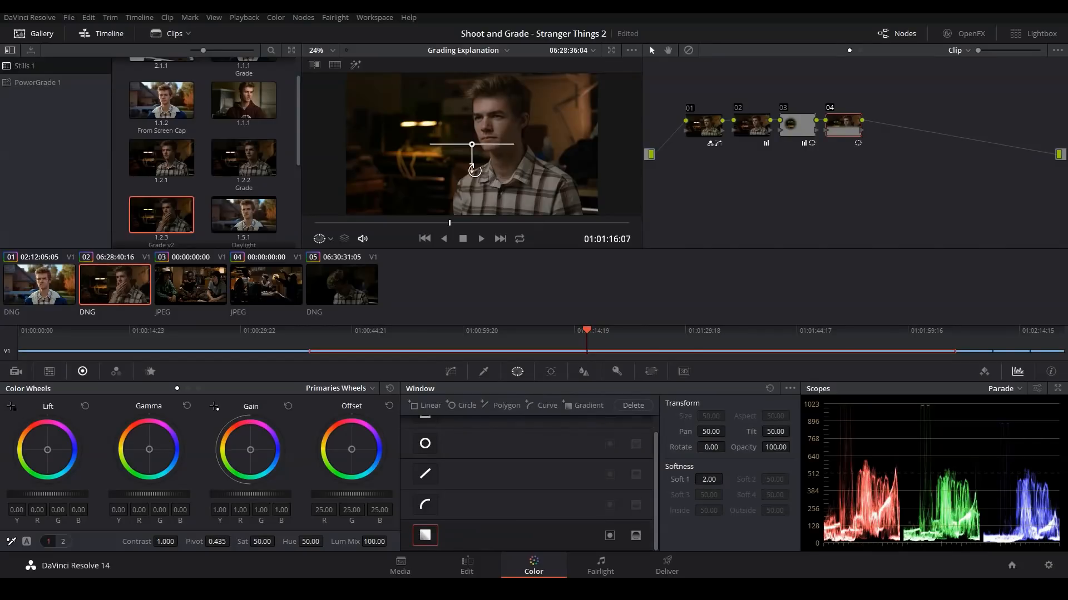
left_click_drag(462, 147, 426, 170)
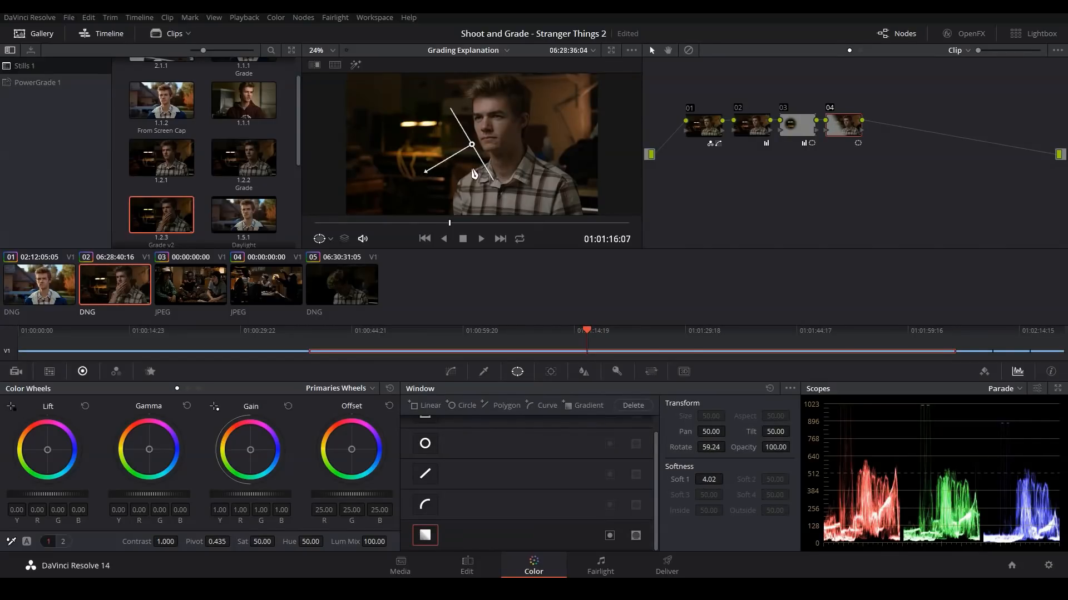
left_click_drag(473, 145, 571, 121)
left_click(451, 371)
Step: Tint node 04 slightly yellow with the primaries wheels, setting gamma to -0.01/0.00/-0.03 and gain to 0.99/1.01/0.97 for red, green and blue
key("alt+f")
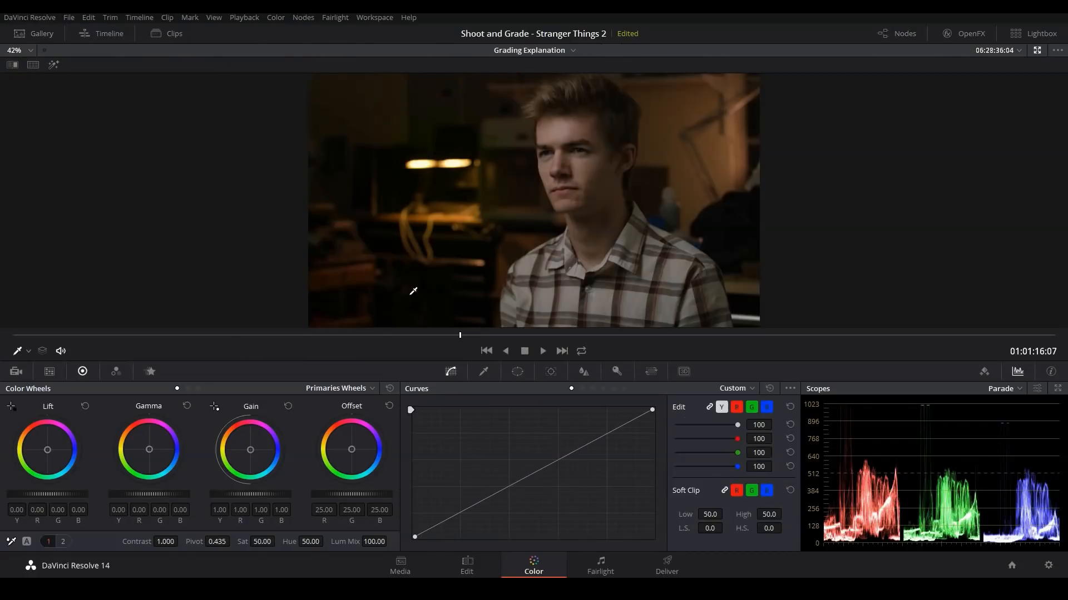
left_click_drag(149, 451, 145, 449)
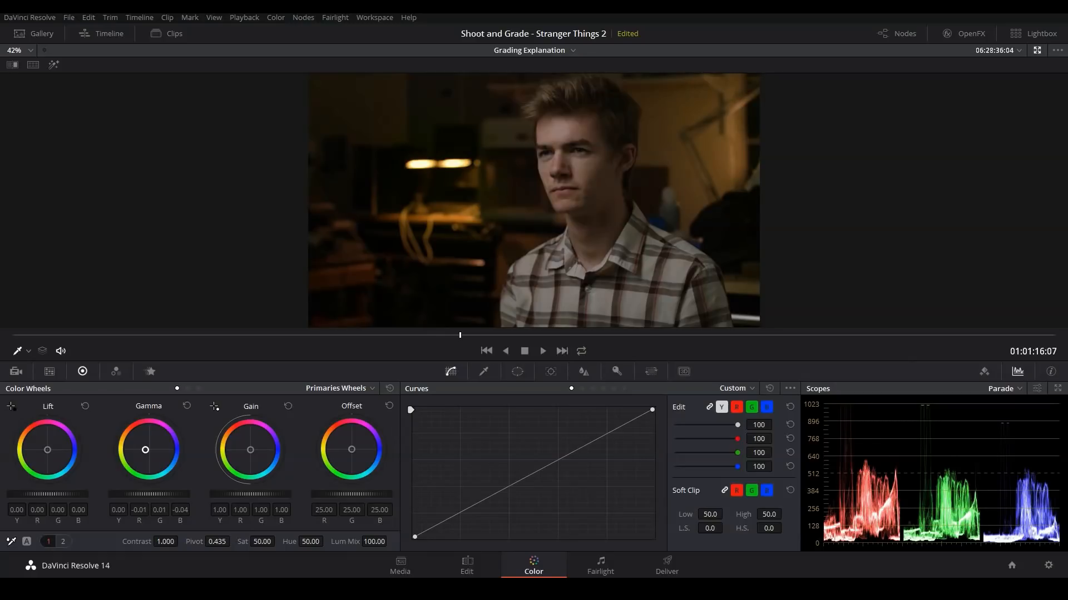
left_click(624, 240)
key("alt+f")
Step: Examine the lamp-lit reference still in clip 04, and compare it with the clip 02 portrait at 01:01:18:15
left_click(266, 297)
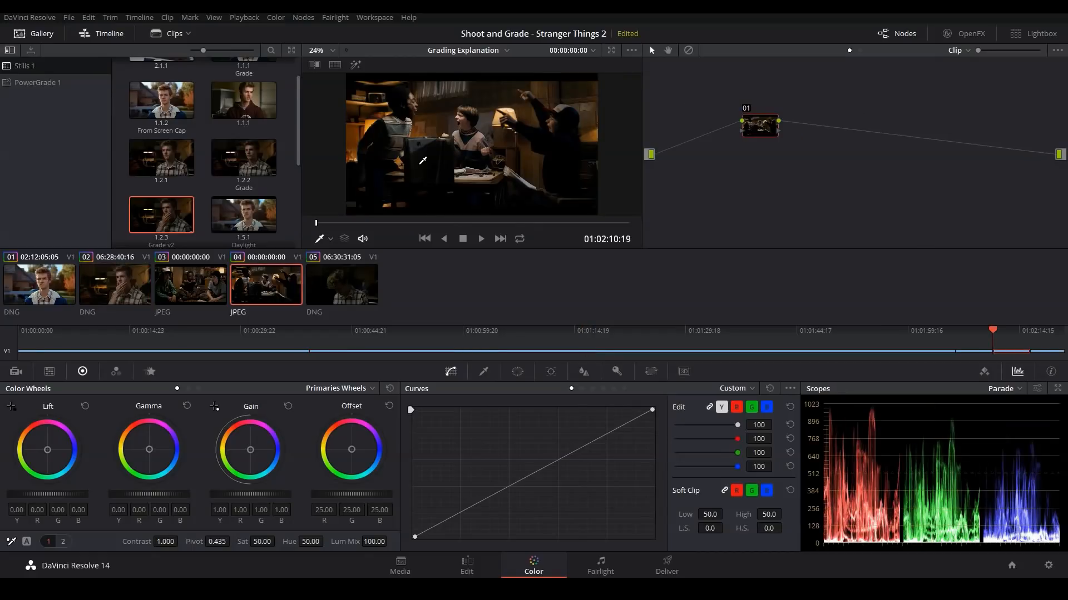
key("alt+f")
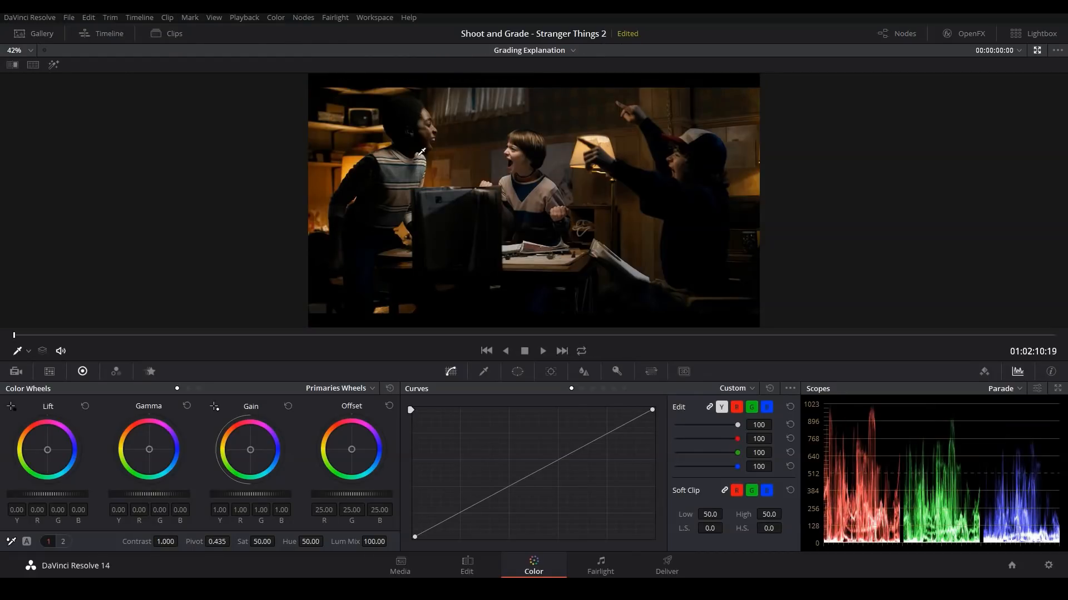
key("alt+f")
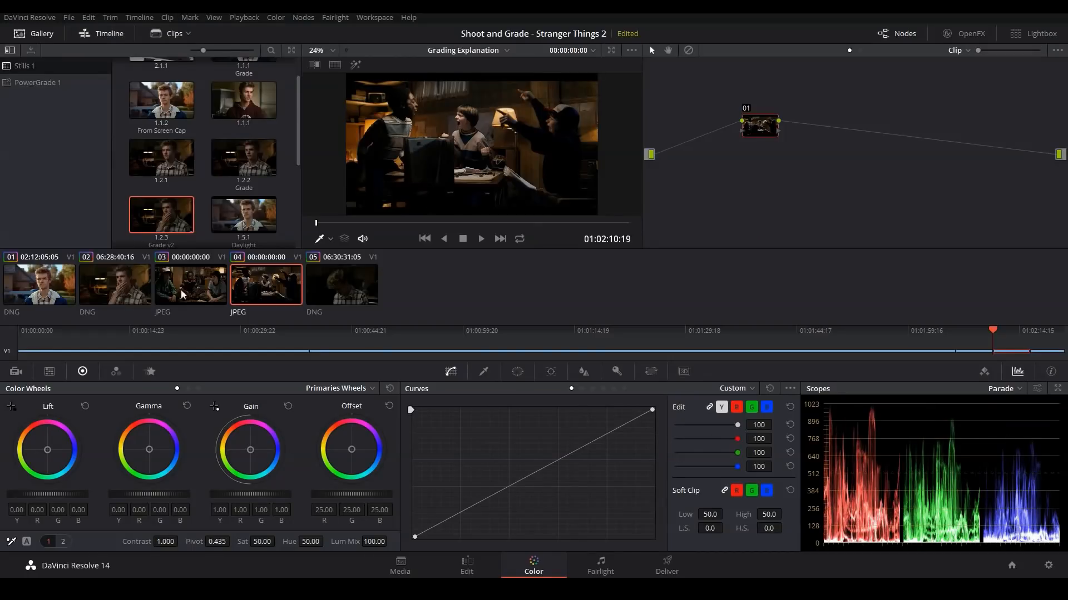
left_click(134, 290)
key("alt+f")
left_click(488, 335)
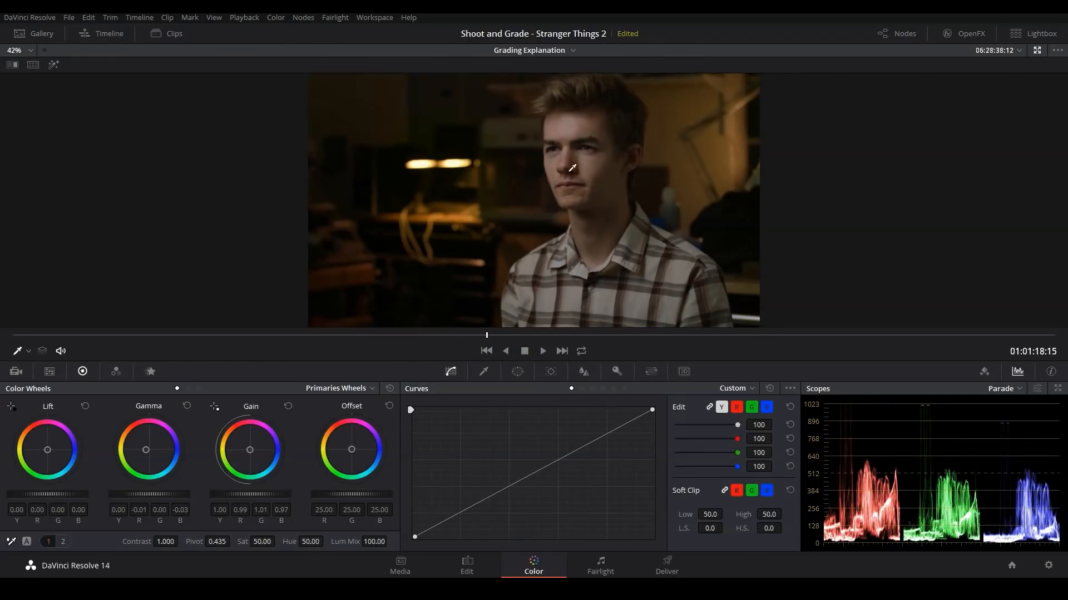
Step: Add node 05 and qualify the man's facial skin with an HSL key, sampling the forehead and softening the key with further face samples
key("alt+f")
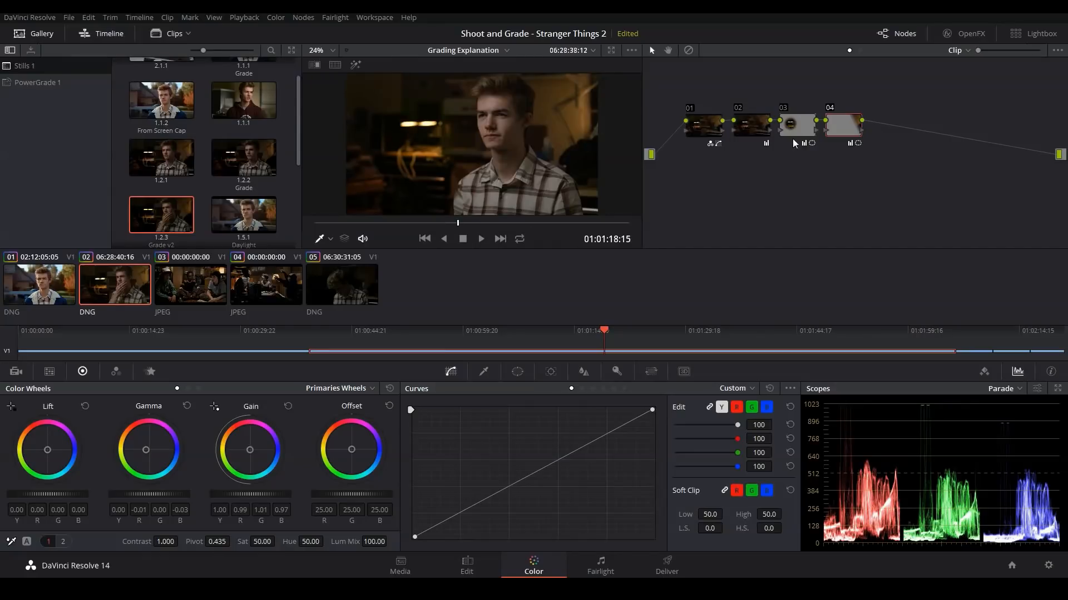
key("alt+s")
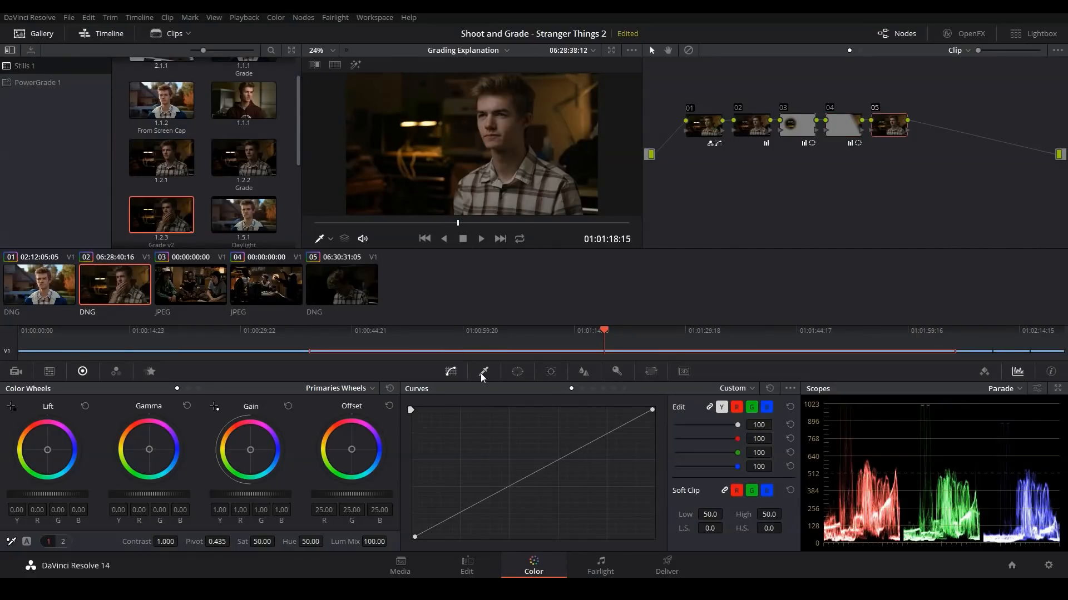
left_click(483, 372)
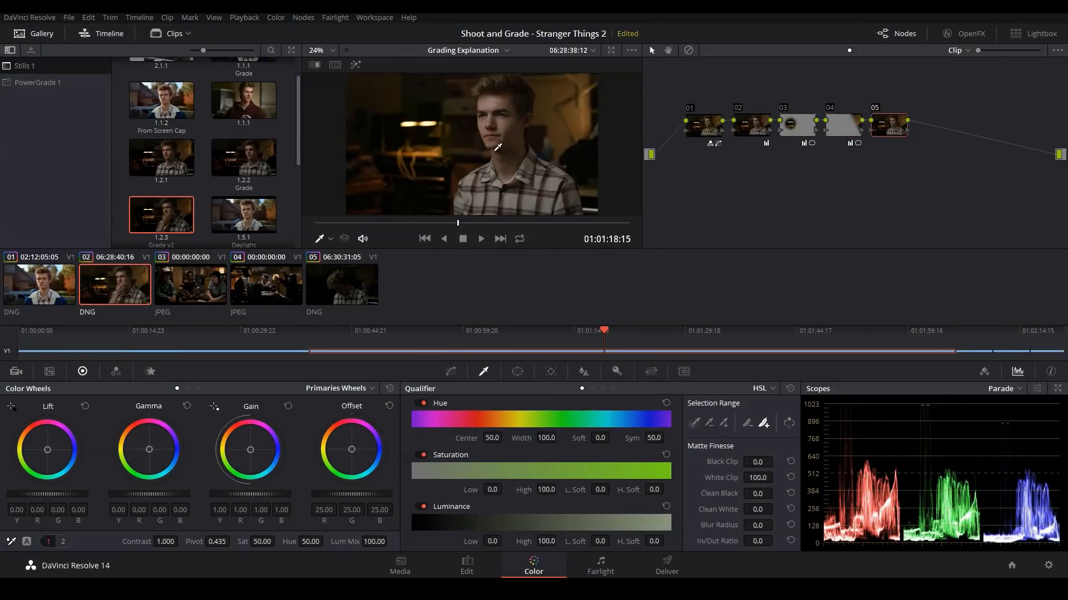
key("alt+f")
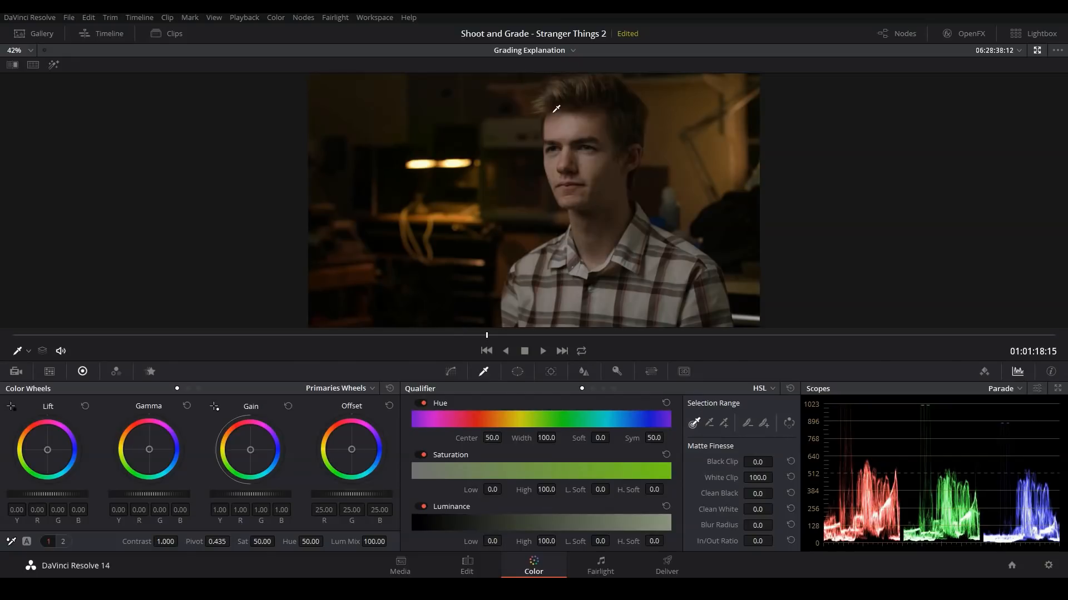
left_click(568, 126)
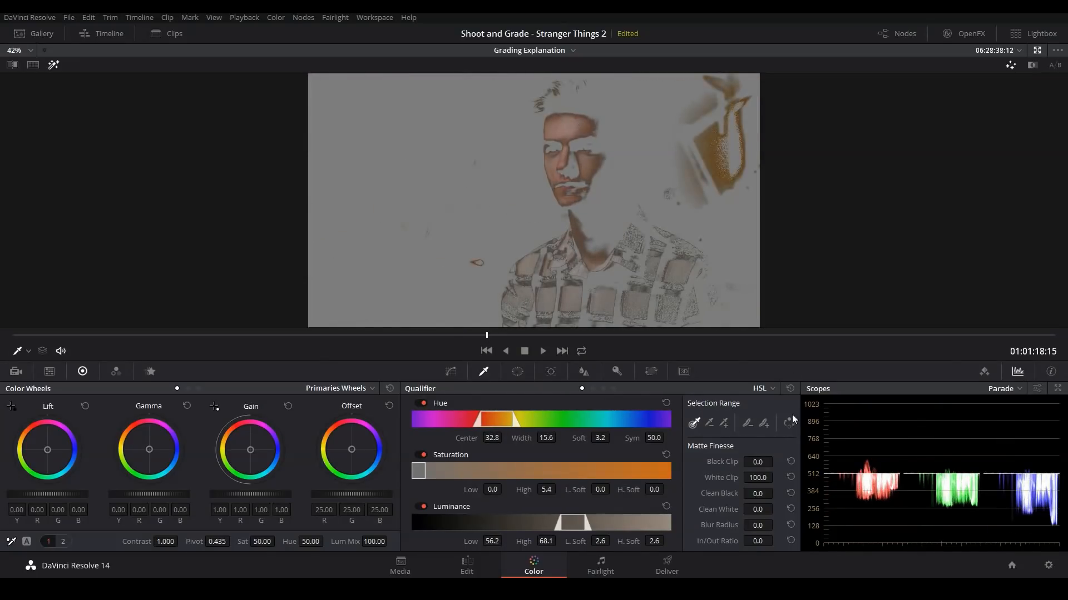
left_click(763, 422)
left_click(580, 127)
left_click(588, 146)
key("shift+h")
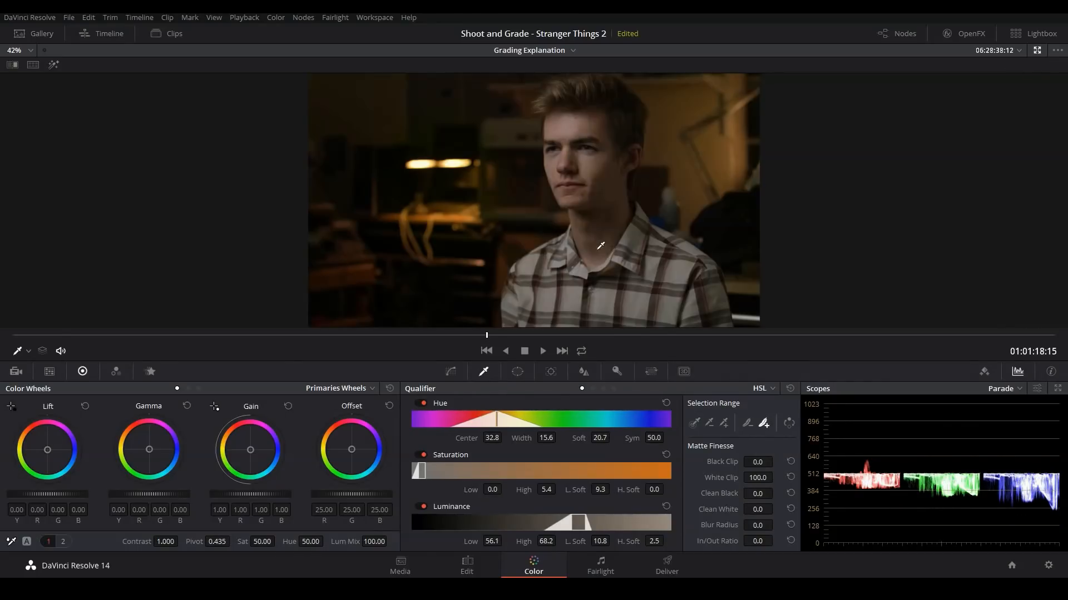
Step: Show the vectorscope and temporarily isolate the keyed face with a small circle window at softness 0 to read its skin tone
left_click(999, 389)
left_click(1013, 430)
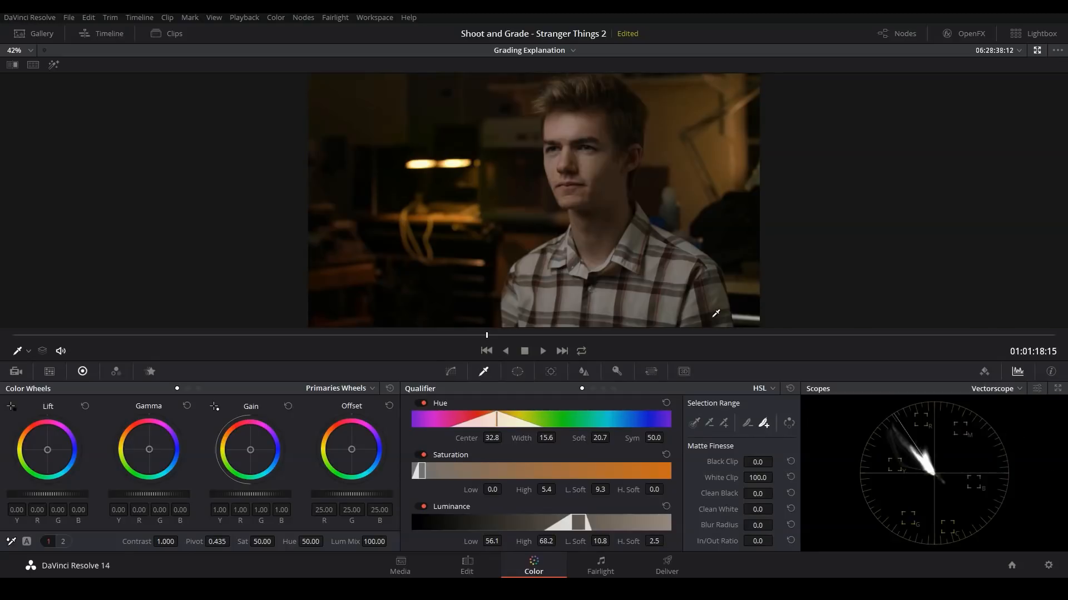
key("shift+h")
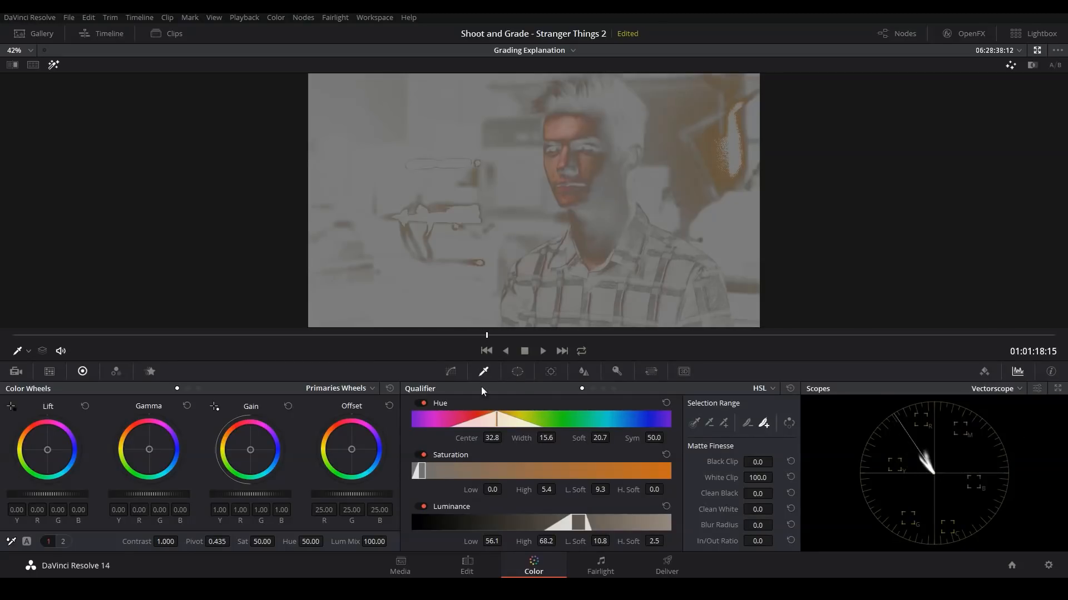
left_click(517, 371)
left_click(425, 443)
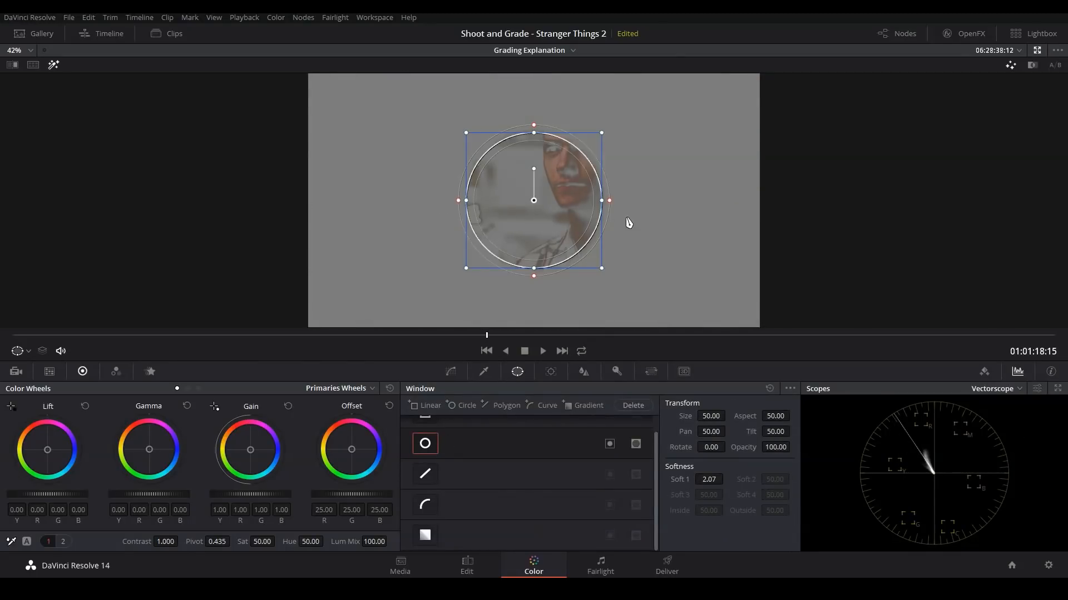
left_click_drag(601, 268, 588, 171)
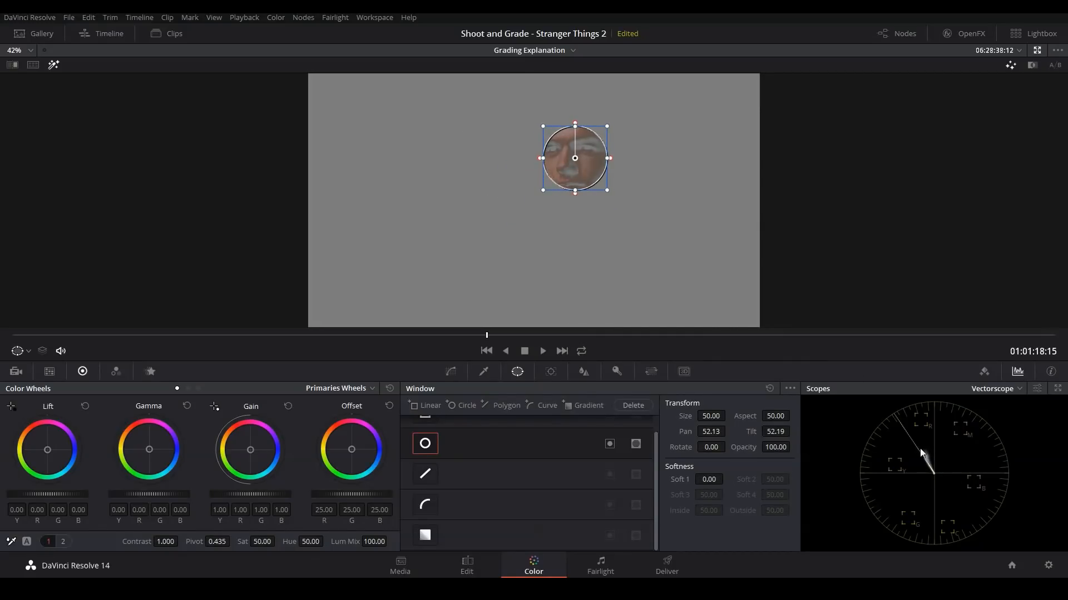
Step: Shift node 05's log midtones toward orange-red, to red 0.12, green -0.02 and blue -0.17, and turn off the circle window
left_click(199, 389)
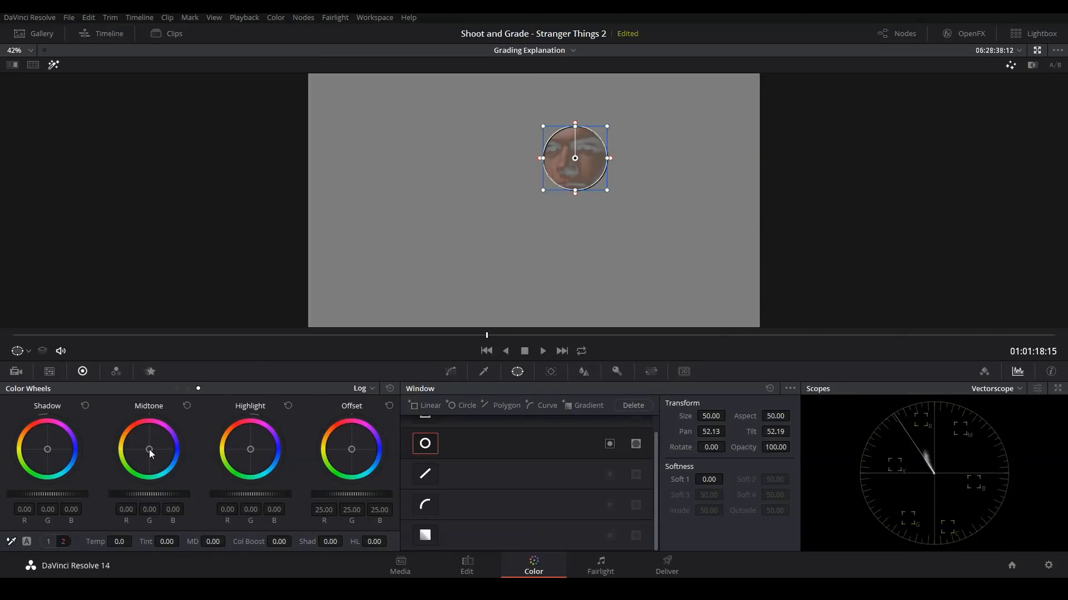
left_click_drag(148, 454, 139, 446)
left_click(426, 445)
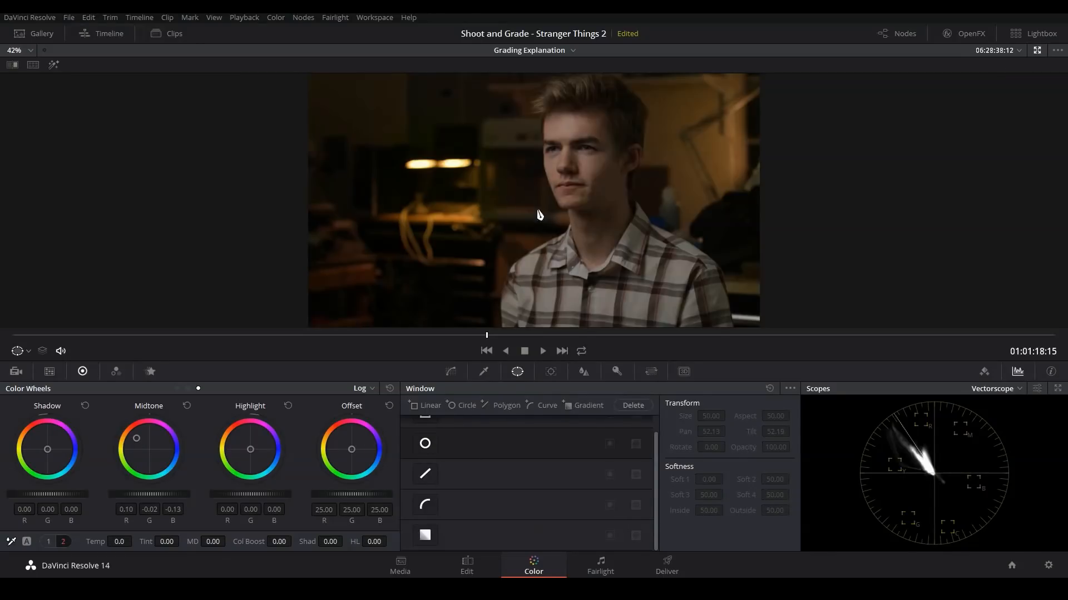
key("shift+h")
left_click_drag(139, 440, 135, 437)
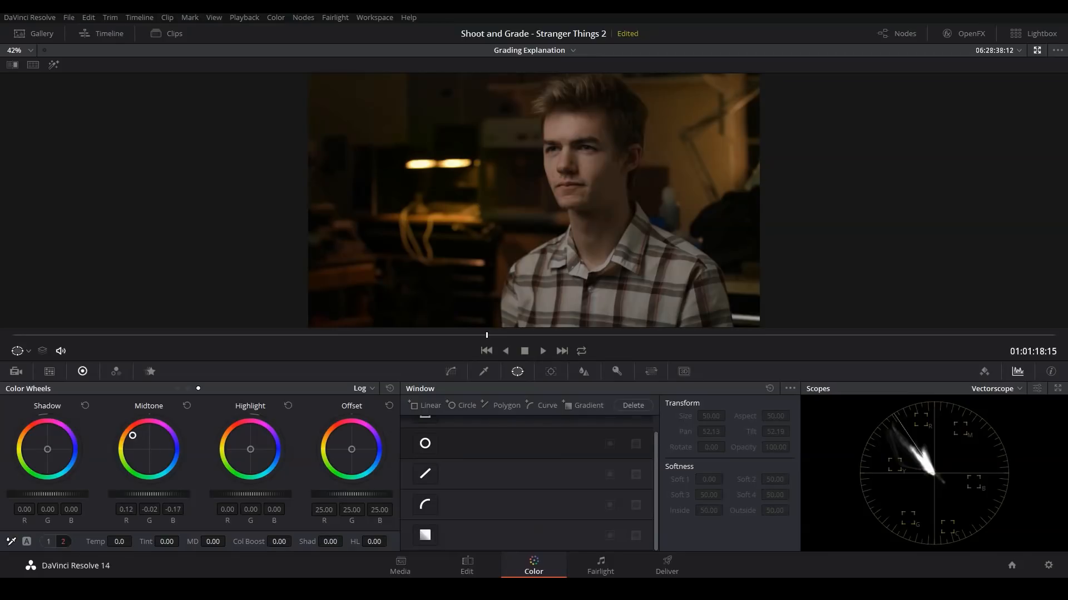
left_click(48, 542)
left_click_drag(134, 438, 132, 436)
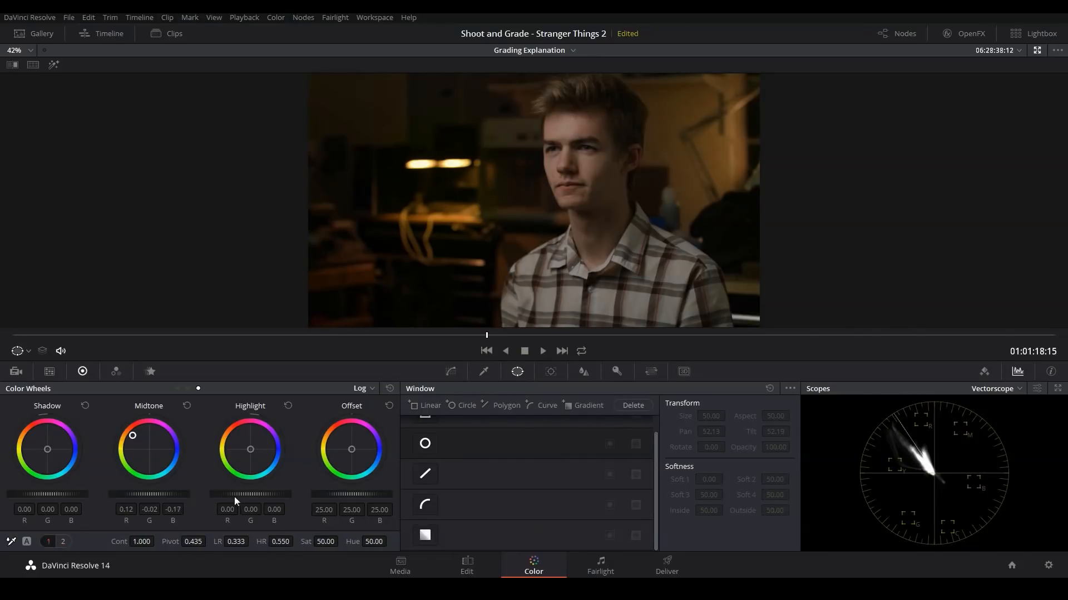
Step: Fine-tune node 05 to low range 0.269, high range 0.456, saturation 53.50, log midtones 0.17/-0.03/-0.20 and highlights 0.16/0.01/-0.60
mouse_move(236, 542)
left_mouse_down()
mouse_move(308, 543)
mouse_move(250, 542)
left_mouse_up()
left_click_drag(250, 450, 243, 449)
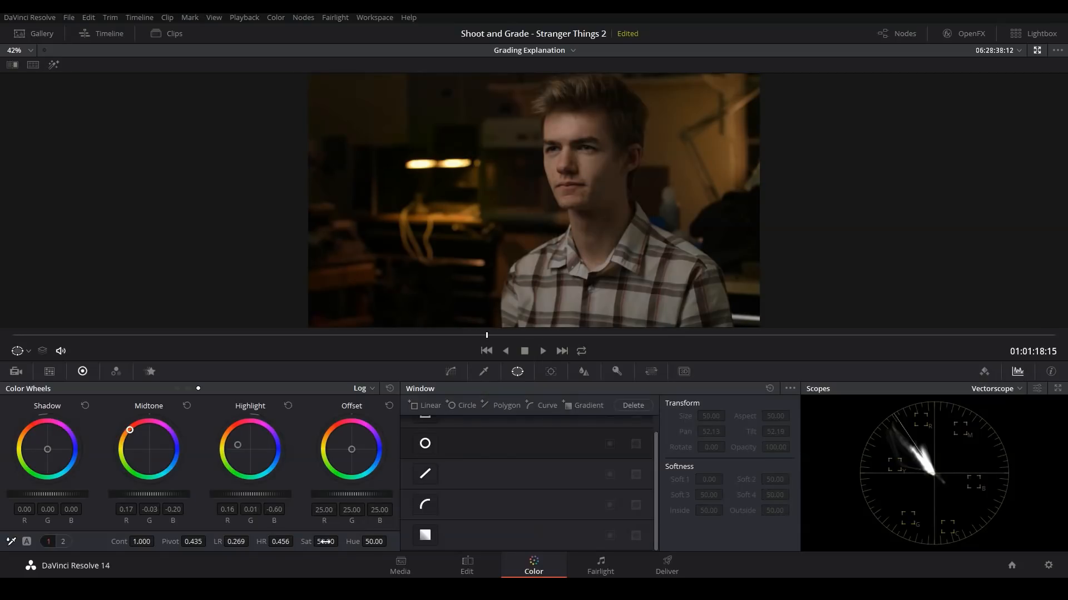
left_click_drag(326, 542, 341, 541)
key("alt+f")
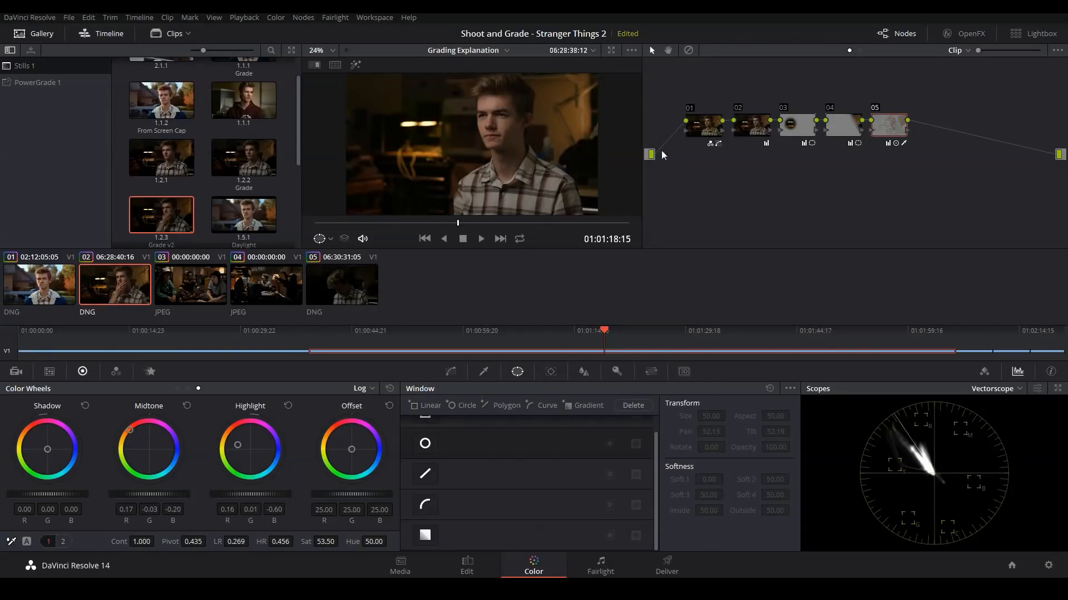
Step: Add node 06, set its saturation to 0 to judge the contrast in black and white, and show the parade scope
key("alt+s")
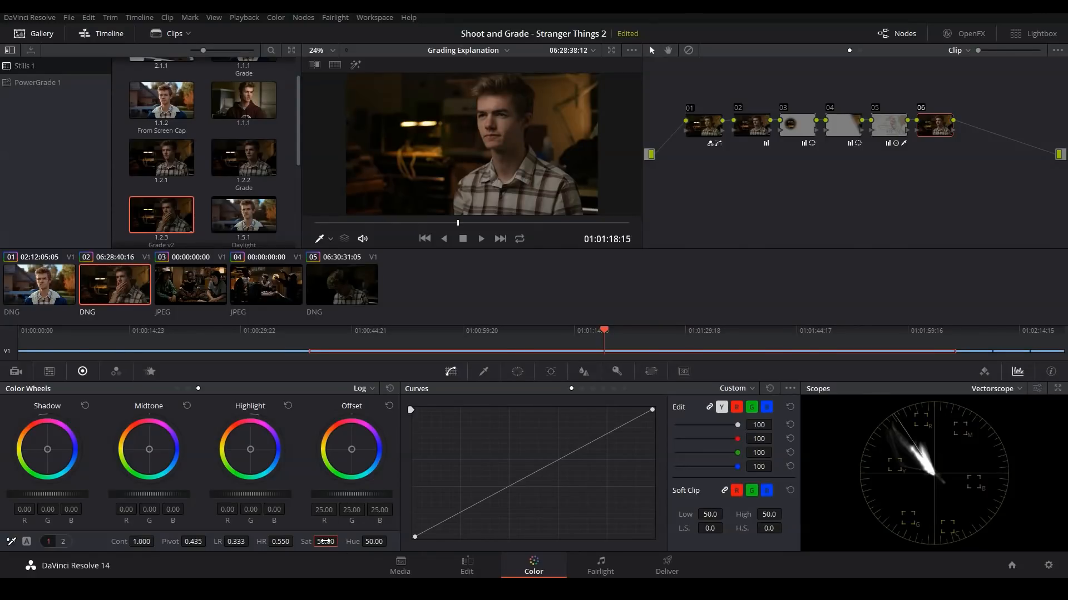
left_click_drag(325, 542, 278, 542)
left_click(980, 390)
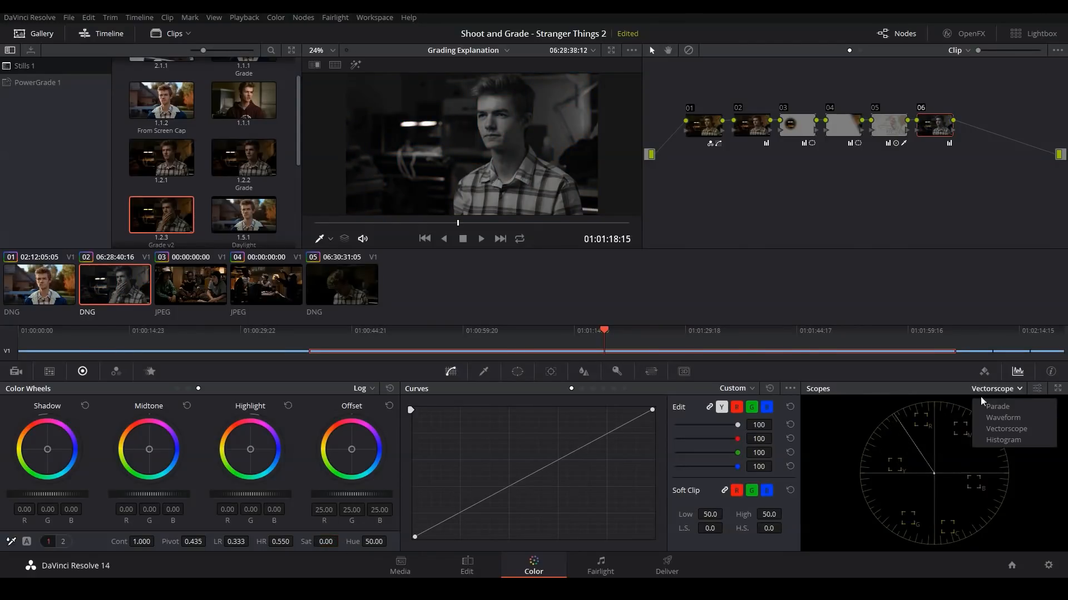
left_click(989, 408)
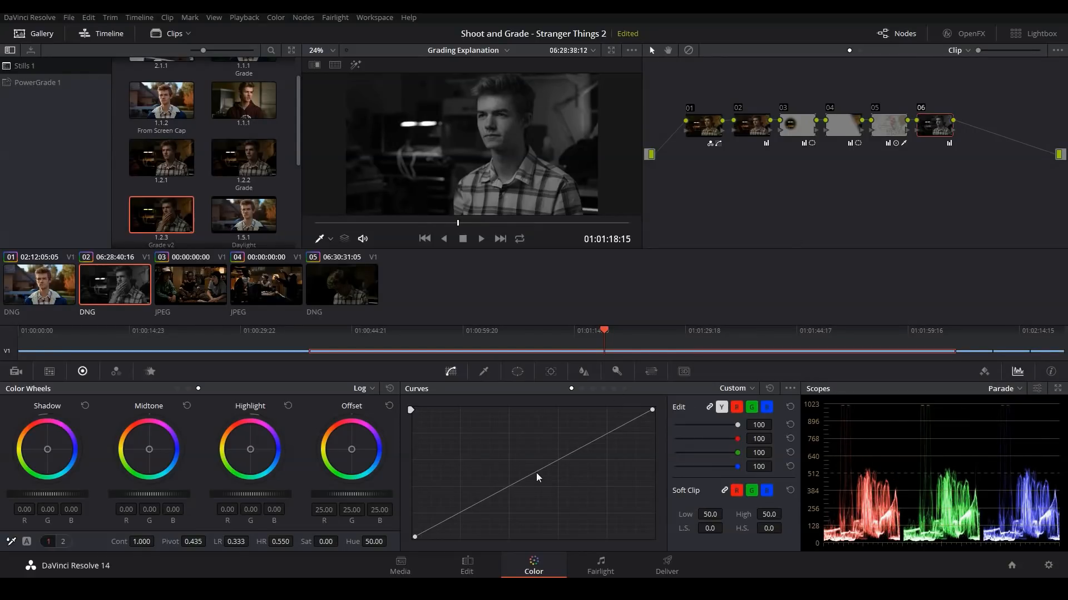
Step: Darken the midtones by lowering the middle of node 06's custom curve, and set the node's saturation to 47.40
left_click_drag(536, 473, 531, 486)
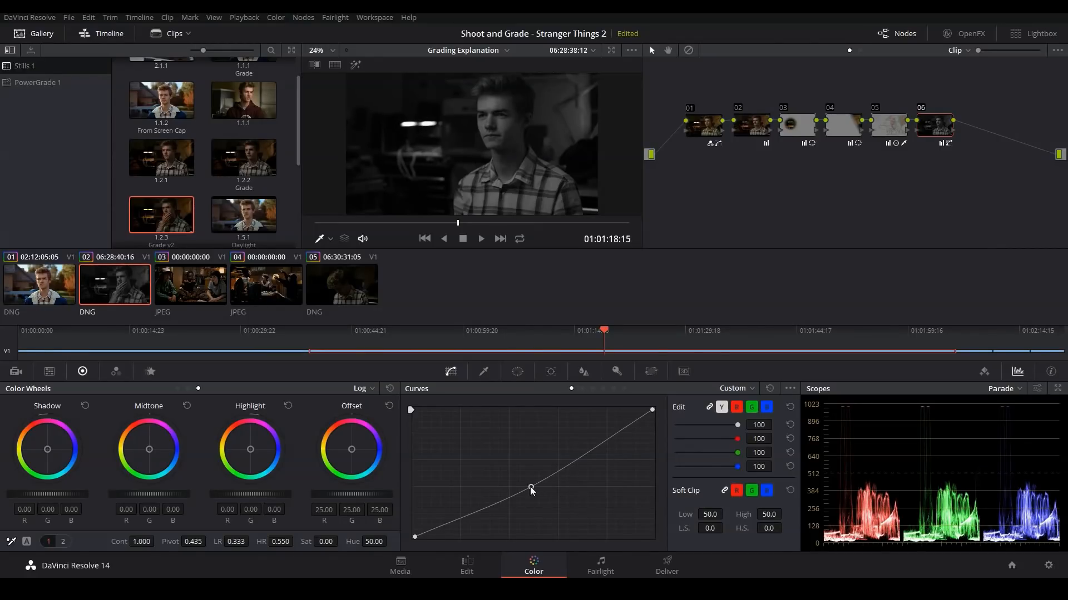
left_click_drag(531, 488, 532, 488)
left_click_drag(341, 541, 345, 502)
key("alt+f")
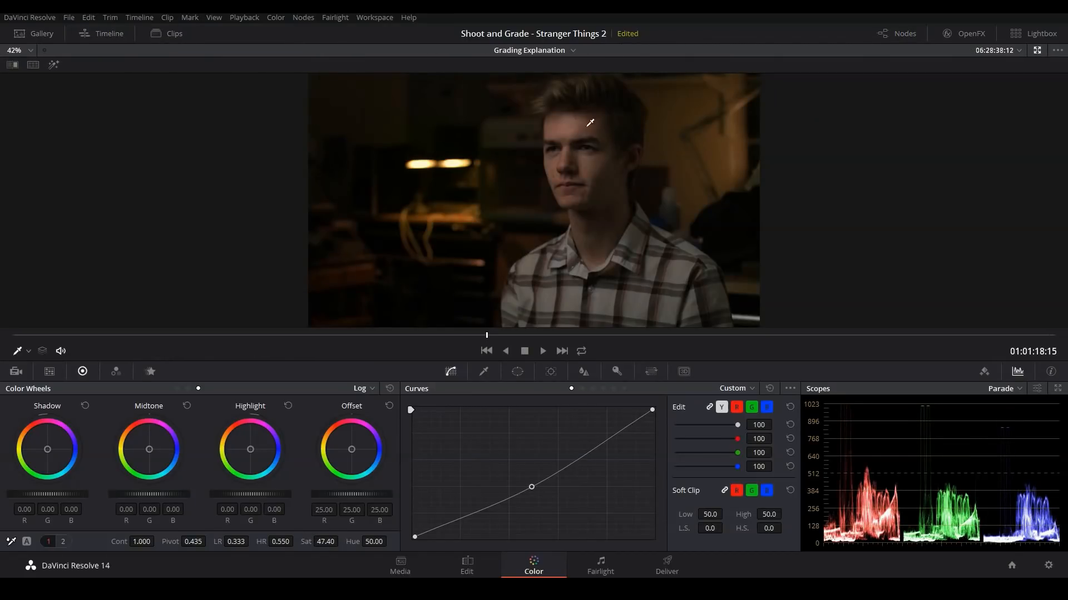
key("alt+f")
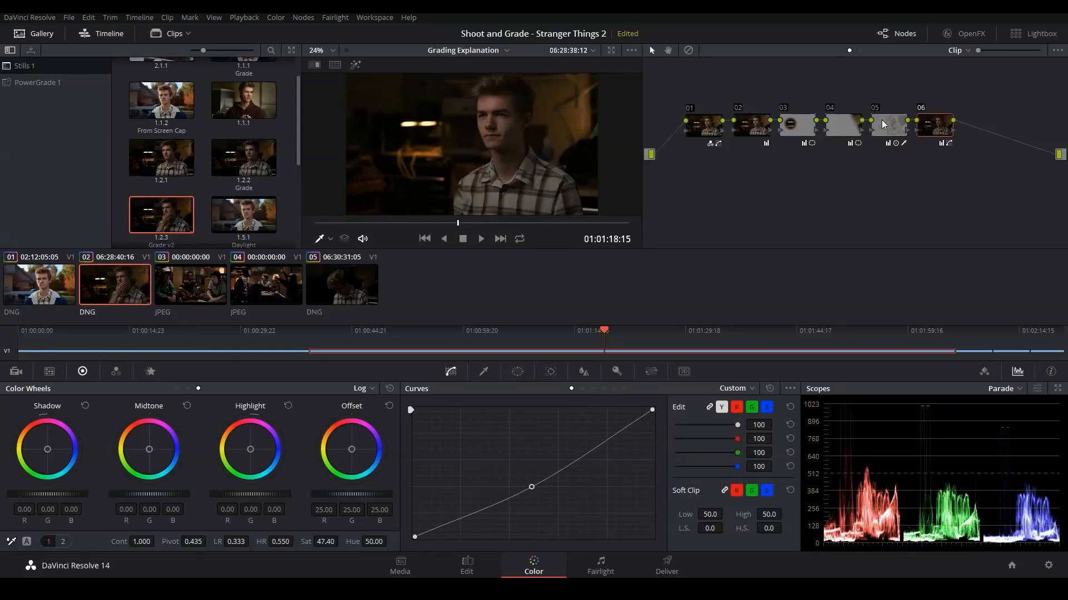
Step: Reduce the orange shift in node 05's log highlights to red 0.09, green 0.01 and blue -0.37
left_click(883, 124)
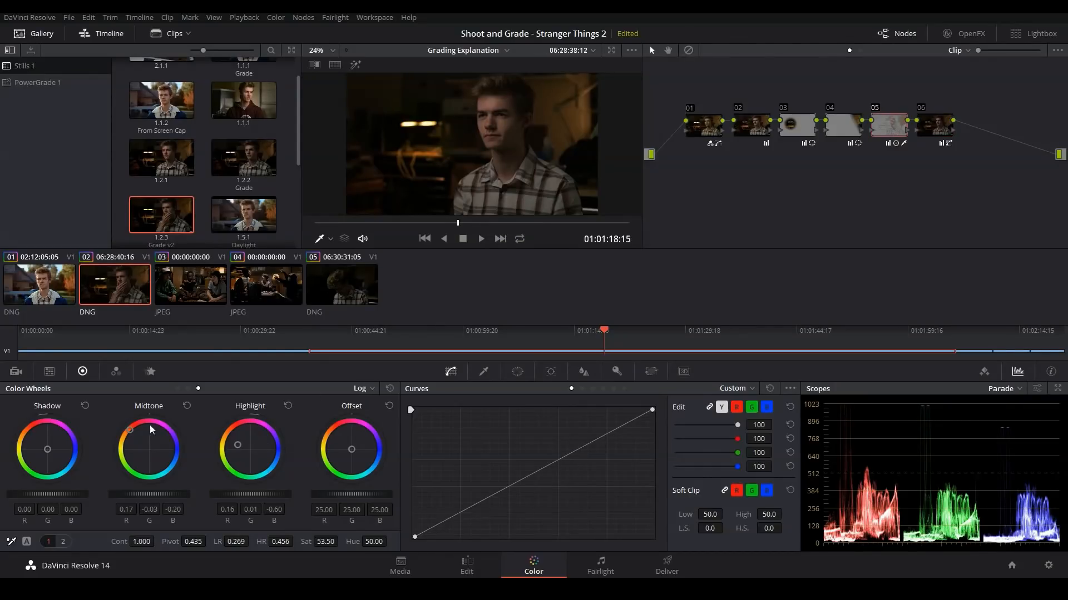
left_click_drag(240, 445, 243, 448)
key("alt+f")
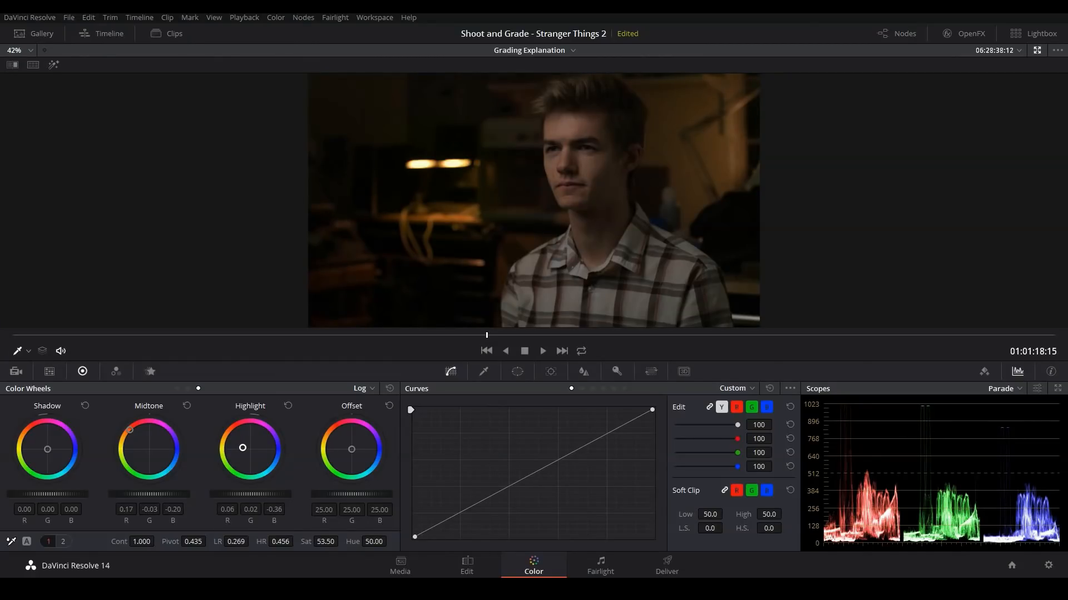
left_click_drag(243, 448, 243, 447)
key("alt+f")
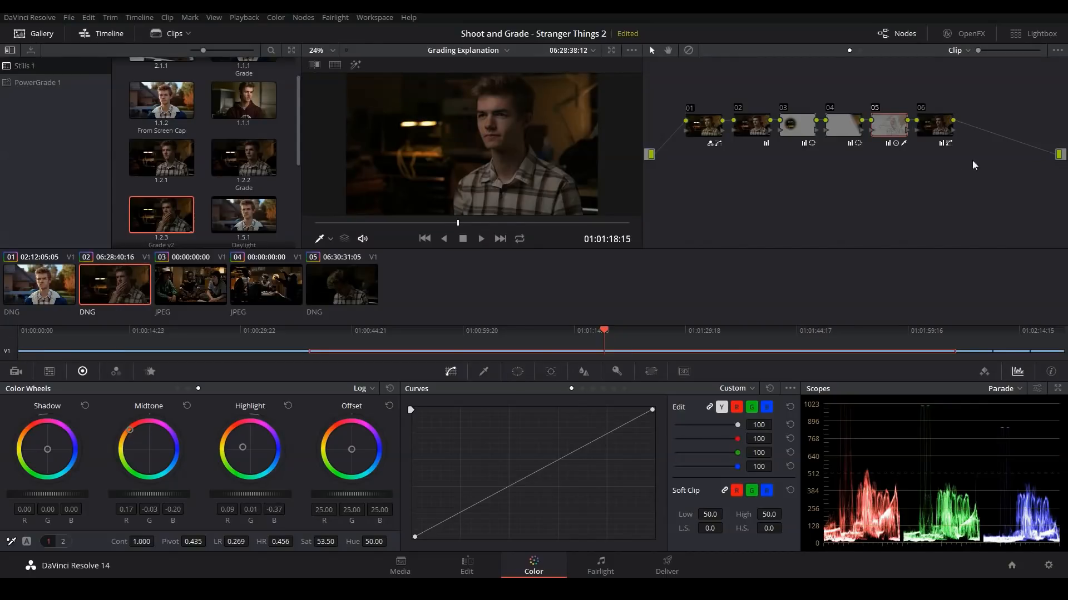
Step: Add node 07, lower the yellows on its Hue Vs Sat curve to saturation 0.70 at input hue 314.20, and show the vectorscope
left_click(938, 133)
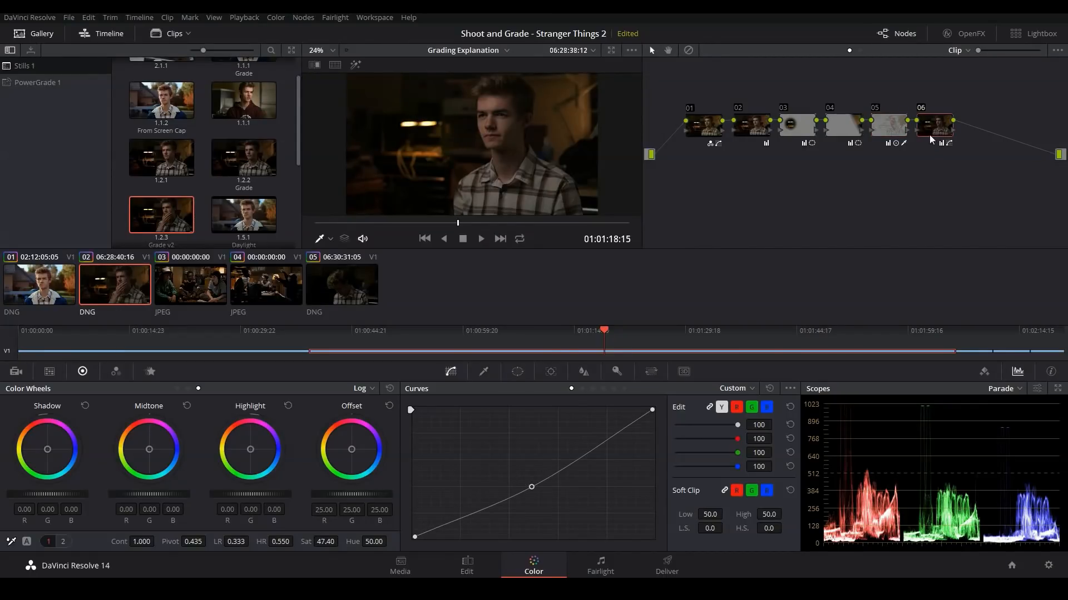
key("alt+s")
key("alt+f")
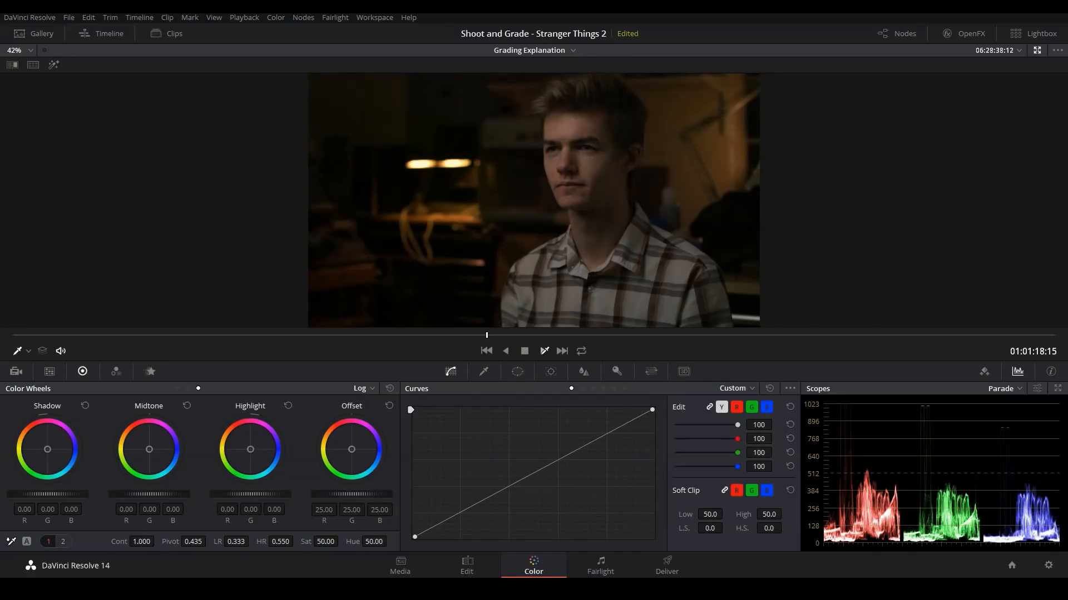
left_click(593, 389)
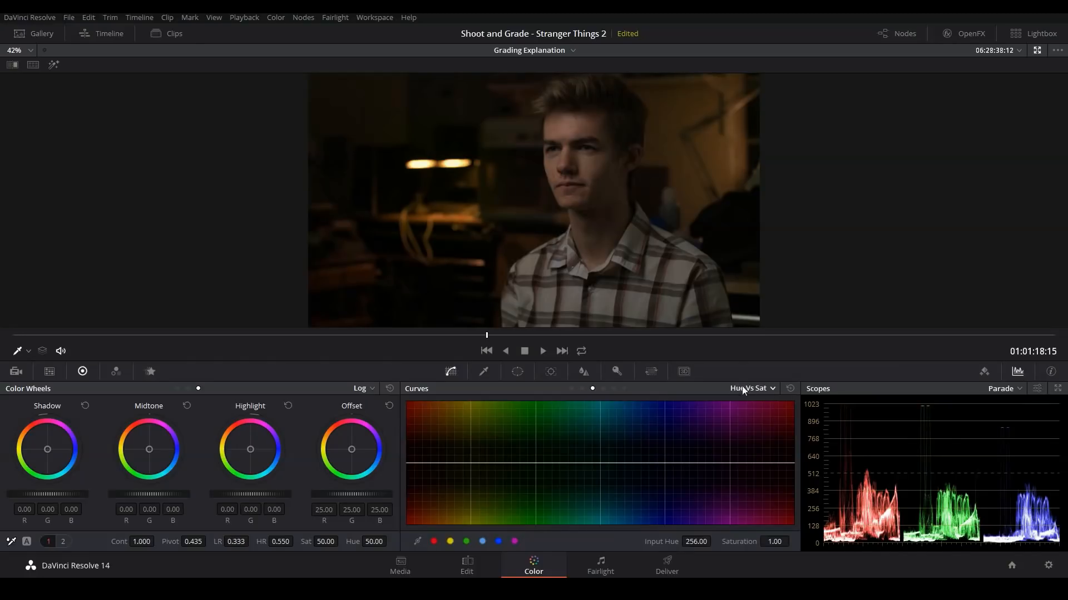
left_click(450, 543)
left_click_drag(469, 463, 471, 487)
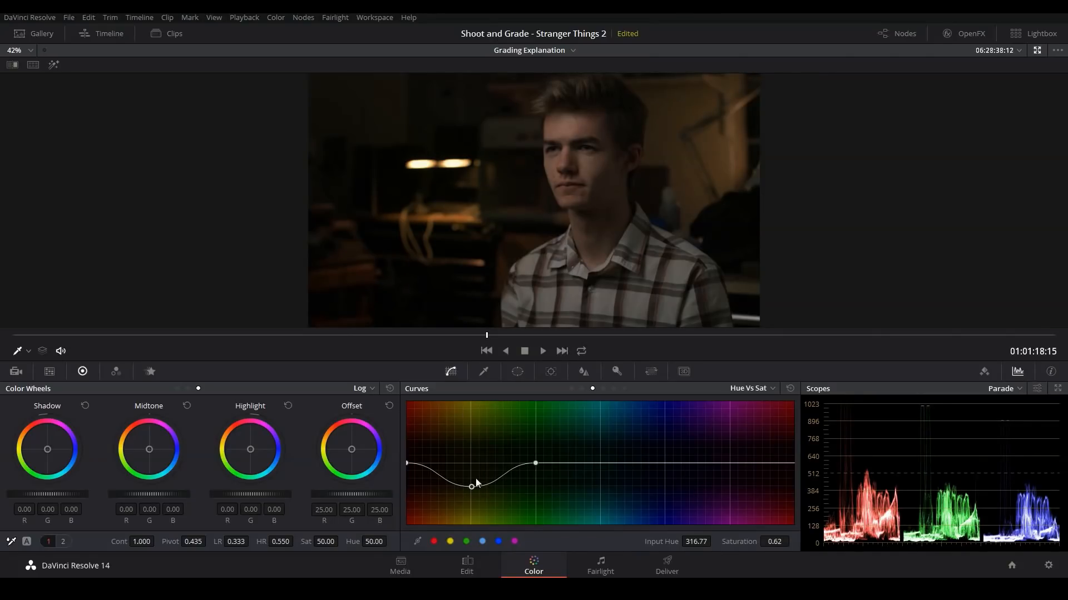
left_click_drag(470, 485, 468, 480)
key("alt+f")
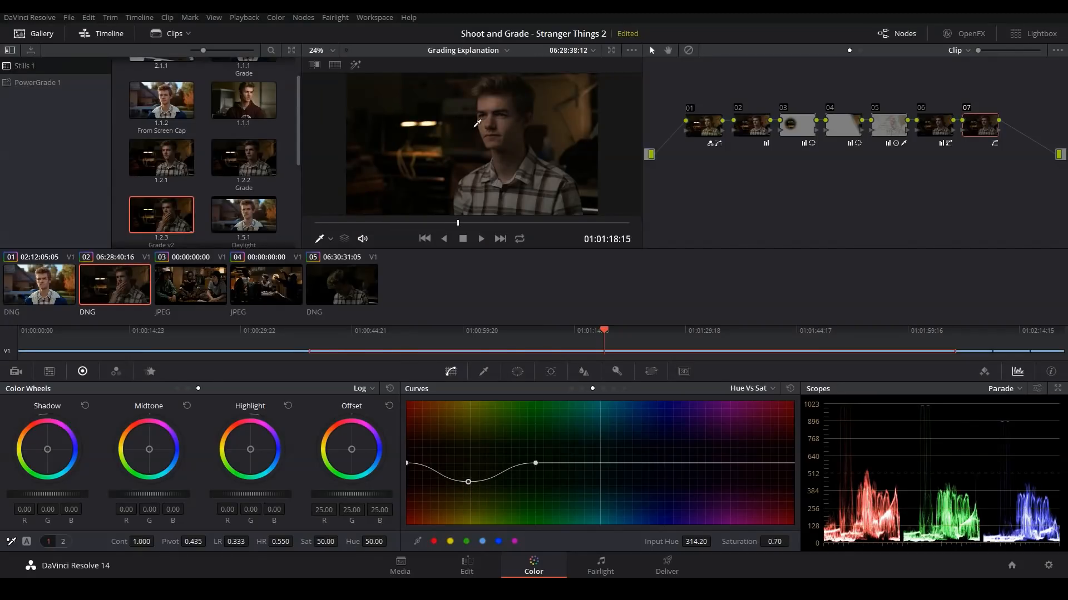
left_click(1009, 392)
left_click(1010, 423)
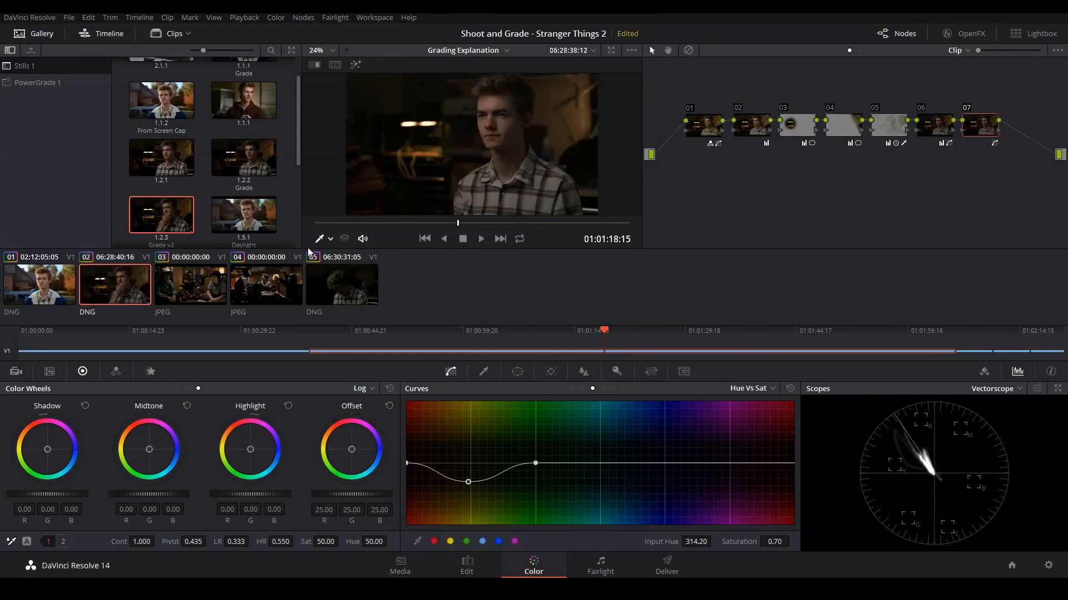
Step: Compare the vectorscope traces of the reference stills in clips 04 and 03, viewing clip 04 in the enlarged viewer
left_click(269, 286)
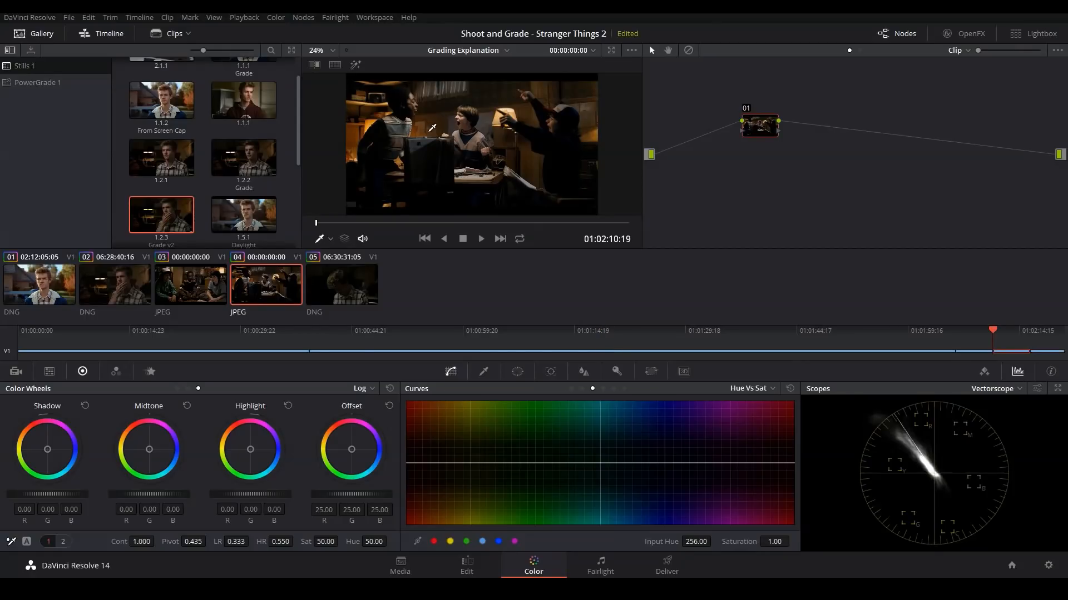
key("alt+f")
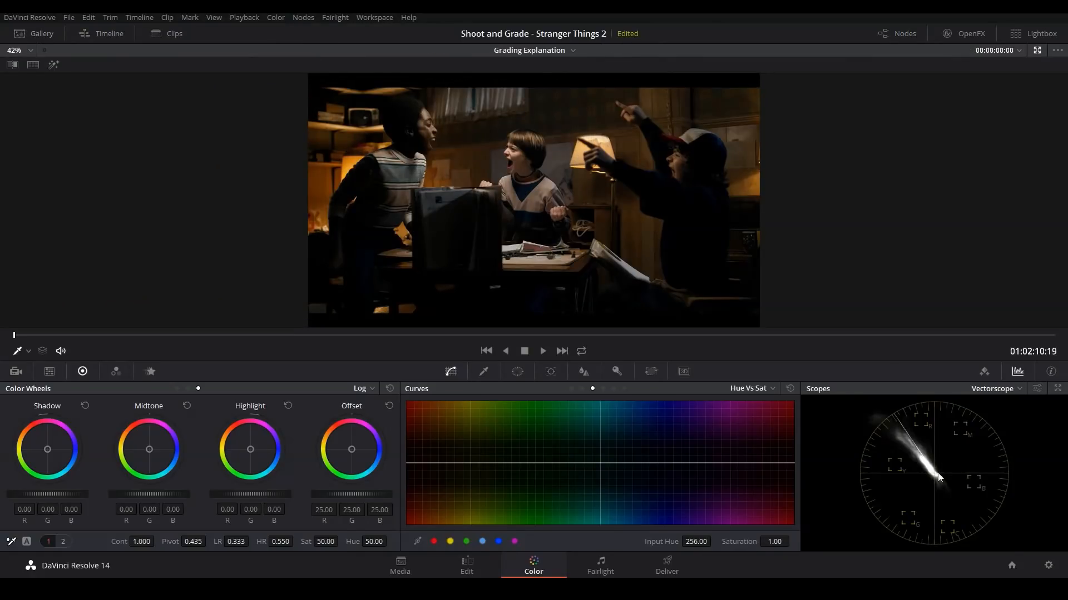
key("alt+f")
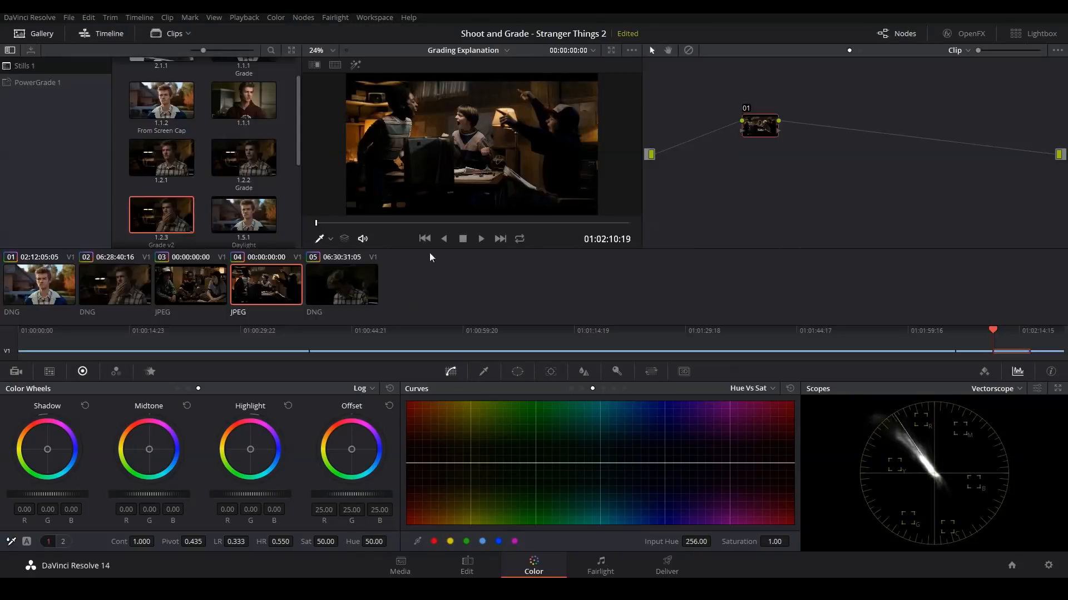
left_click(216, 279)
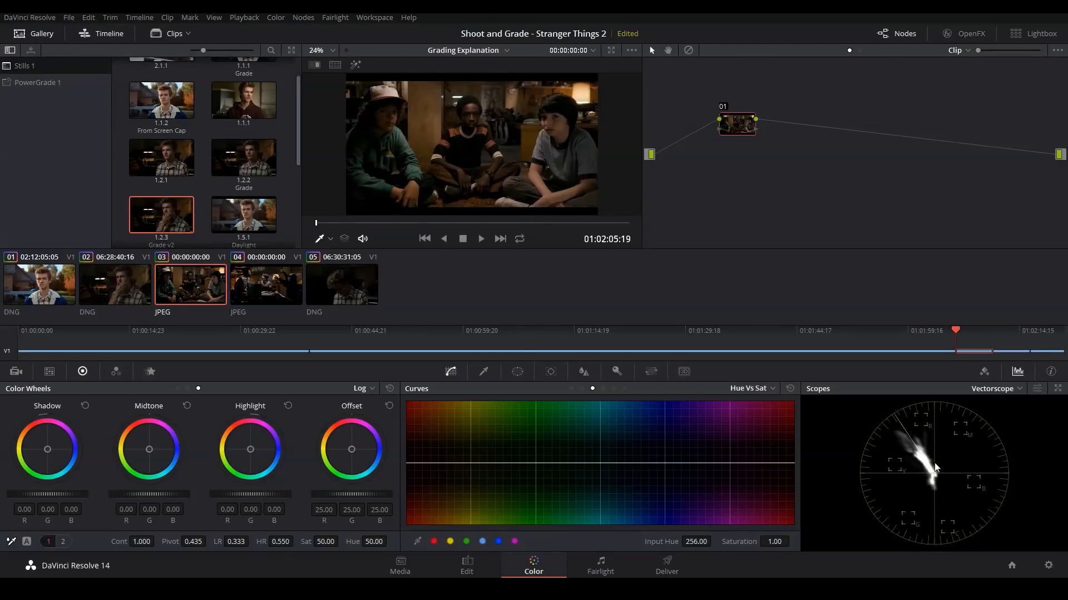
Step: Return to the seated portrait frame in clip 02, set node 07's saturation to 52.40, and check the image in the enlarged viewer
left_click(134, 288)
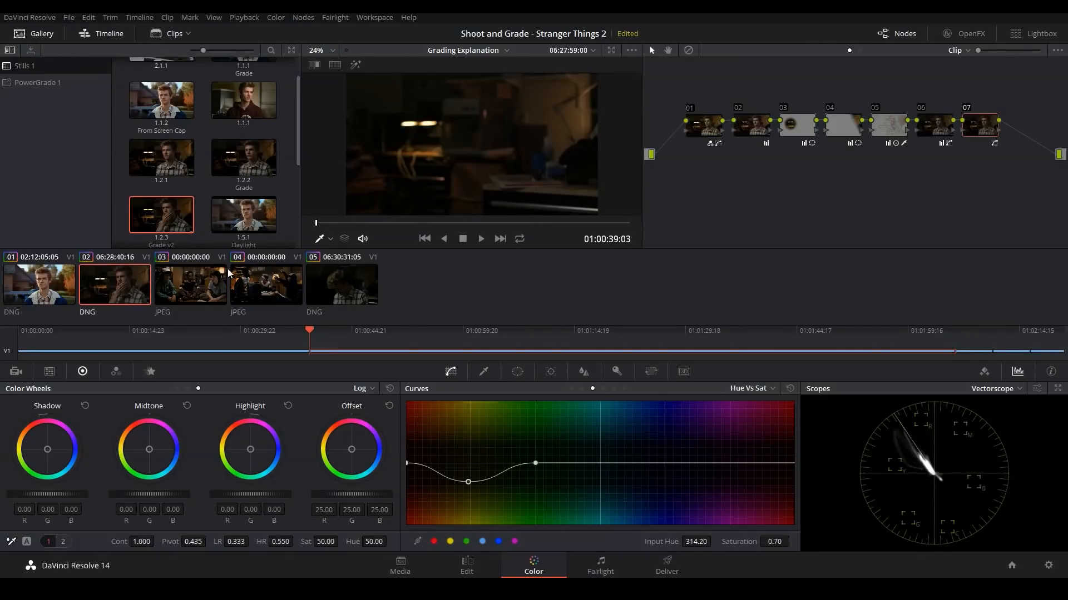
left_click(453, 223)
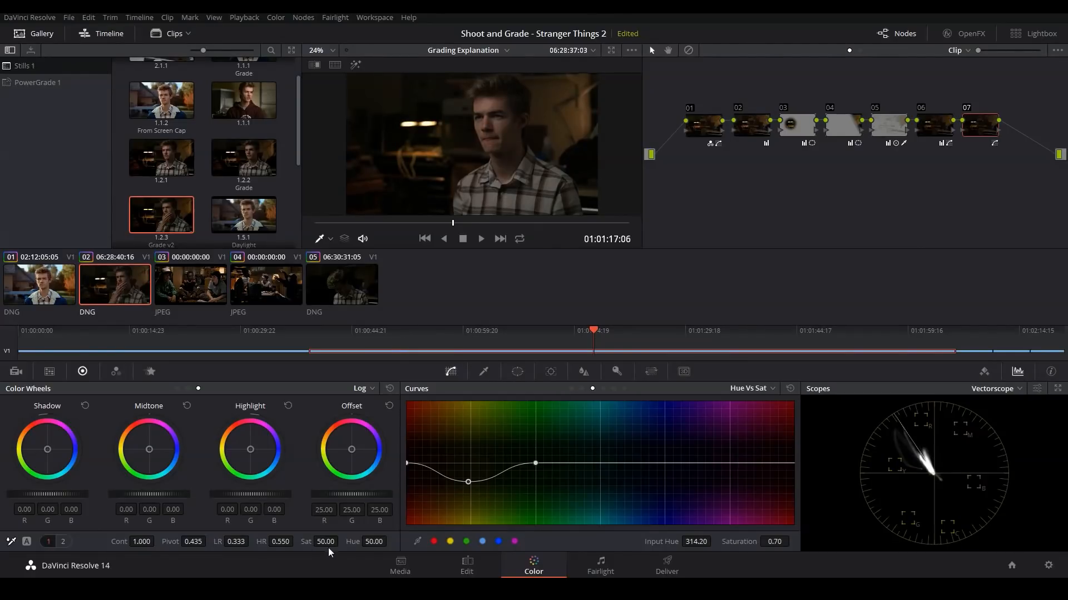
left_click_drag(326, 542, 341, 541)
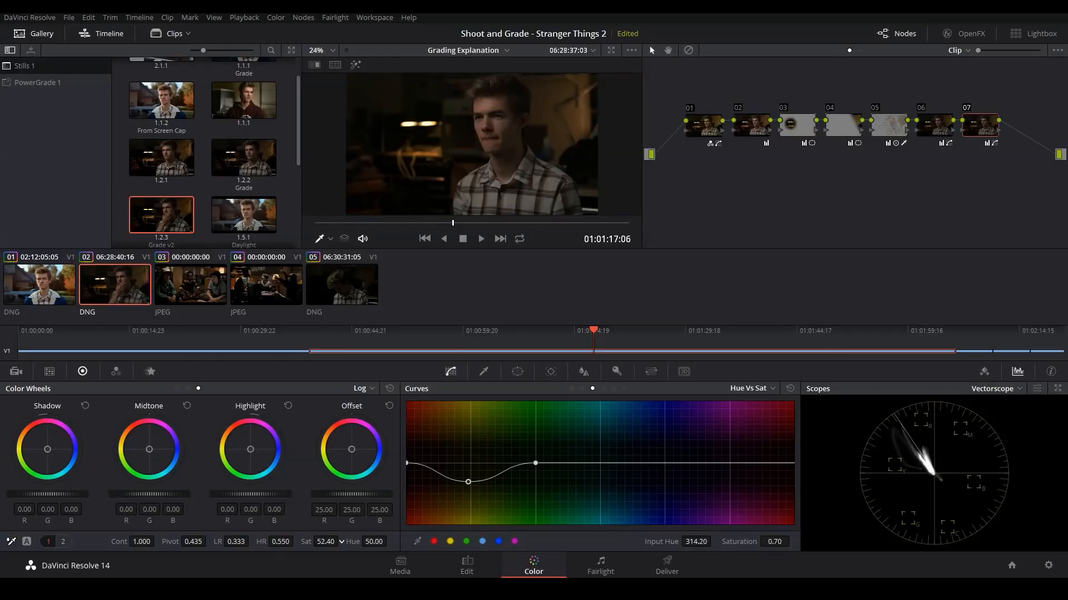
key("alt+f")
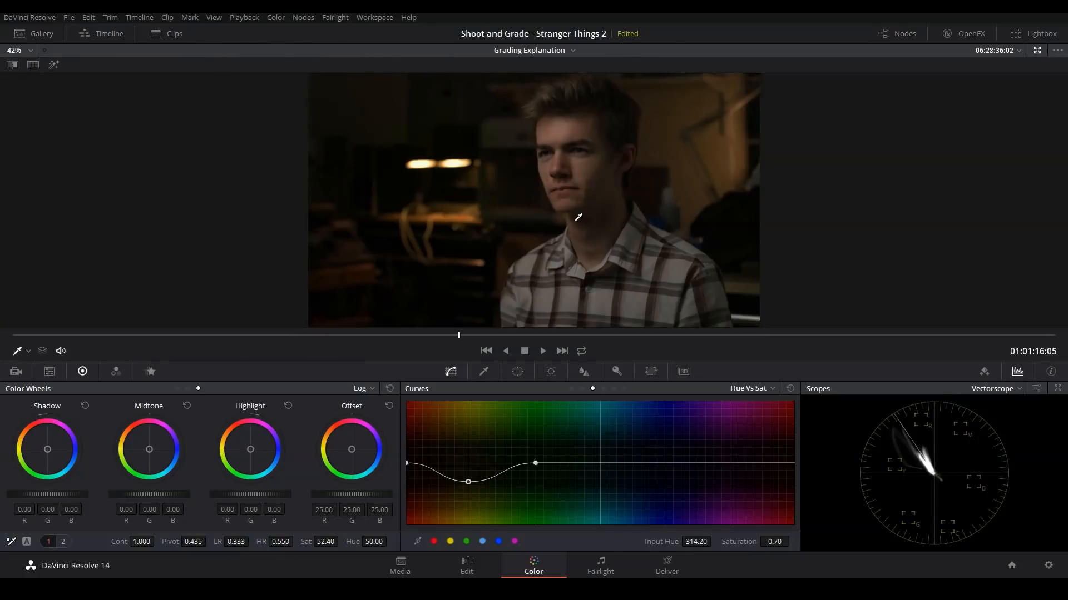